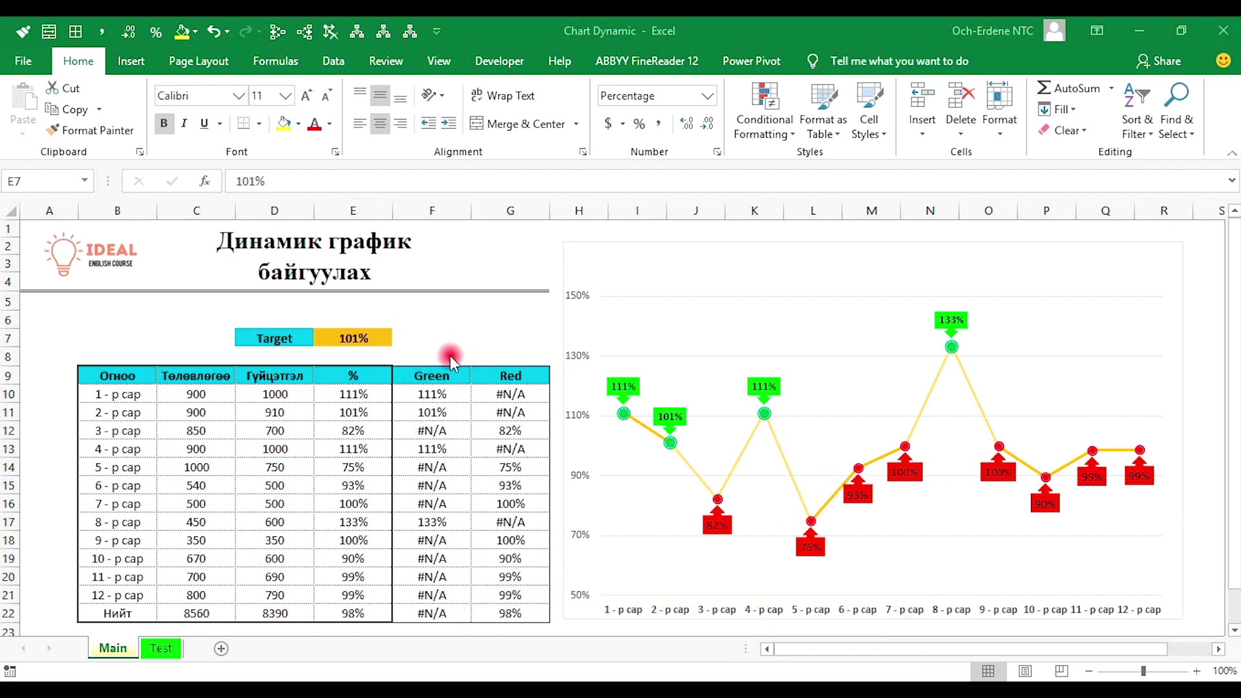
# Set the Target value in E7 of the Main sheet to 80%.
pyautogui.click(349, 338)
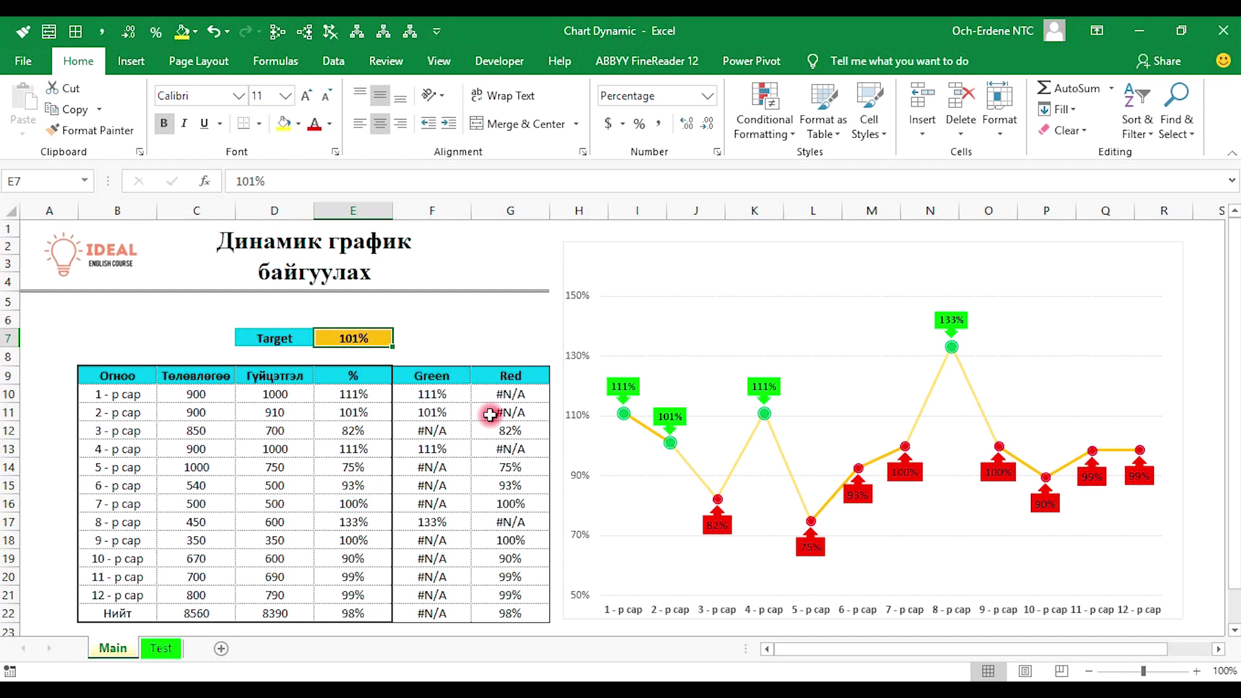
pyautogui.press('BackSpace')
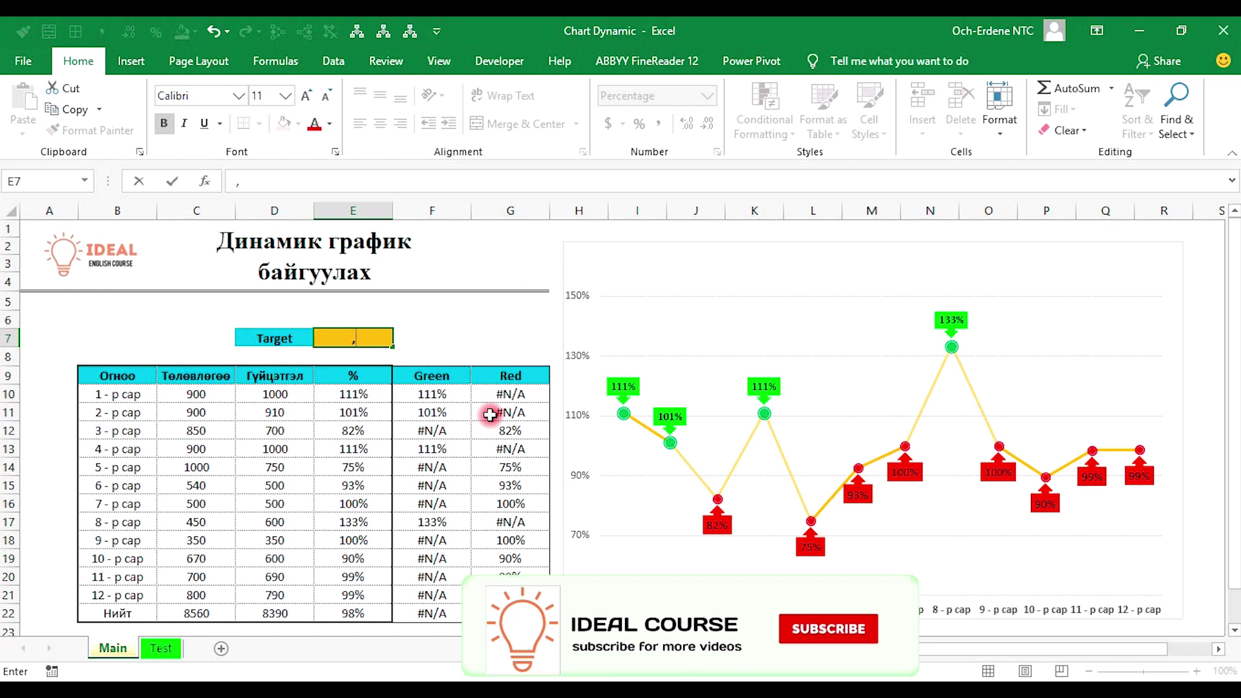
pyautogui.write('80')
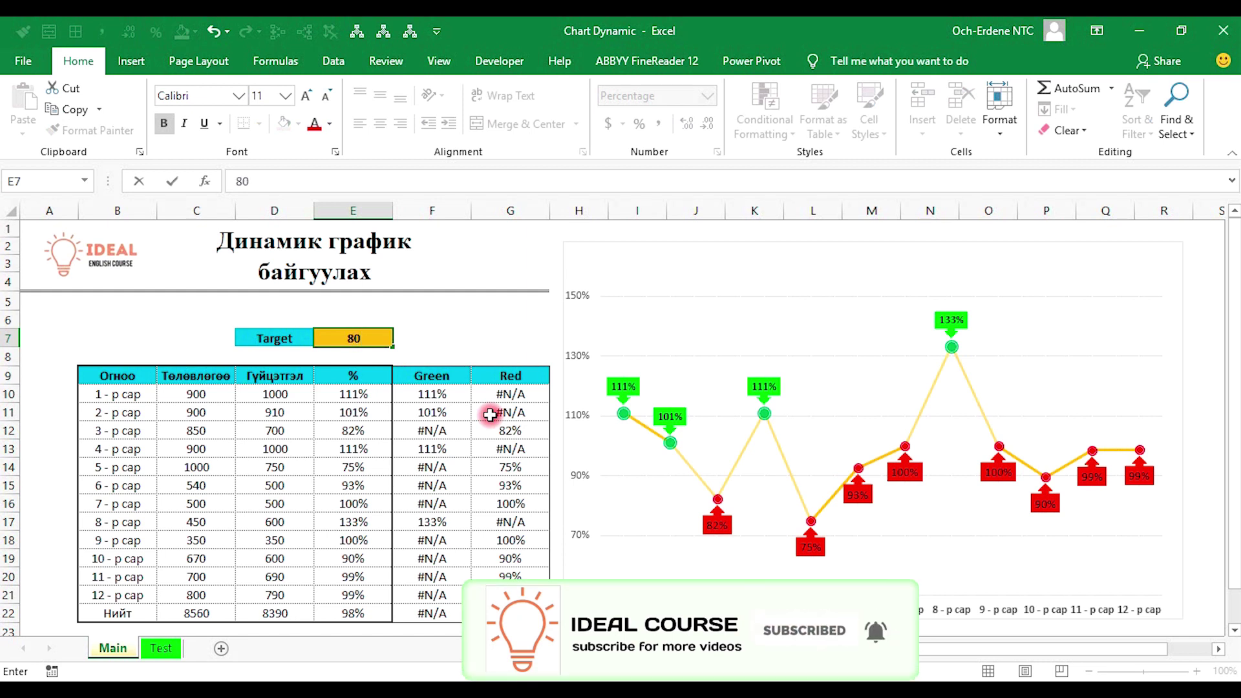
pyautogui.hotkey('ctrl', 'Return')
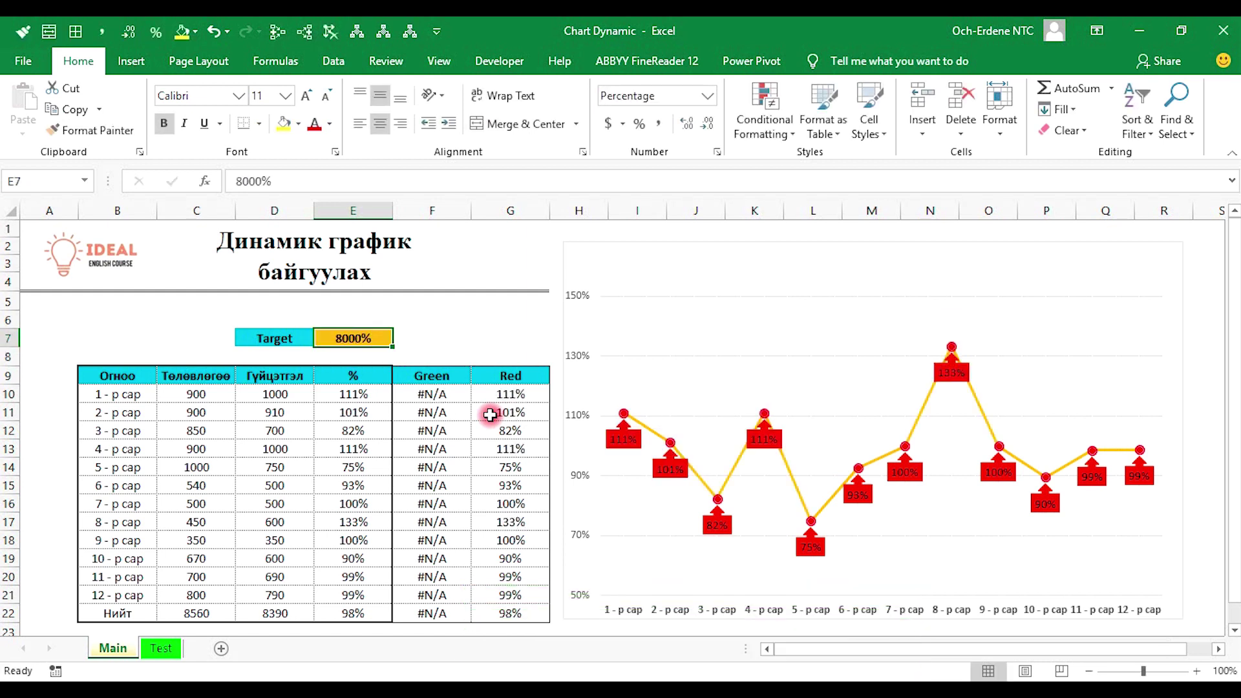
pyautogui.write('80')
pyautogui.press('Return')
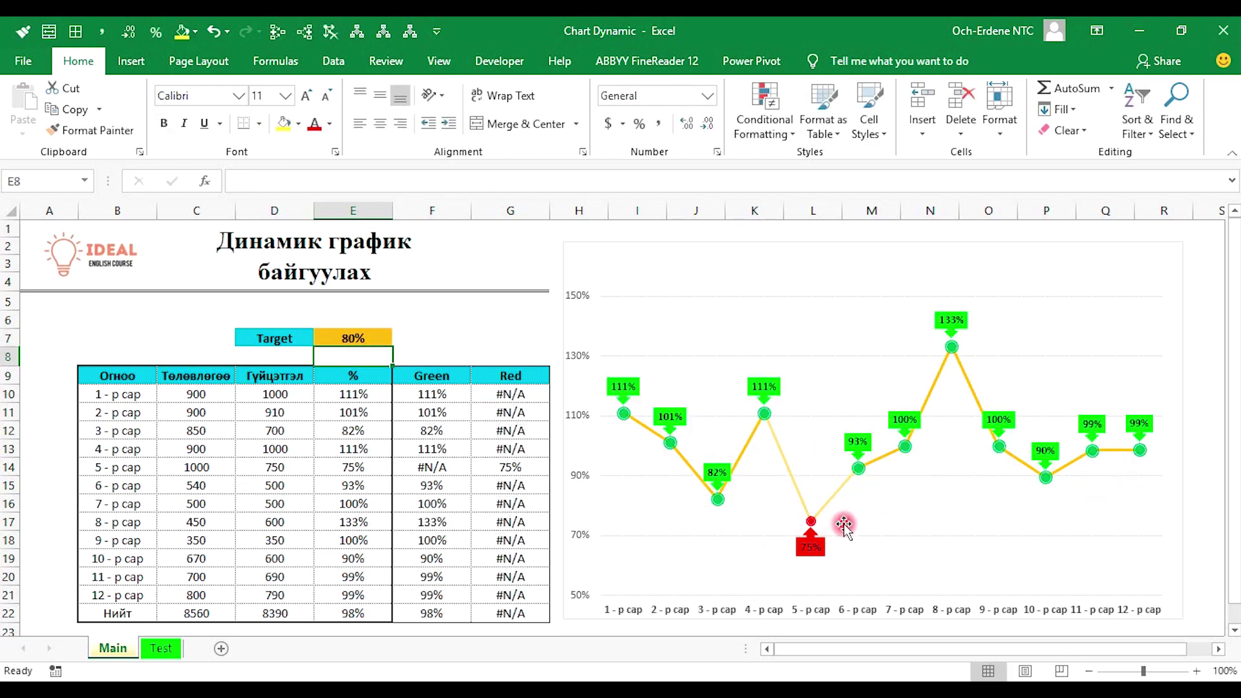
# Set the Target value in E7 to 100%.
pyautogui.press('Up')
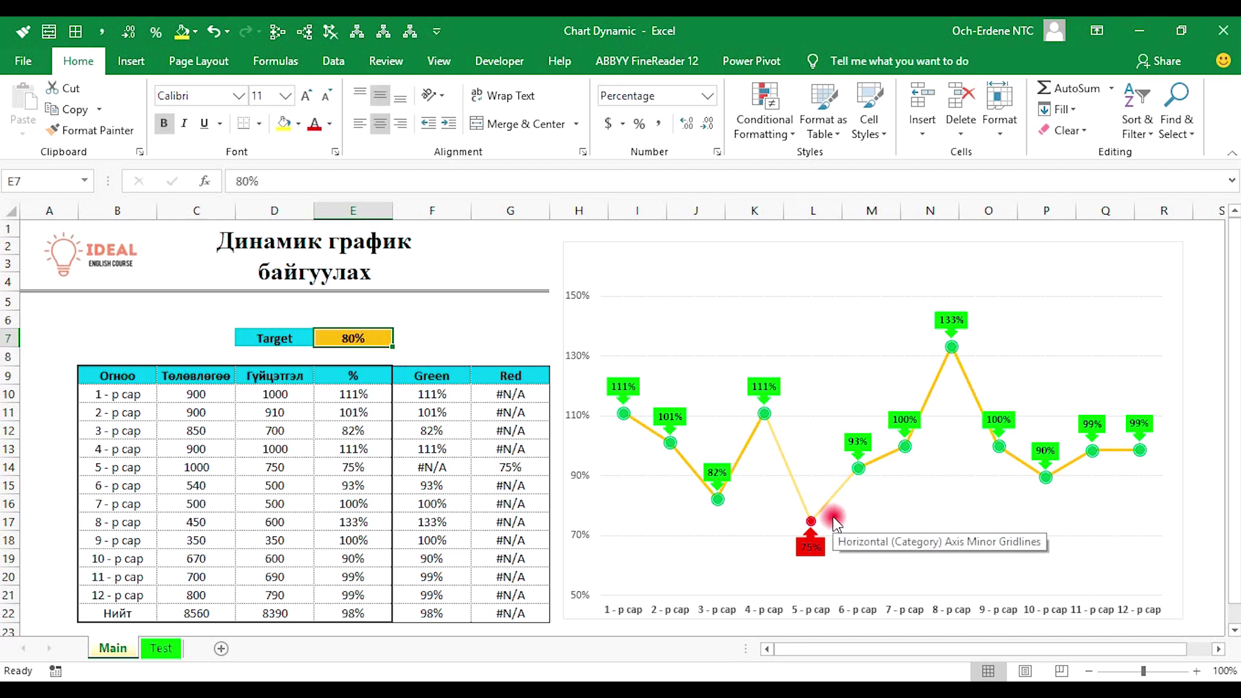
pyautogui.write('100')
pyautogui.press('Return')
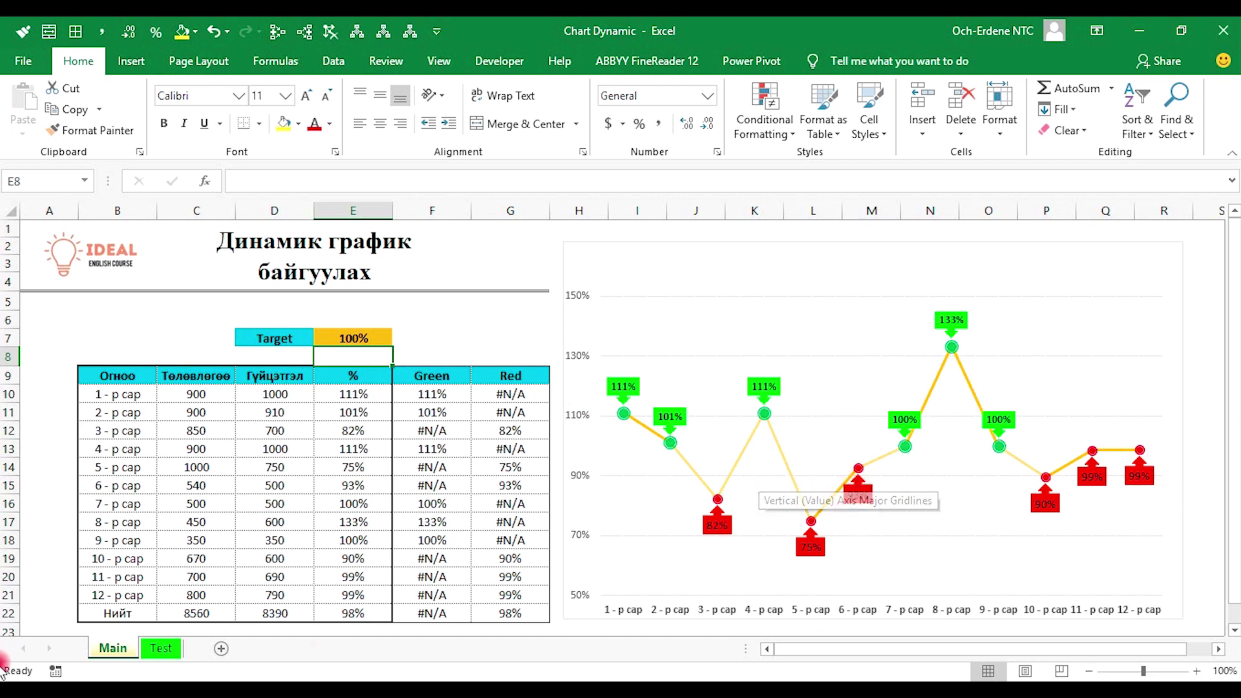
pyautogui.click(1029, 691)
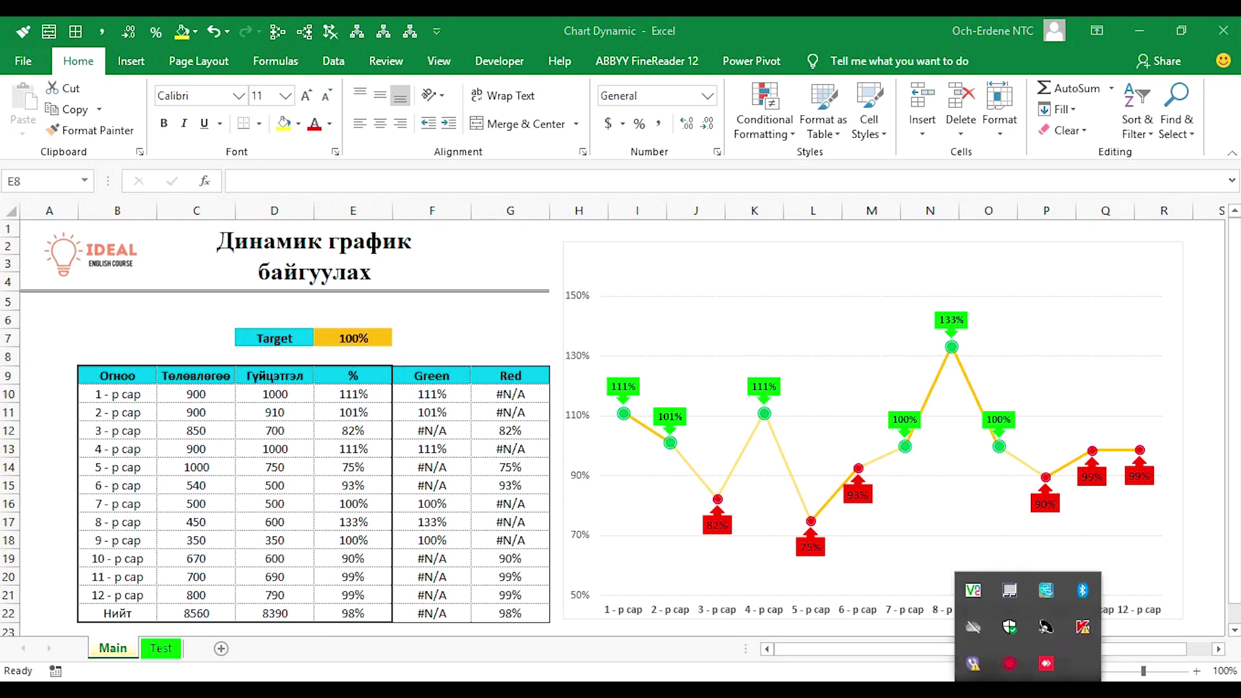
pyautogui.click(1000, 666)
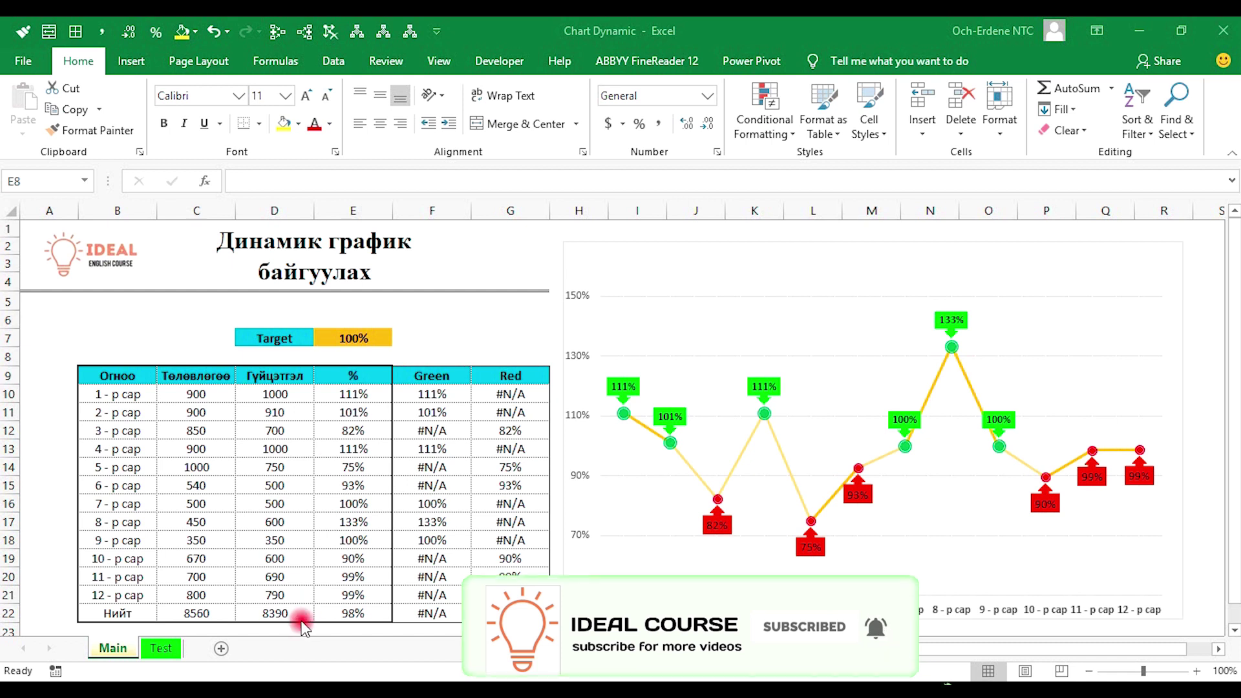
# Check the Green and Red formulas in F10 and G10 of the Main sheet, and switch to the Test sheet.
pyautogui.click(440, 395)
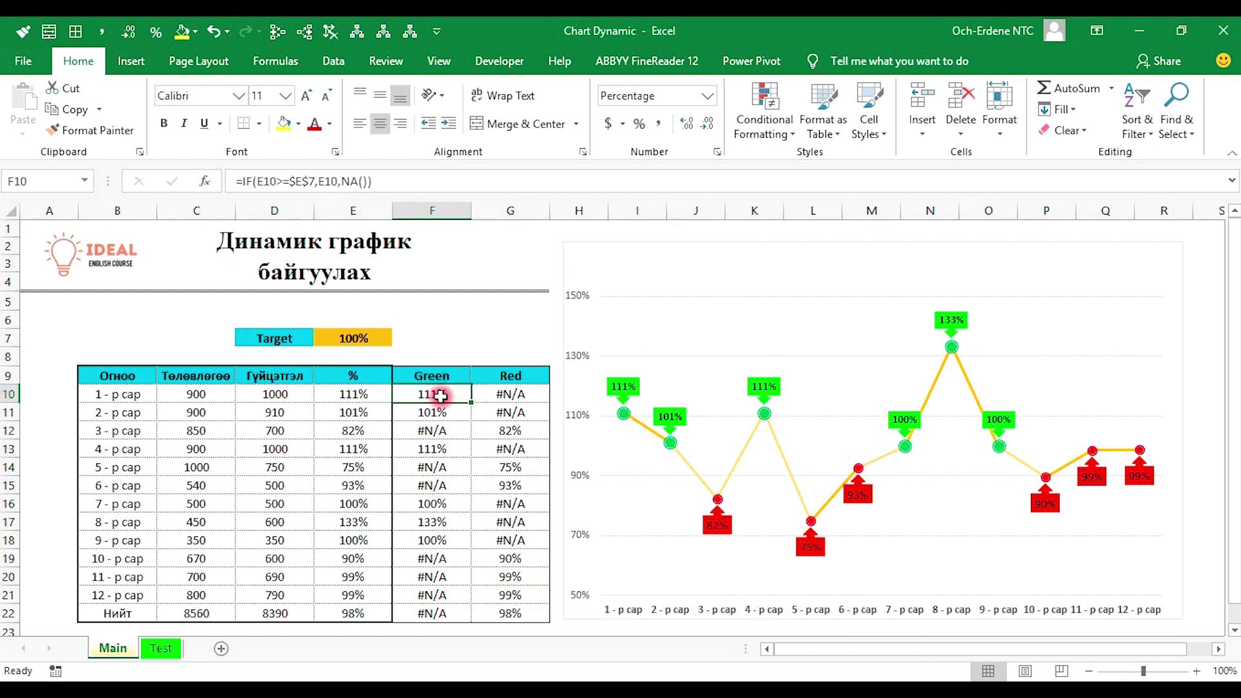
pyautogui.click(530, 395)
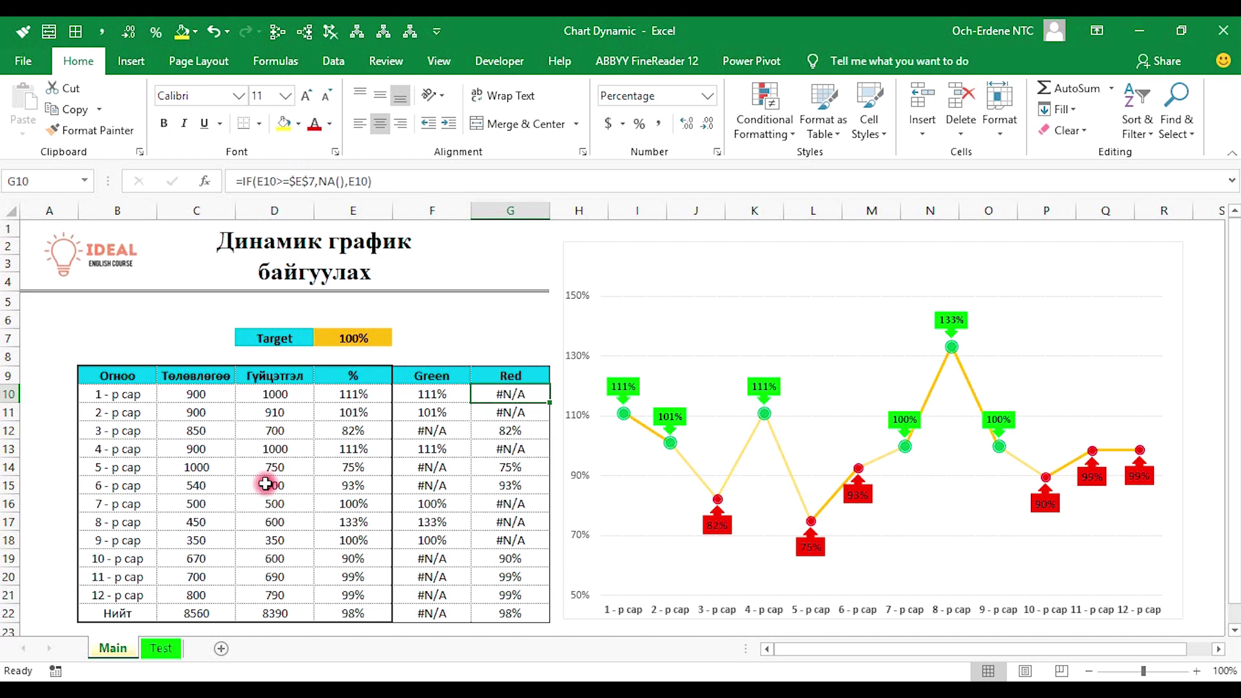
pyautogui.click(166, 645)
# Start an IF formula in the first Green cell, F10, with the column-locked reference $E10.
pyautogui.click(386, 364)
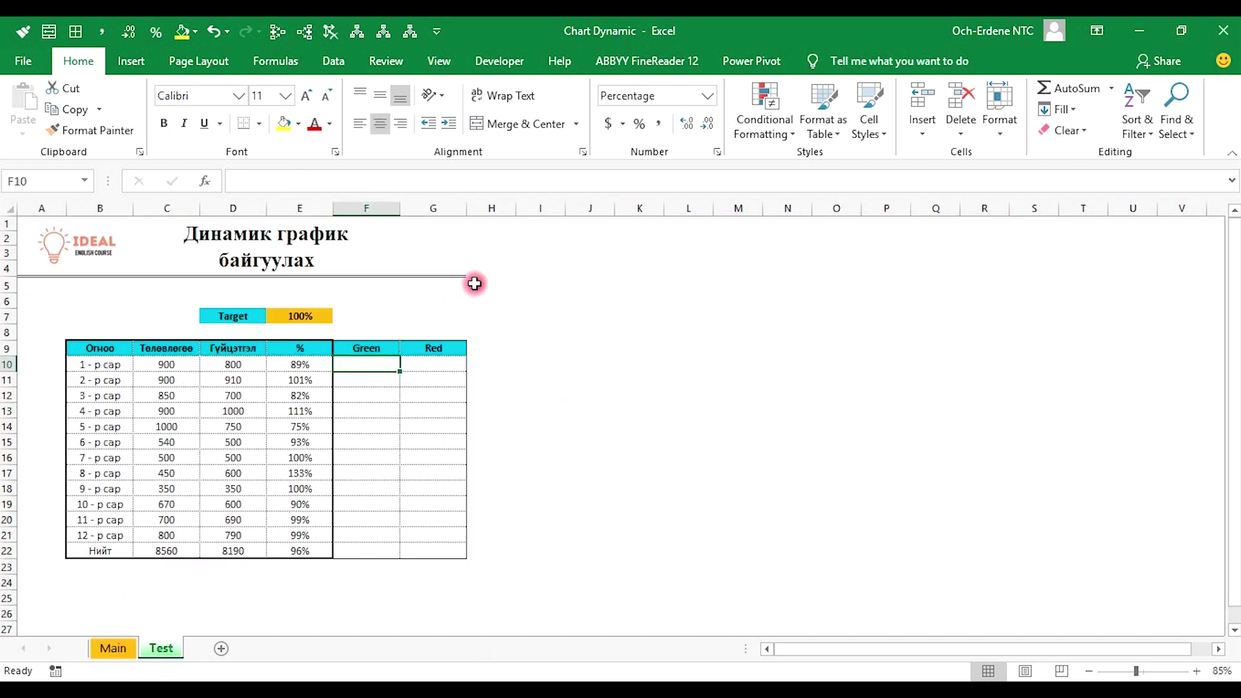
pyautogui.write('=')
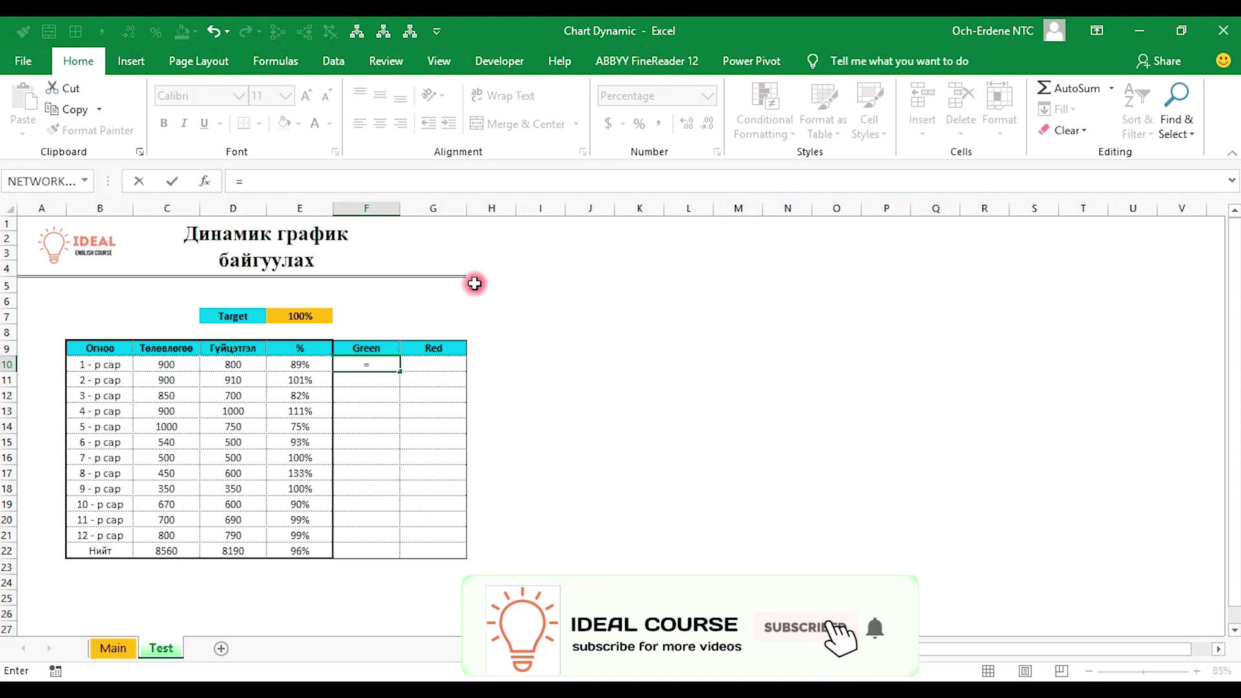
pyautogui.write('if')
pyautogui.press('Tab')
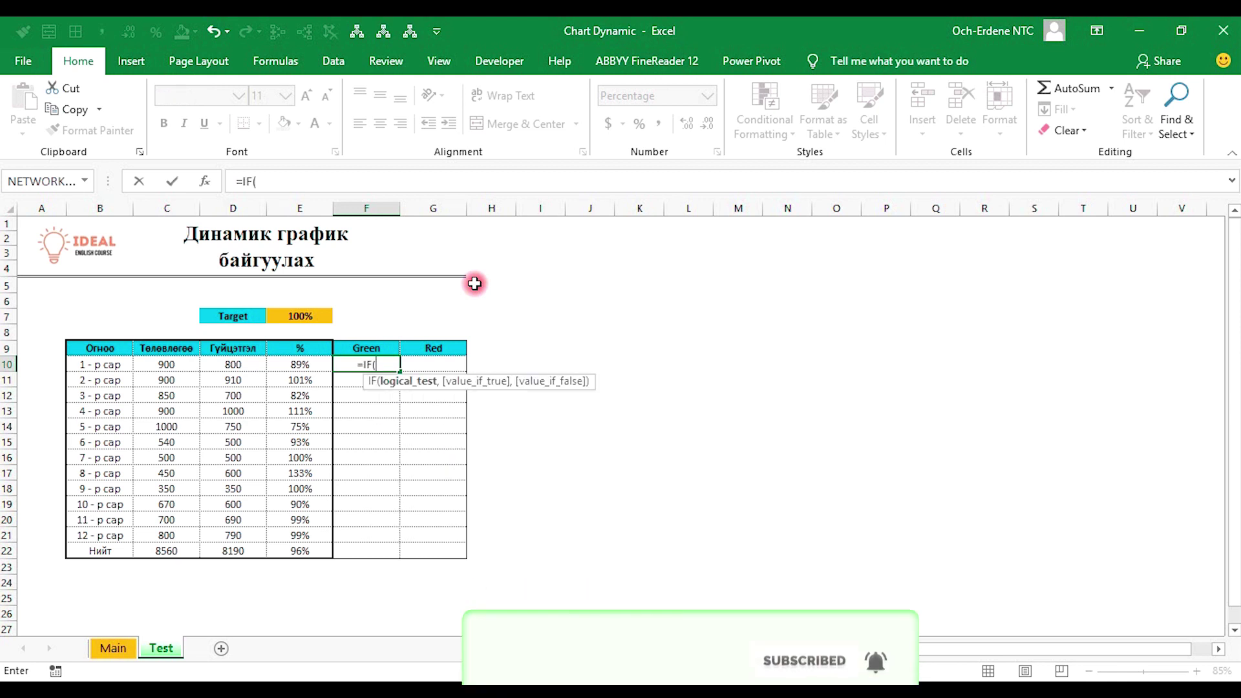
pyautogui.click(301, 366)
pyautogui.write('>=')
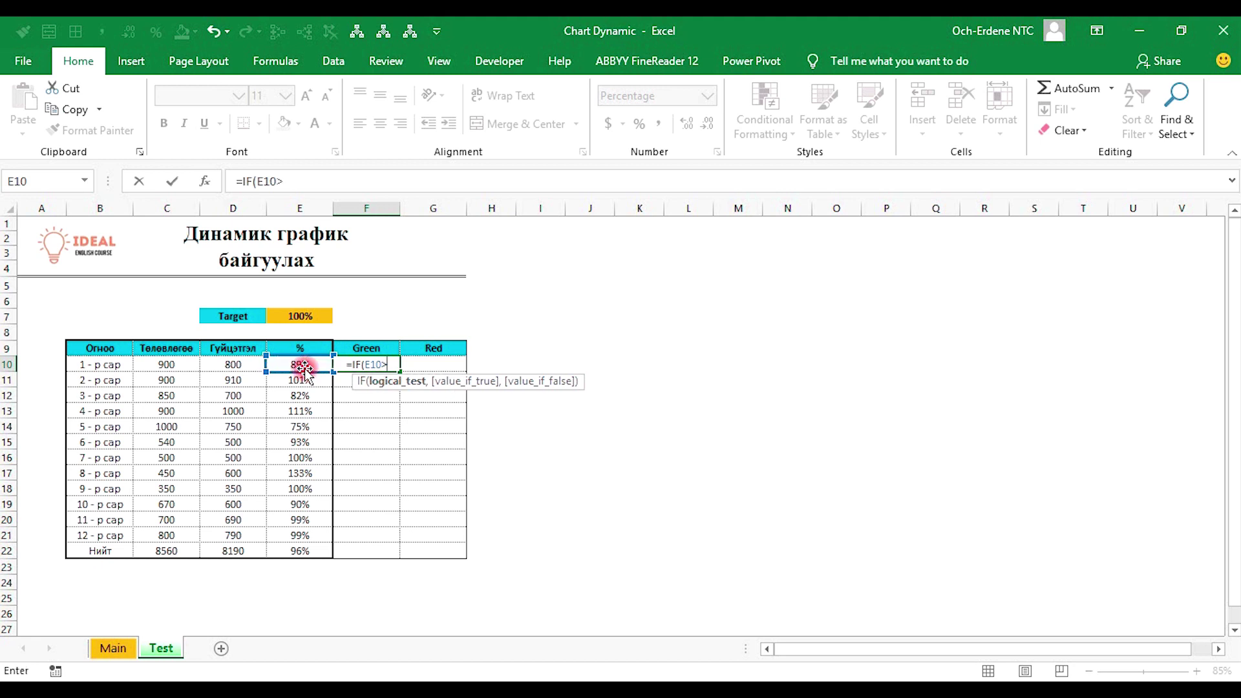
pyautogui.press('BackSpace')
pyautogui.press('BackSpace')
pyautogui.press('BackSpace')
pyautogui.press('BackSpace')
pyautogui.press('BackSpace')
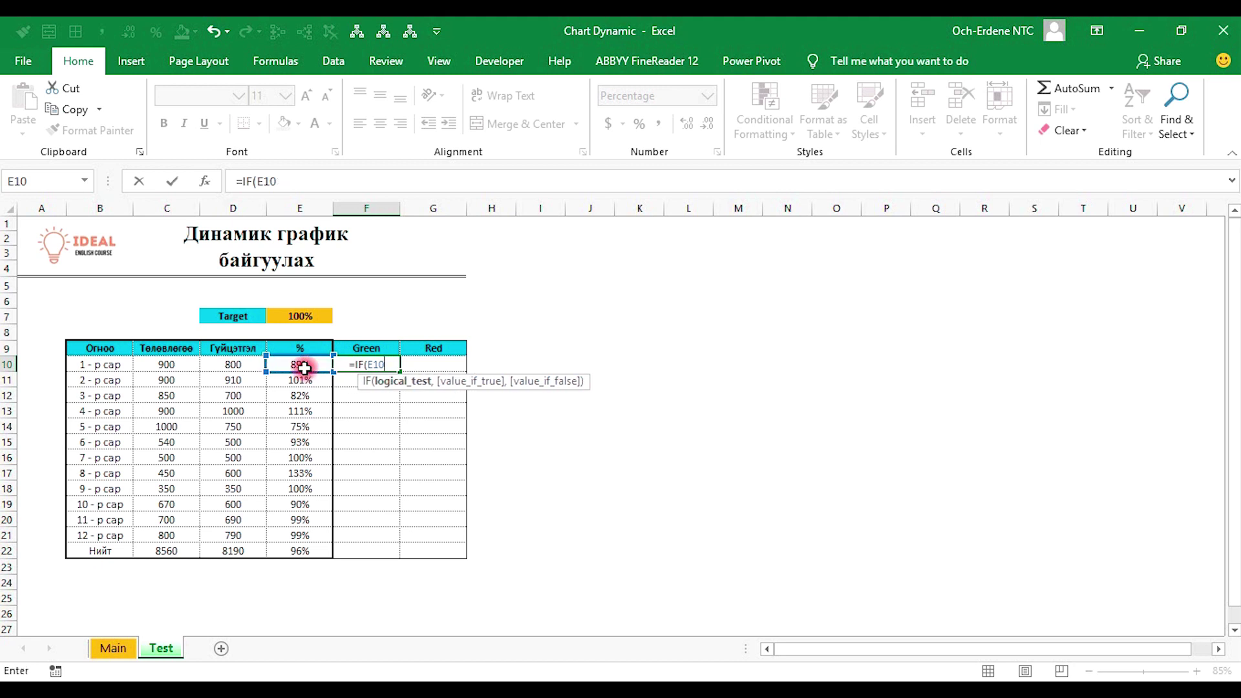
pyautogui.click(305, 368)
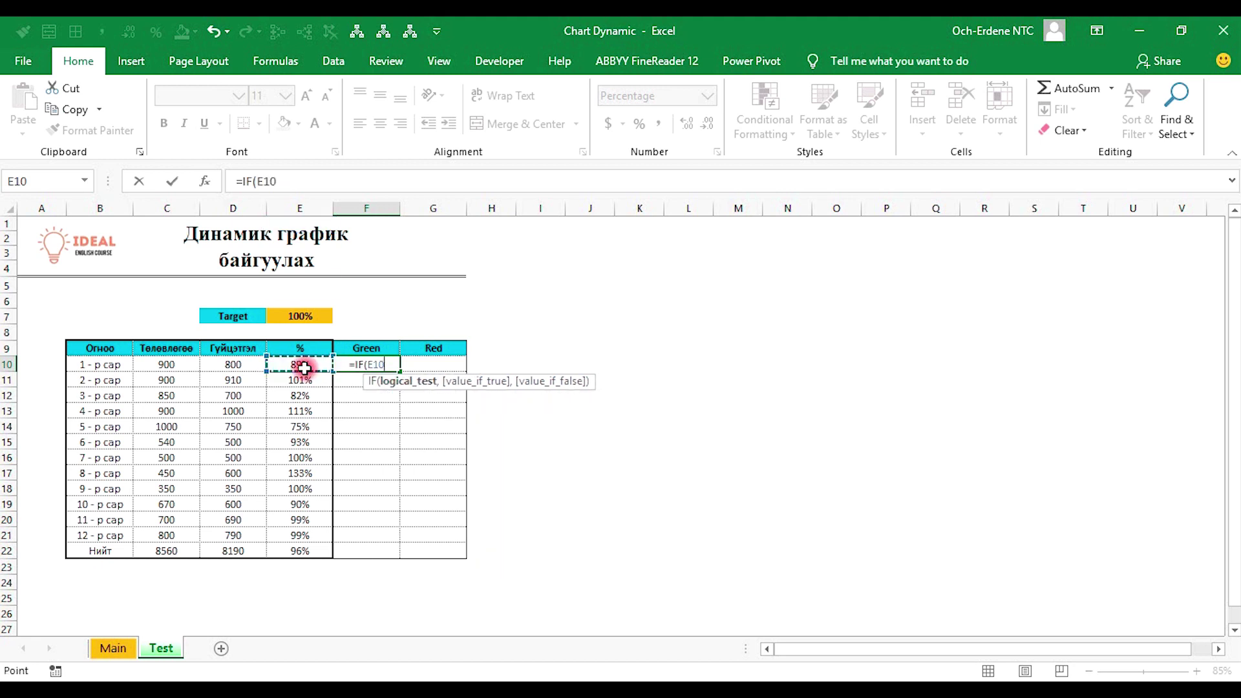
pyautogui.press('F4')
pyautogui.press('F4')
pyautogui.press('F4')
pyautogui.write('?')
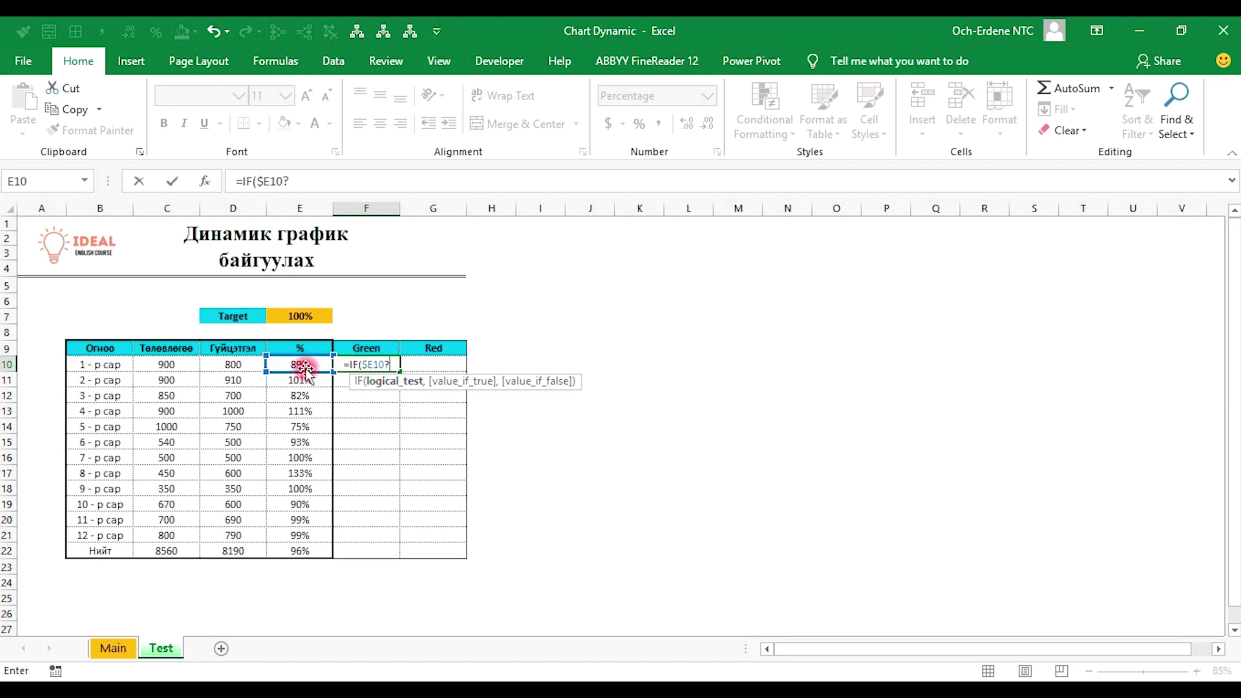
pyautogui.press('BackSpace')
# Complete the logical test in F10 as greater than or equal to the absolute target reference $E$7.
pyautogui.write('>=')
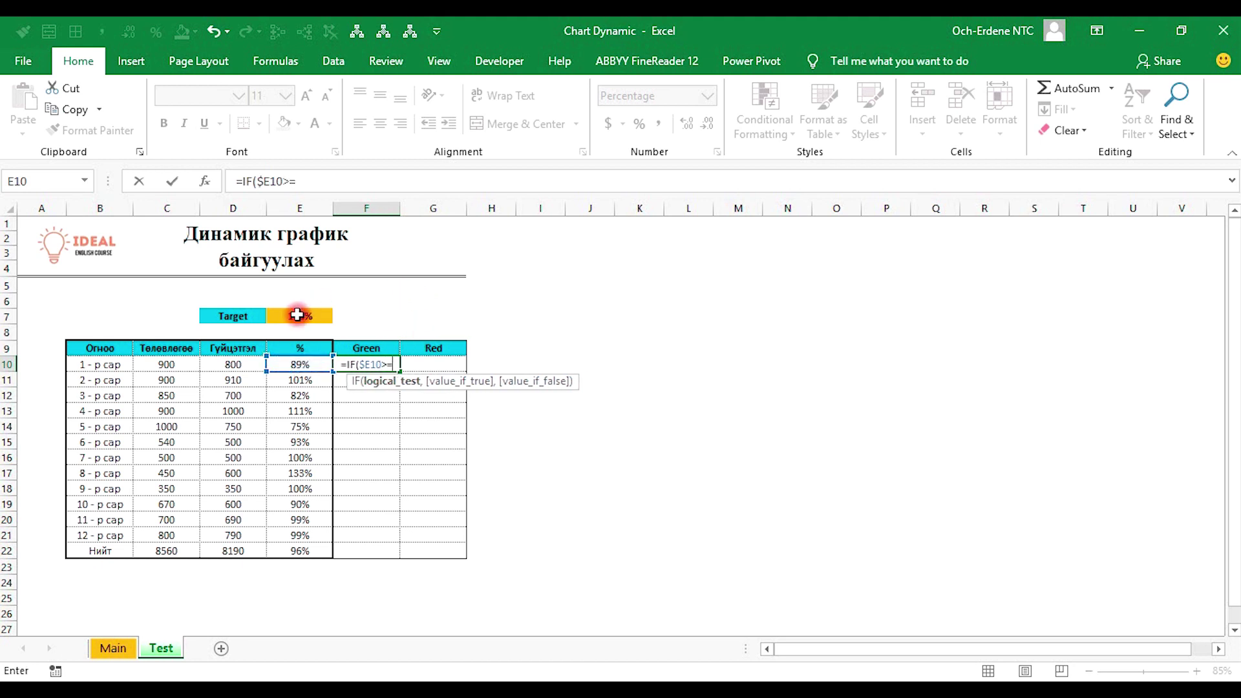
pyautogui.click(296, 315)
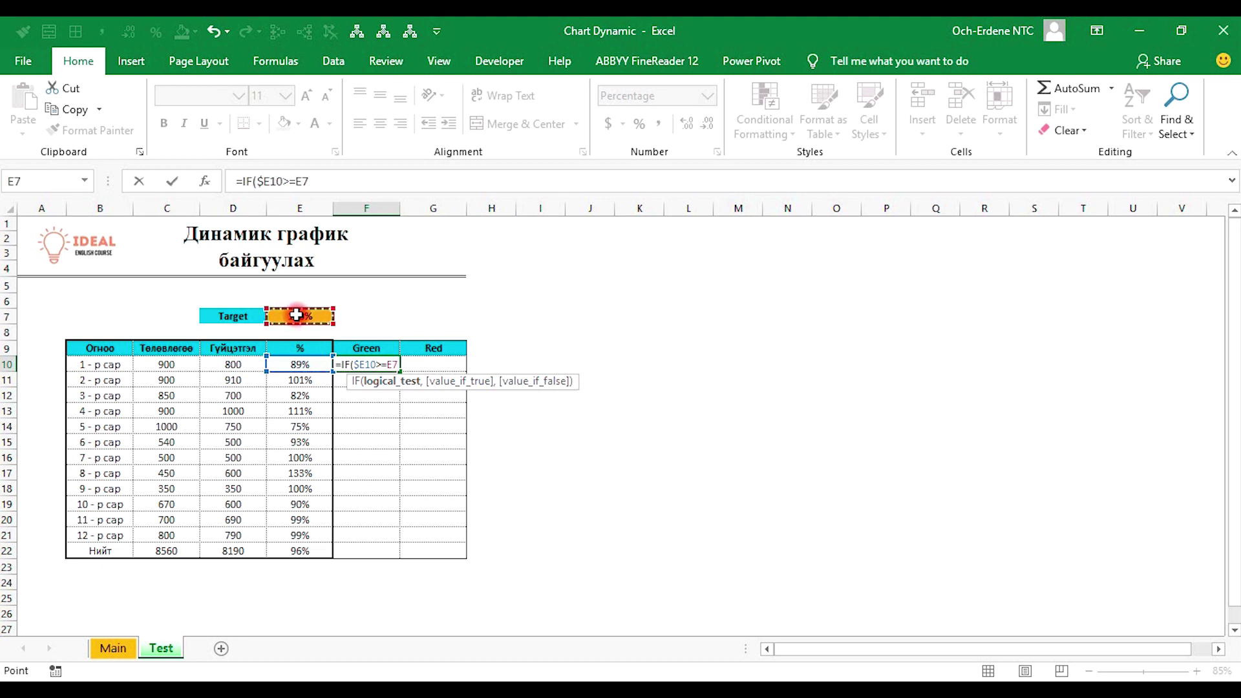
pyautogui.press('F4')
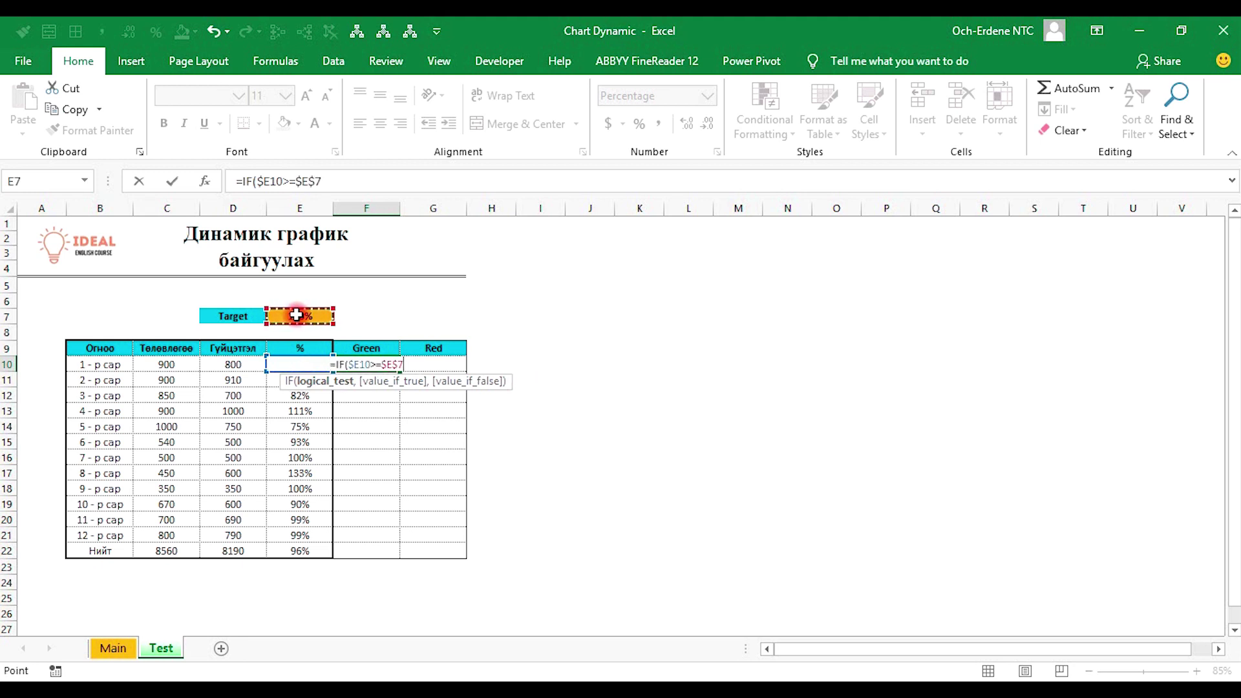
pyautogui.write(',')
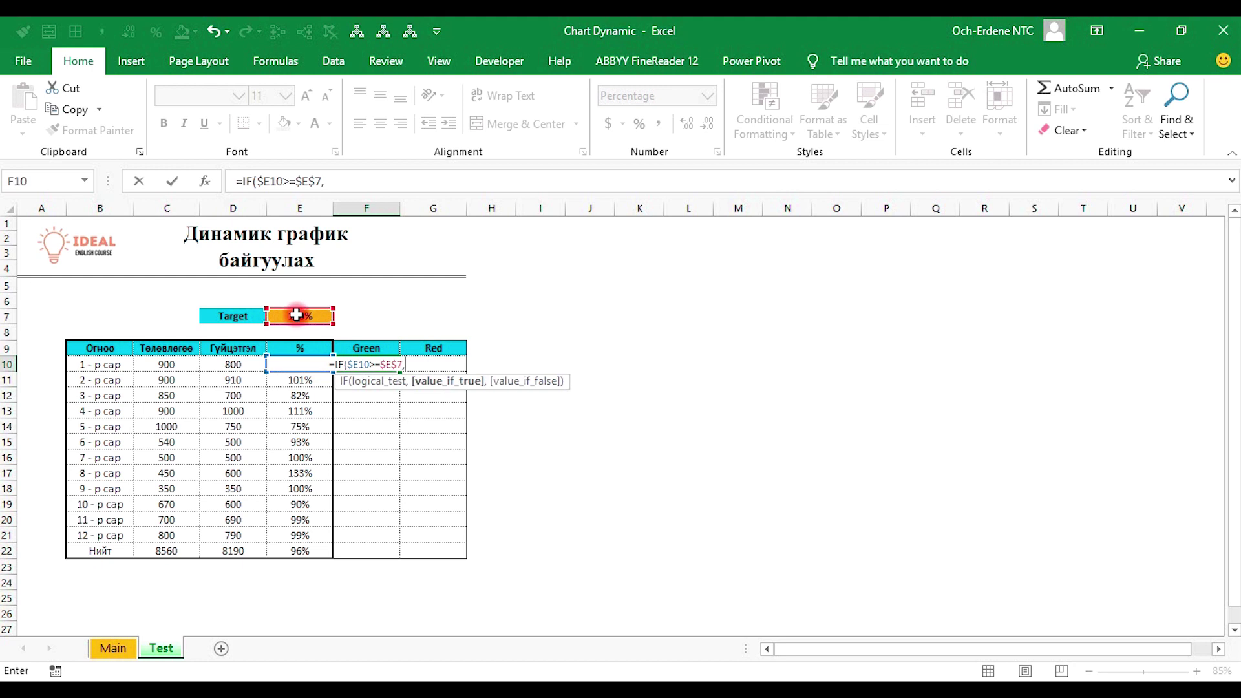
# Finish the F10 formula so it returns $E10 when the test is true and NA() when false.
pyautogui.click(283, 385)
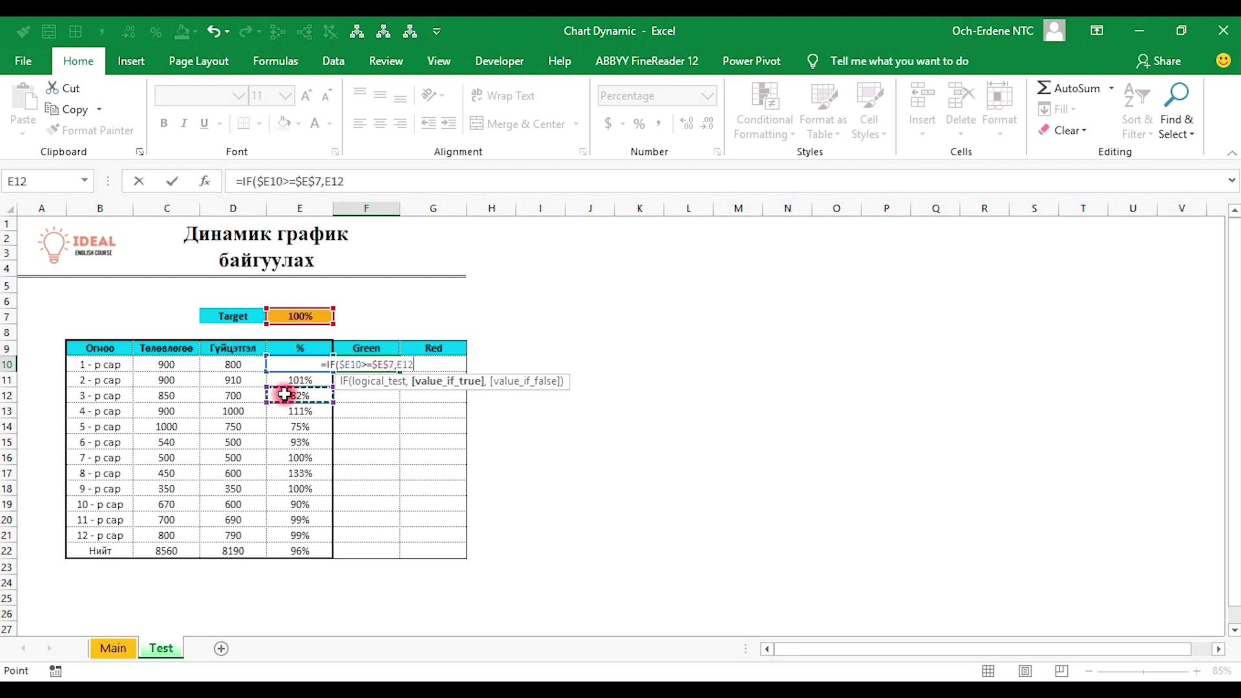
pyautogui.press('Up')
pyautogui.press('F4')
pyautogui.press('F4')
pyautogui.press('F4')
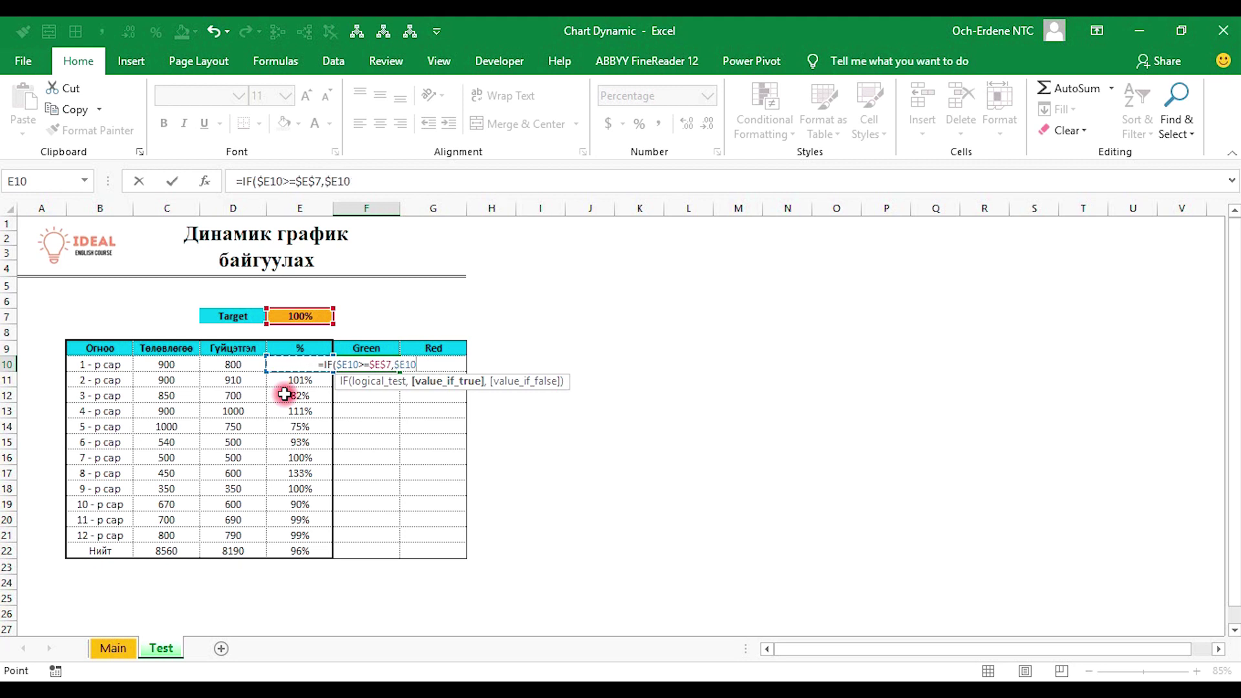
pyautogui.write(',na')
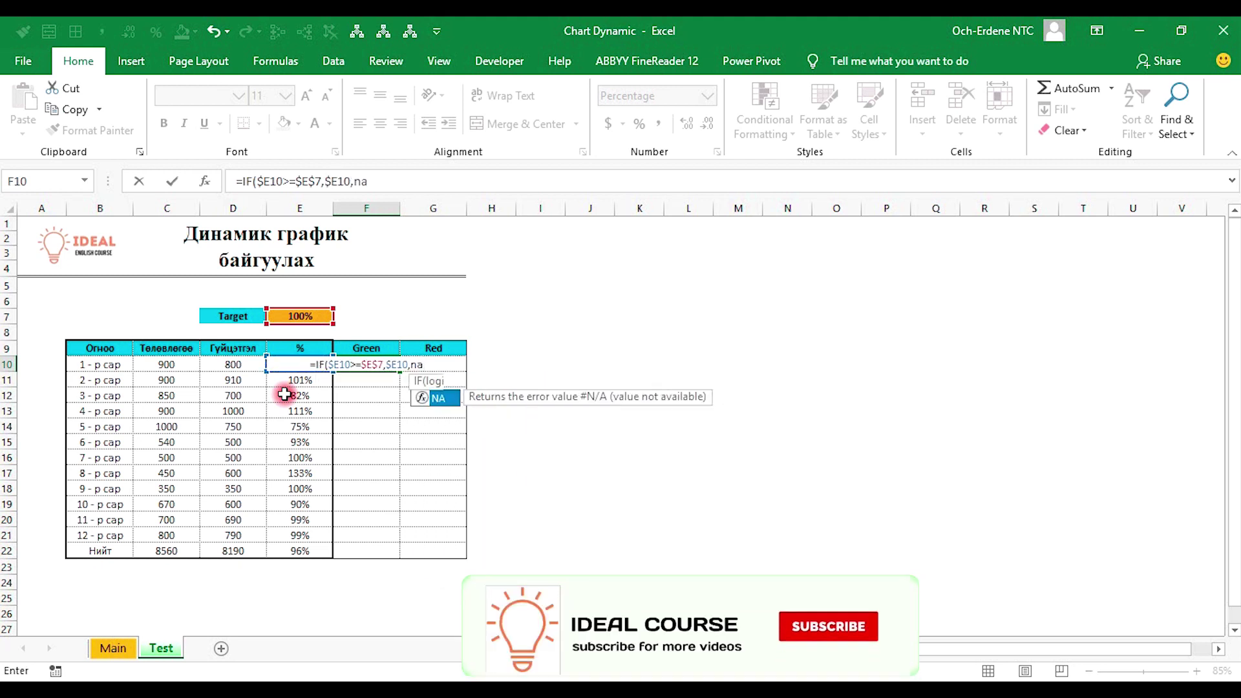
pyautogui.press('Tab')
pyautogui.write('))')
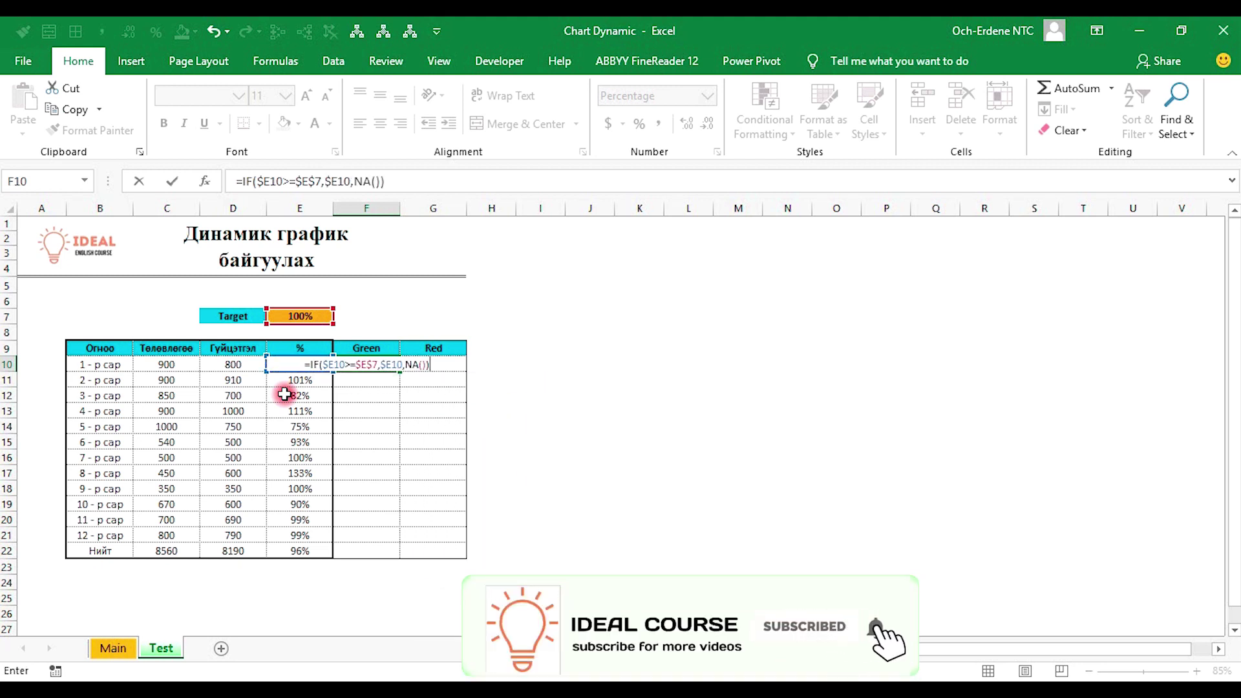
pyautogui.press('Return')
pyautogui.press('Up')
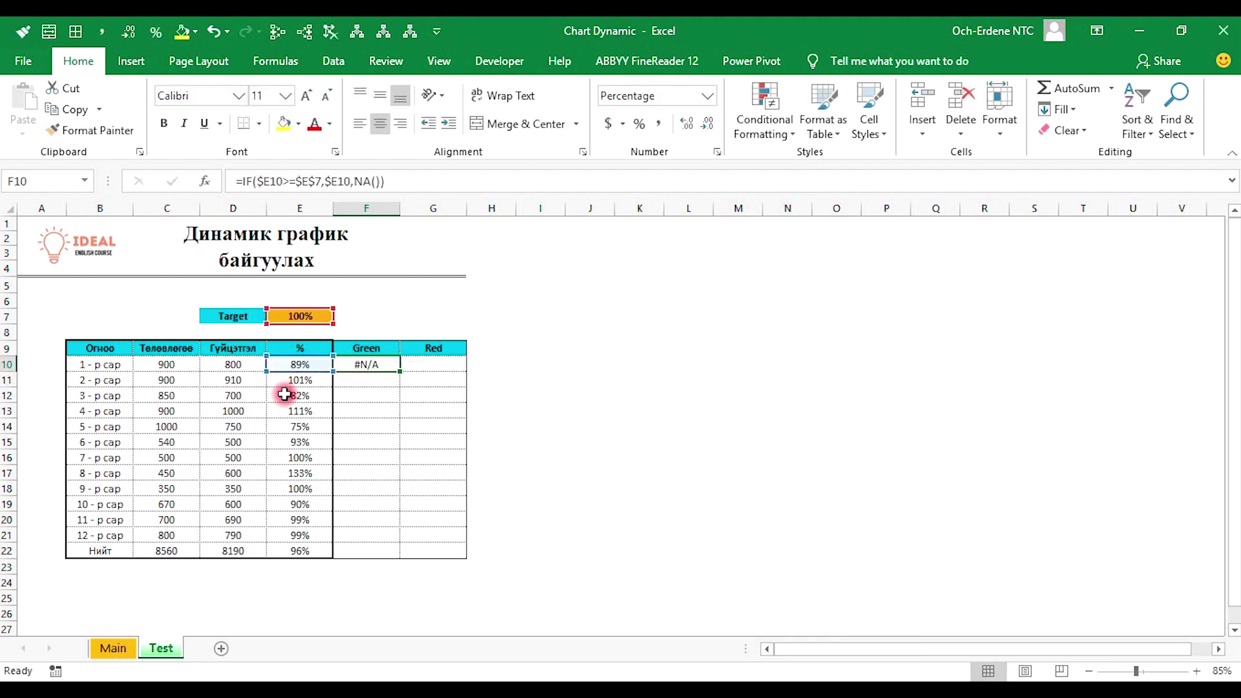
# Start an IF formula in the first Red cell, G10, with the column-locked reference $E10.
pyautogui.press('Right')
pyautogui.write('=')
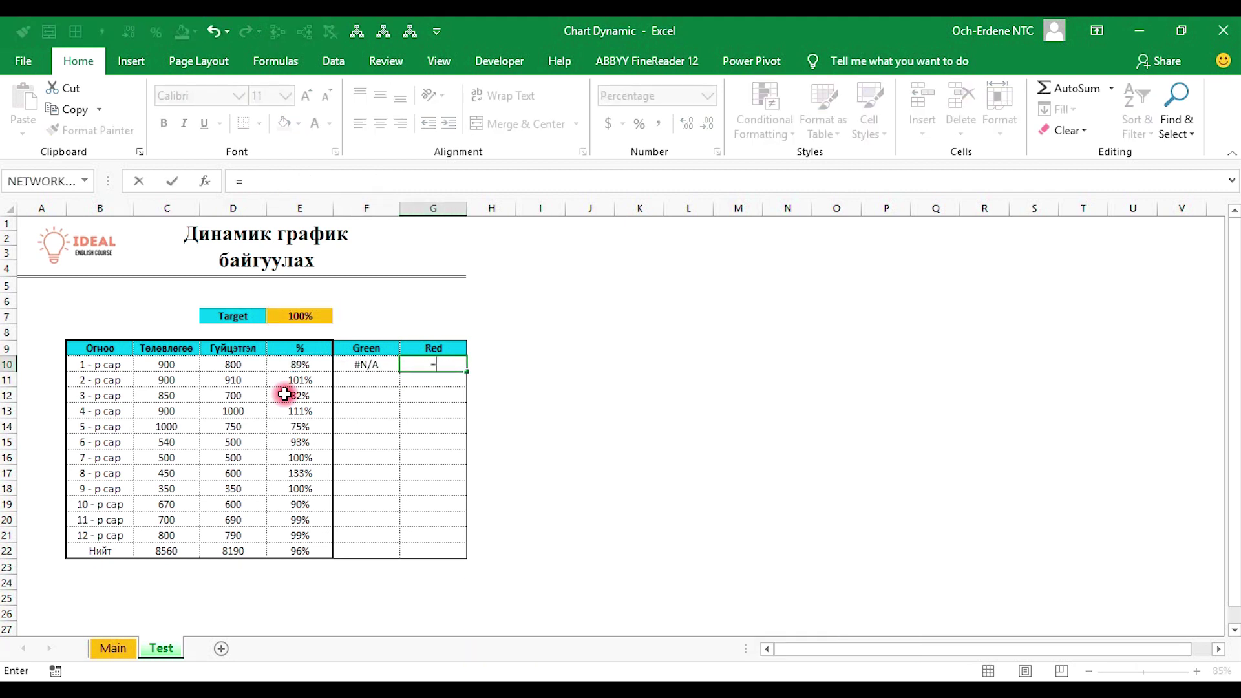
pyautogui.write('if(')
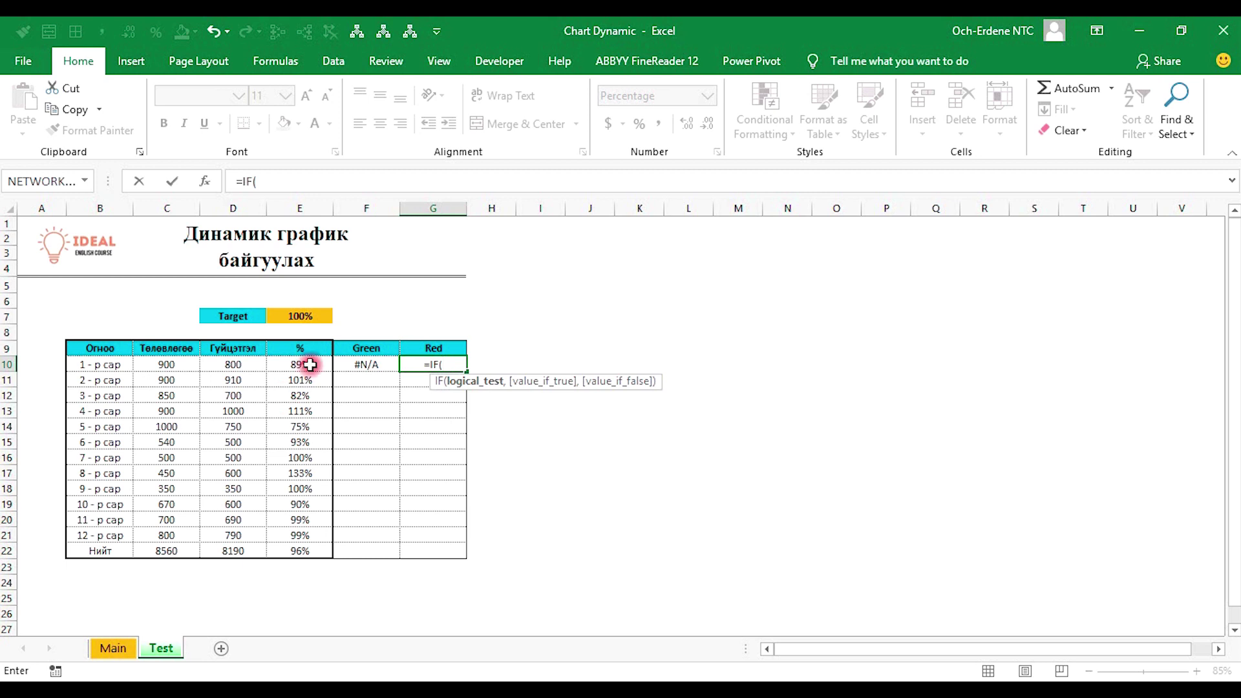
pyautogui.click(310, 364)
pyautogui.press('F4')
pyautogui.press('F4')
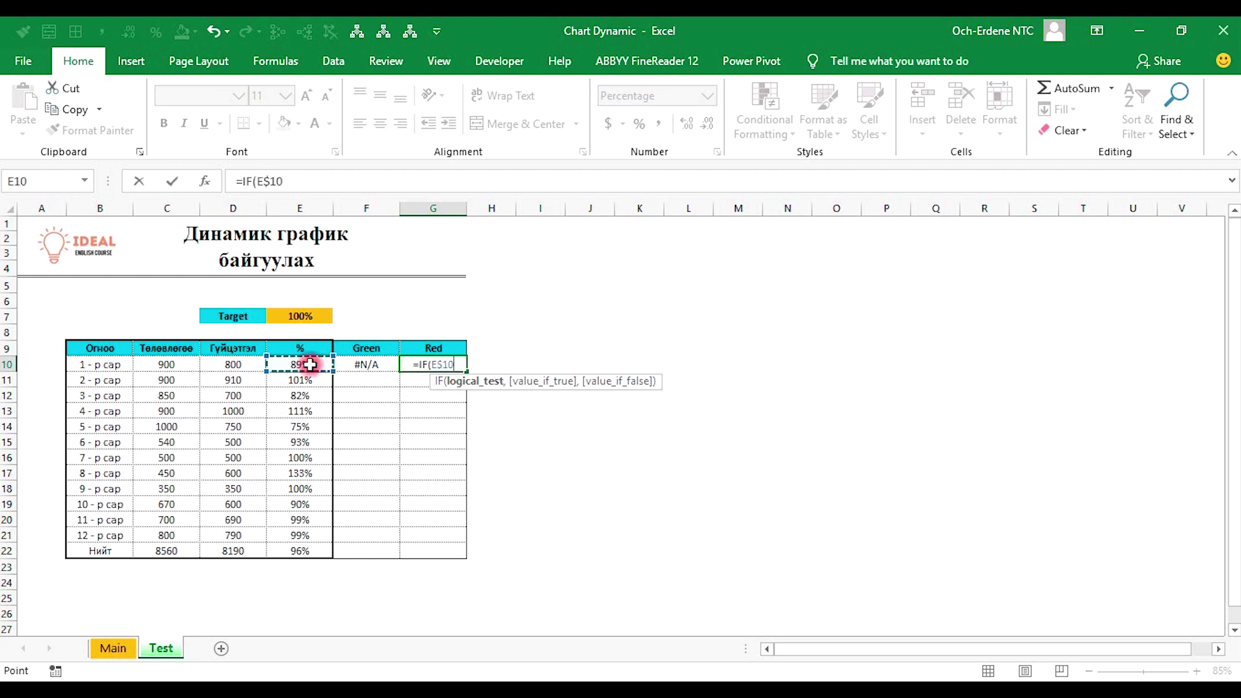
# Complete the logical test in G10 as greater than or equal to the absolute target reference $E$7.
pyautogui.write('>')
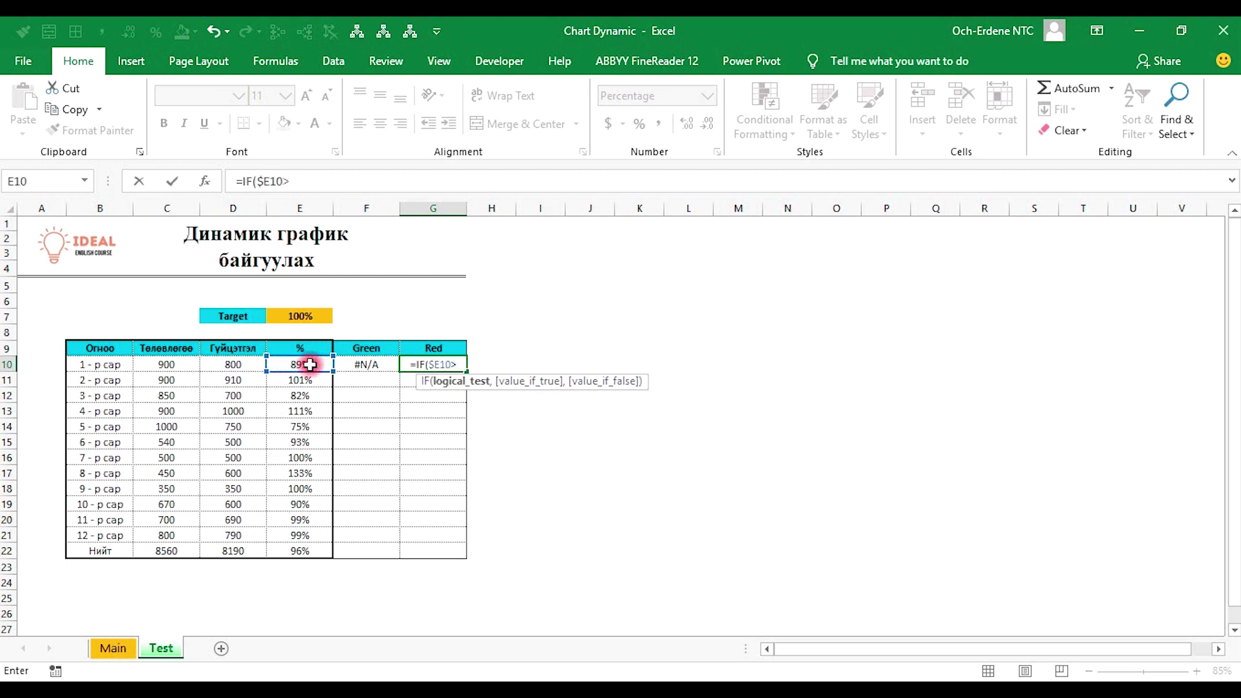
pyautogui.write('=')
pyautogui.click(313, 313)
pyautogui.press('F4')
pyautogui.press('F4')
pyautogui.press('F4')
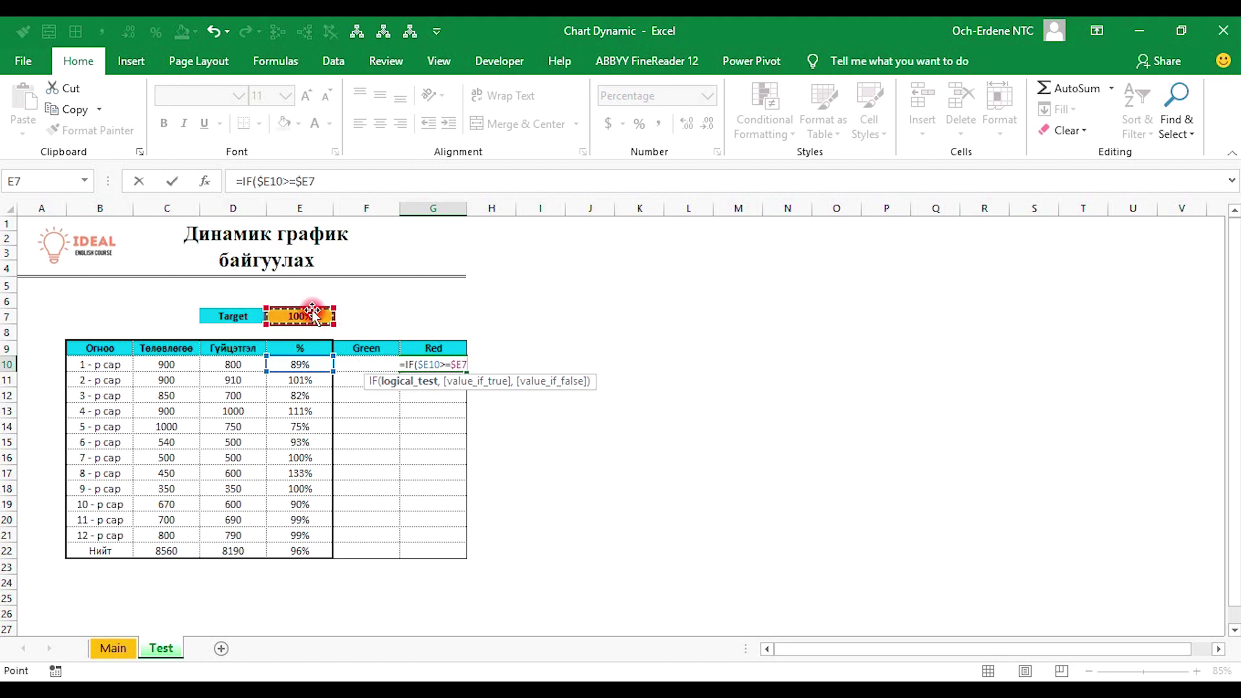
pyautogui.press('F4')
pyautogui.press('F4')
# Finish the G10 formula so it returns NA() when the test is true and the E10 percentage, with its row unlocked, when false.
pyautogui.write(',n')
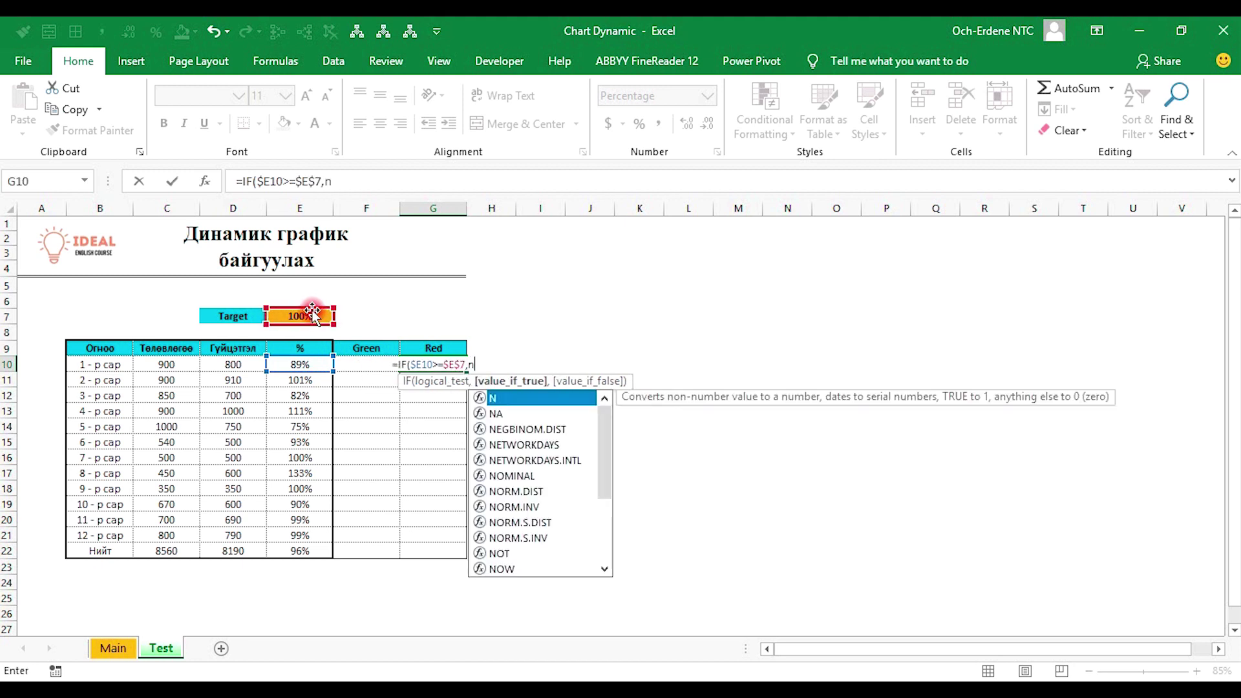
pyautogui.write('a')
pyautogui.press('Tab')
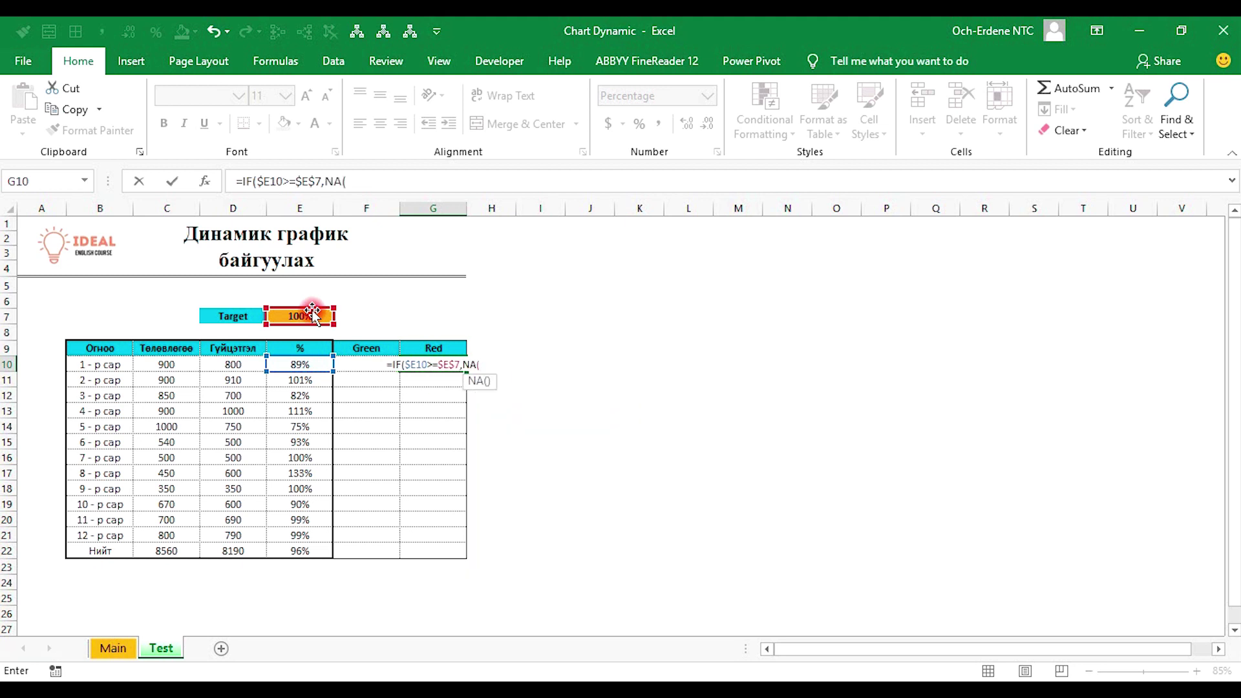
pyautogui.write('),')
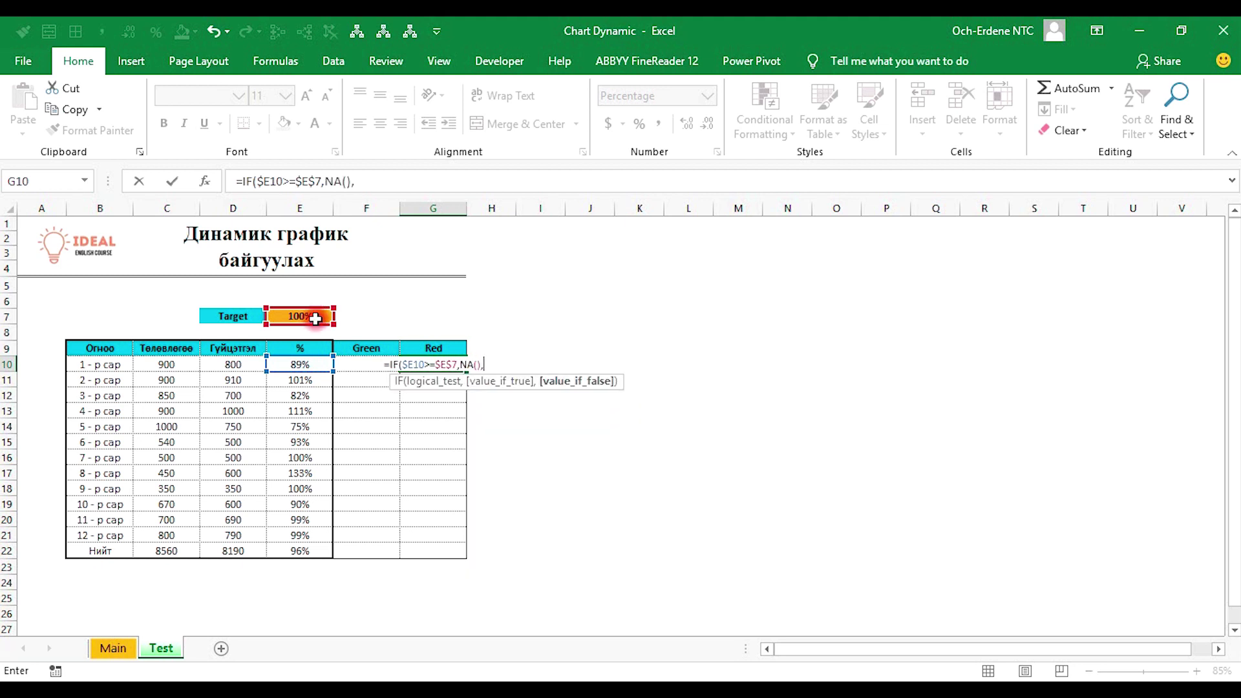
pyautogui.click(295, 362)
pyautogui.press('F4')
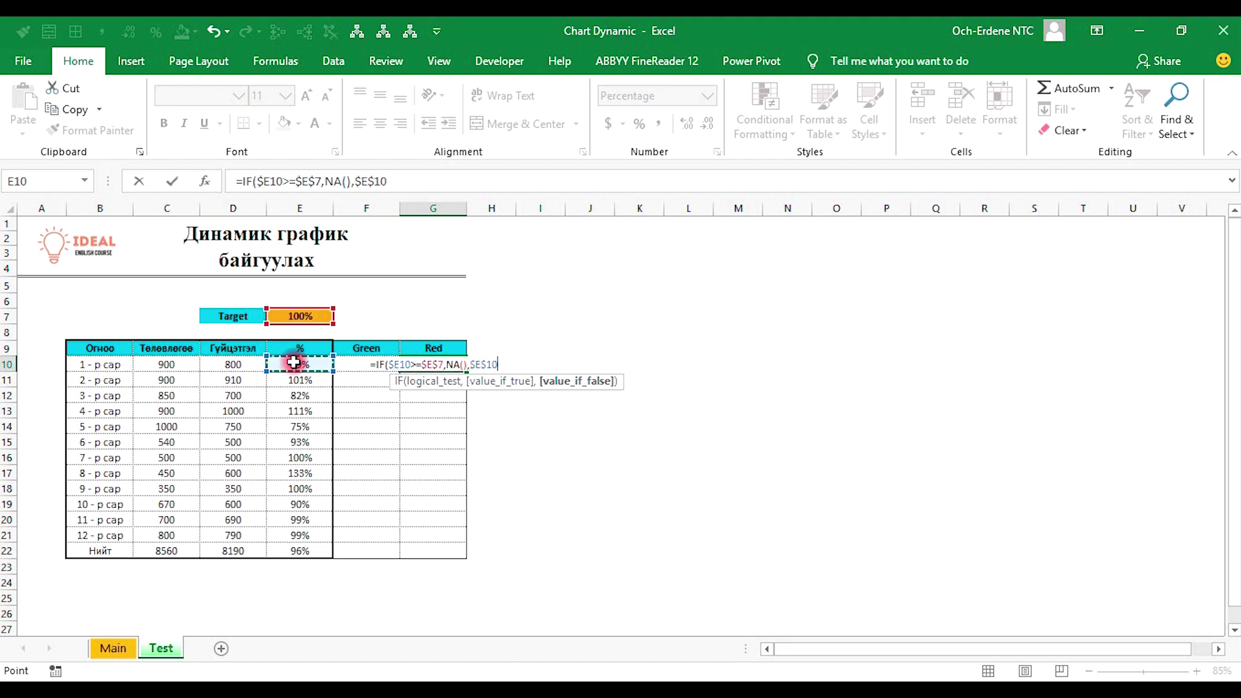
pyautogui.write(')')
pyautogui.press('Return')
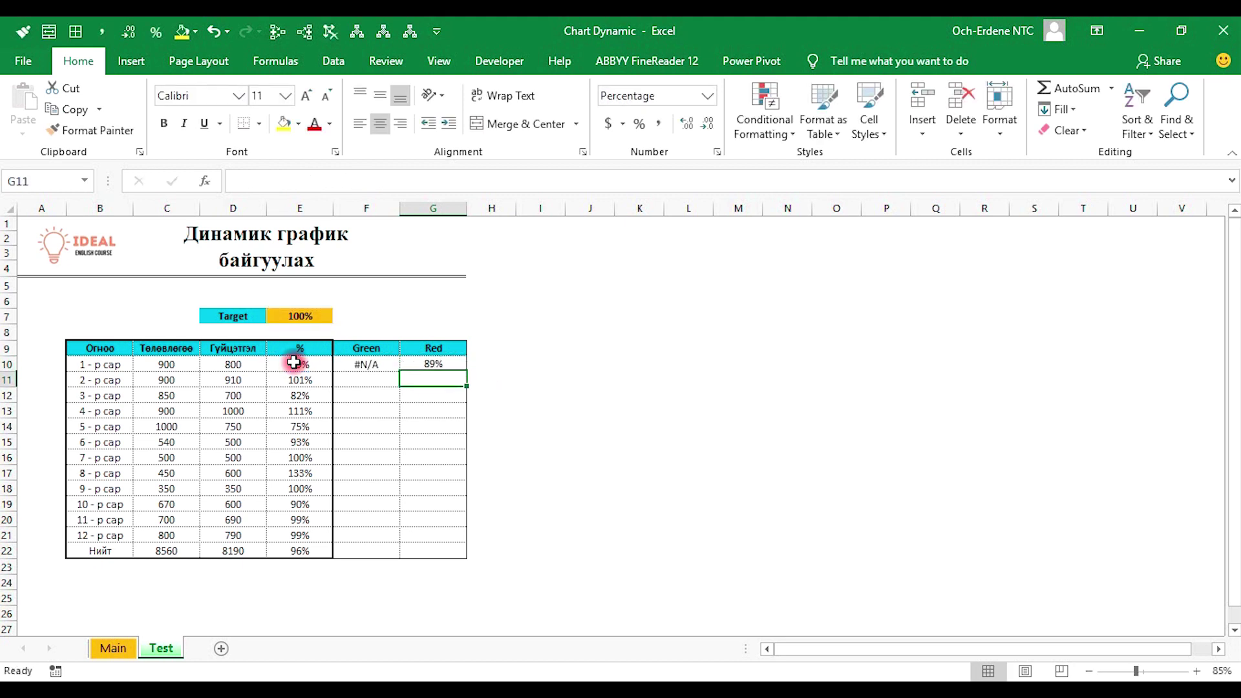
# Copy the Green and Red formulas in F10:G10 and paste only the formulas into F10:G22, clearing the copy selection.
pyautogui.press('Left')
pyautogui.press('Up')
pyautogui.hotkey('shift', 'Right')
pyautogui.hotkey('ctrl', 'c')
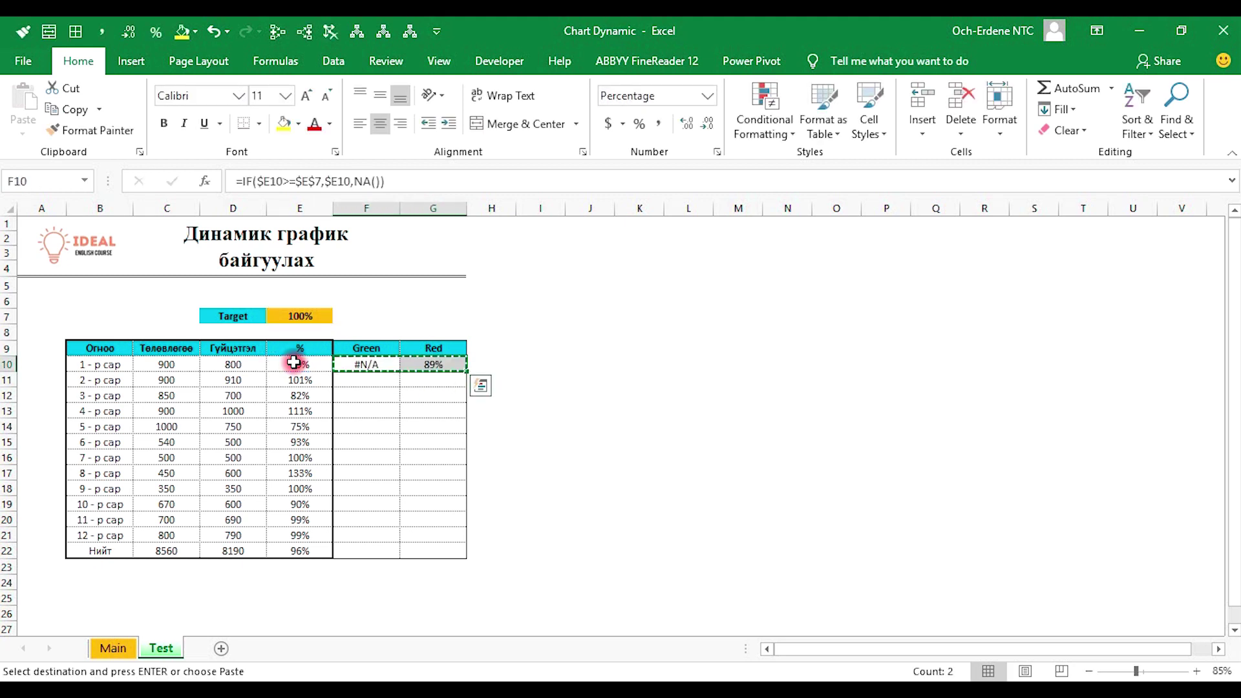
pyautogui.moveTo(353, 364); pyautogui.dragTo(438, 556)
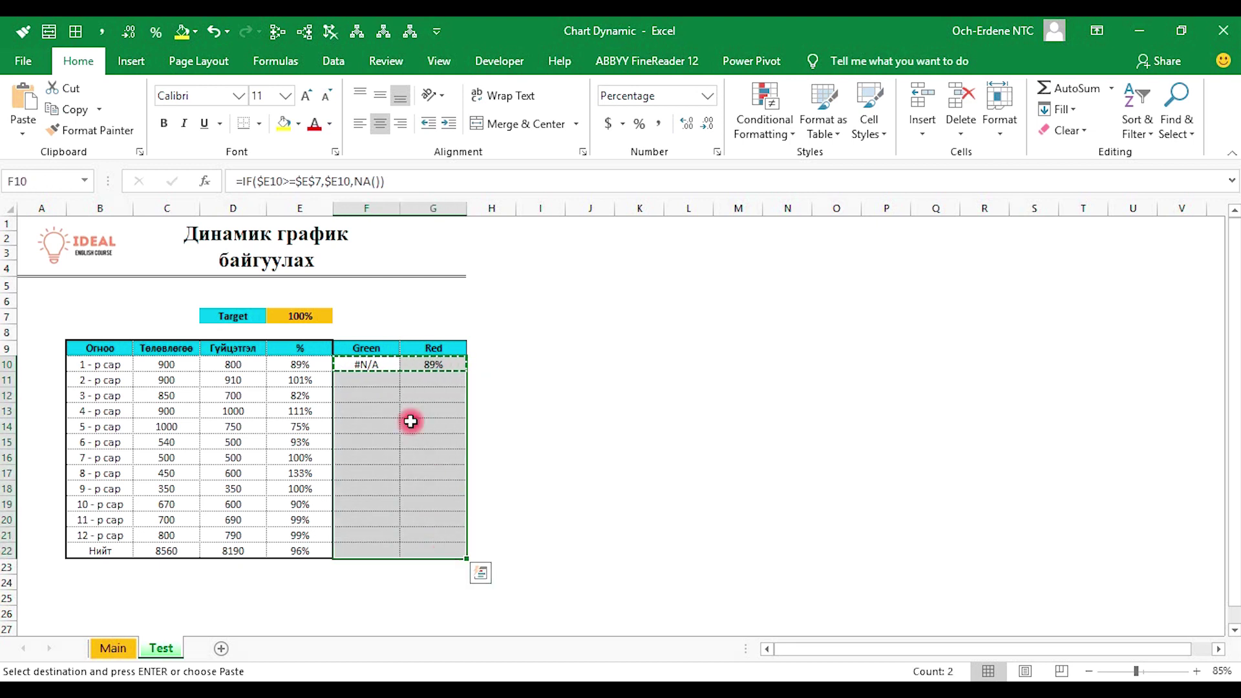
pyautogui.rightClick(375, 367)
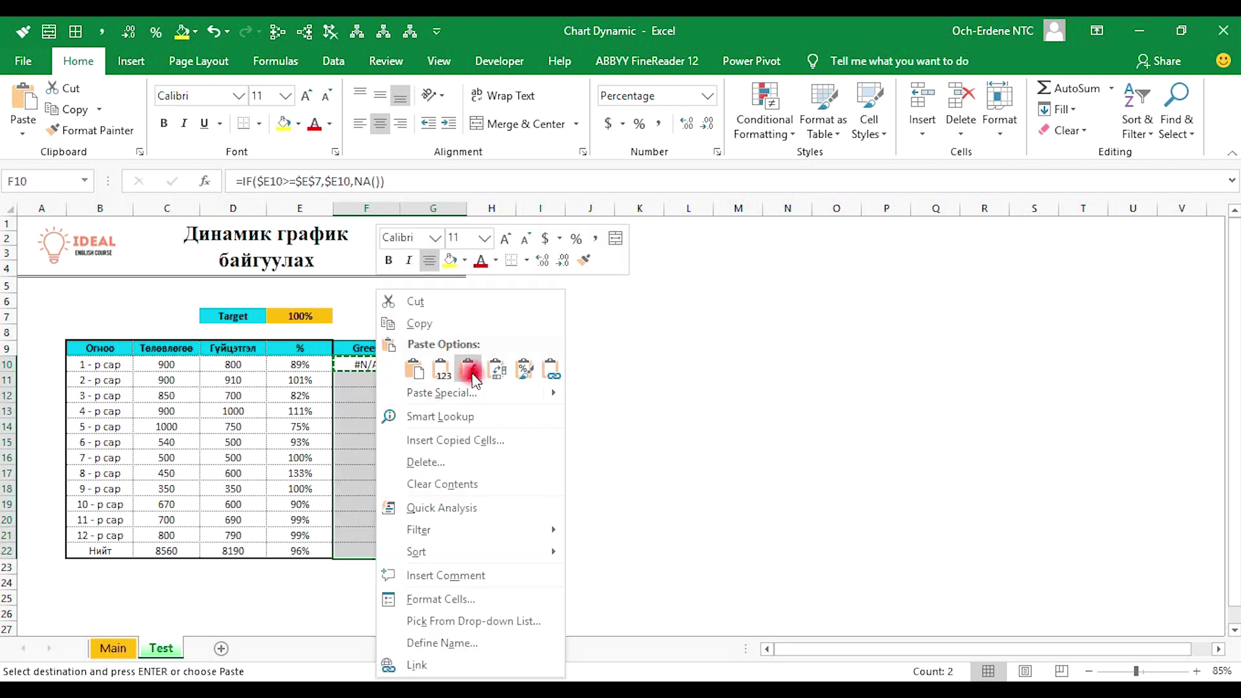
pyautogui.click(468, 368)
pyautogui.click(570, 521)
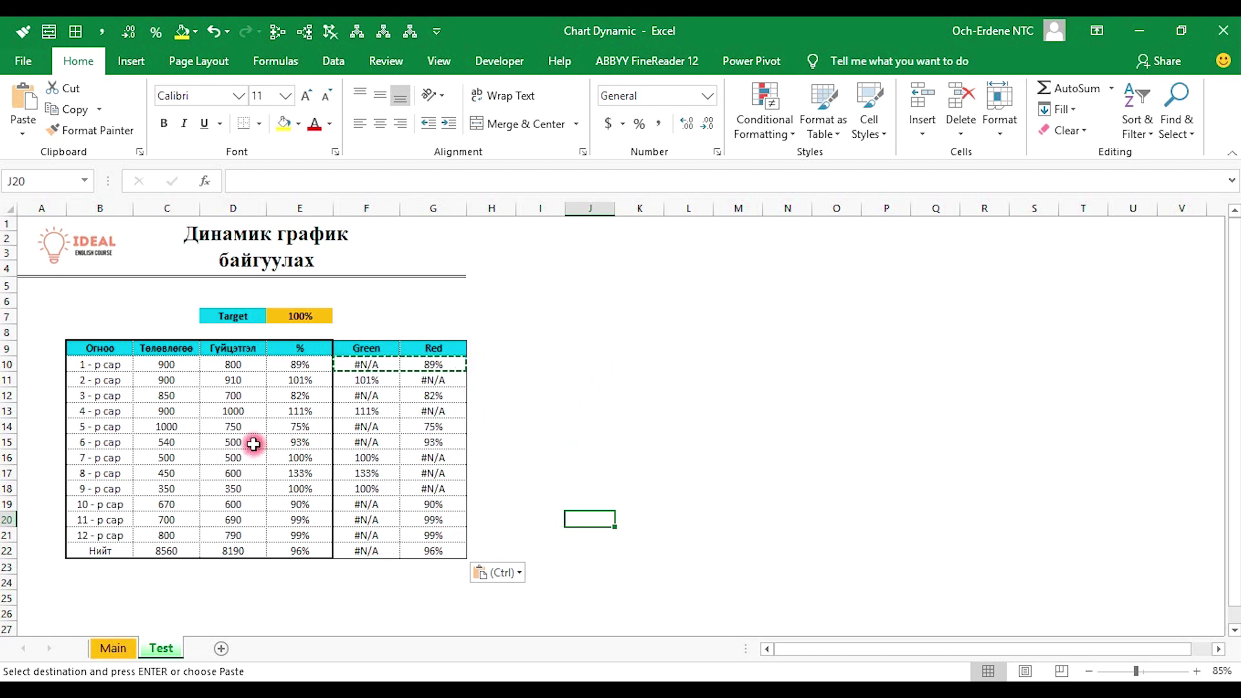
pyautogui.click(636, 377)
pyautogui.press('Escape')
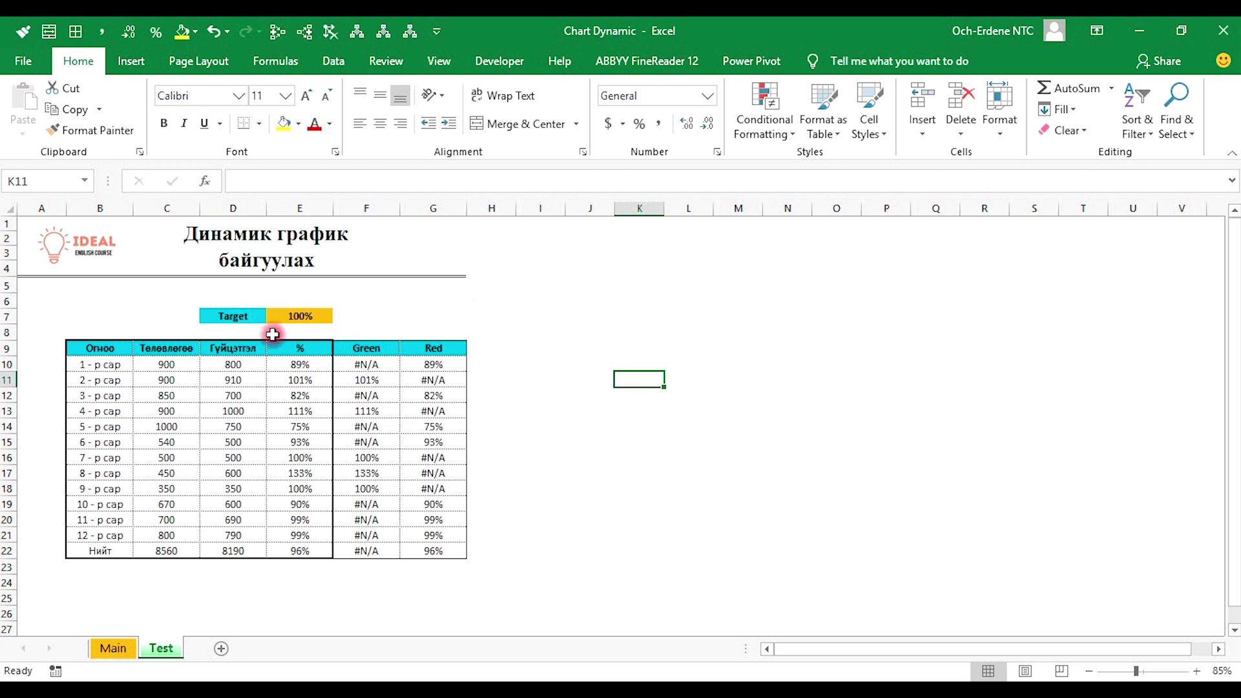
pyautogui.moveTo(76, 366); pyautogui.dragTo(115, 536)
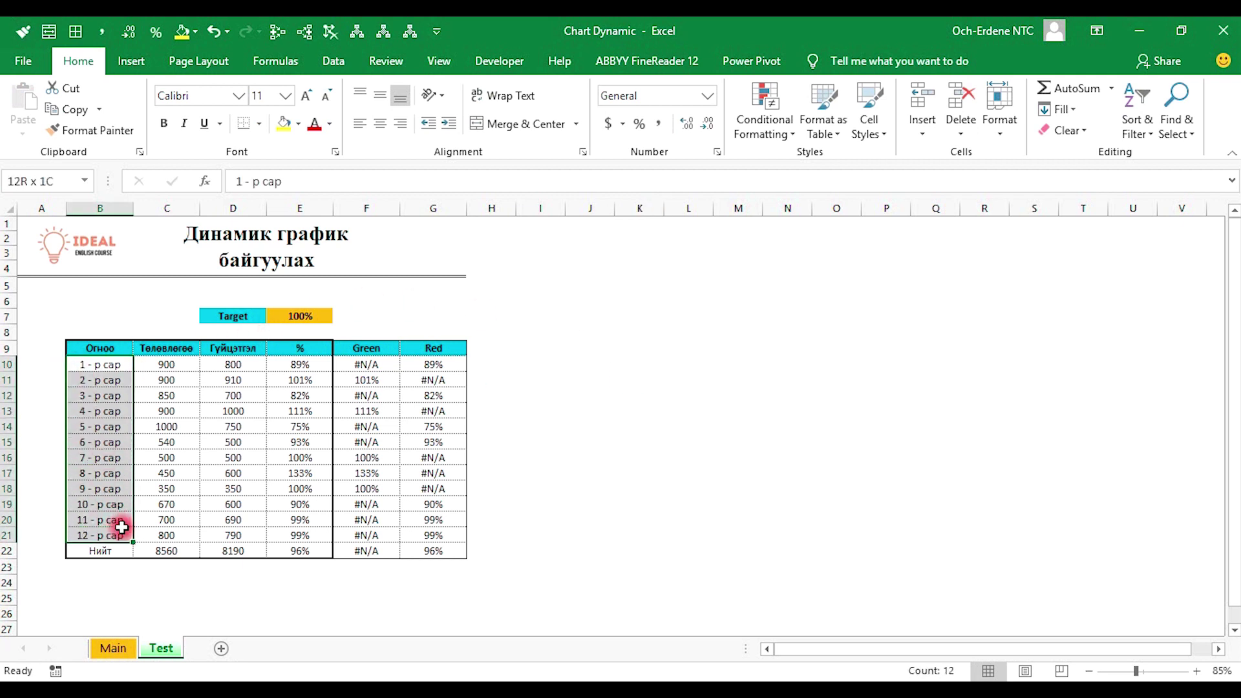
pyautogui.hotkey('ctrl', 'q')
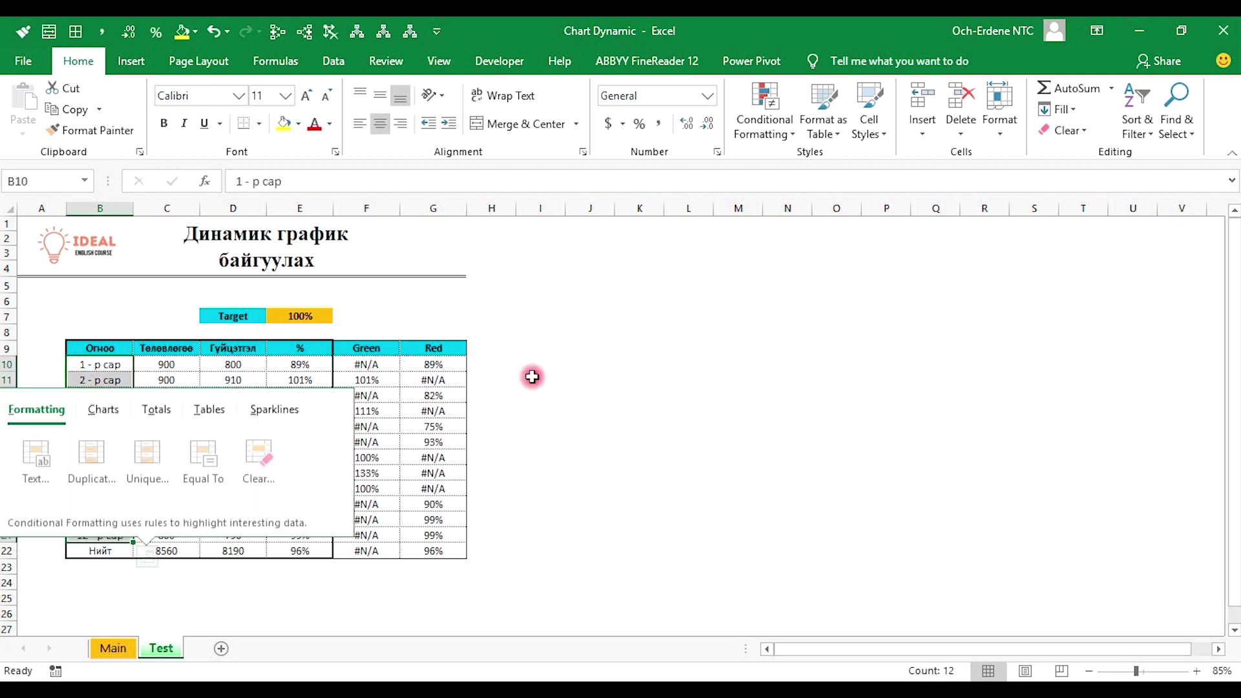
pyautogui.click(529, 374)
# Insert a Line with Markers chart from B10:B21 and E10:G21, and enlarge it beside the table across about columns I to Q.
pyautogui.moveTo(107, 364); pyautogui.dragTo(84, 536)
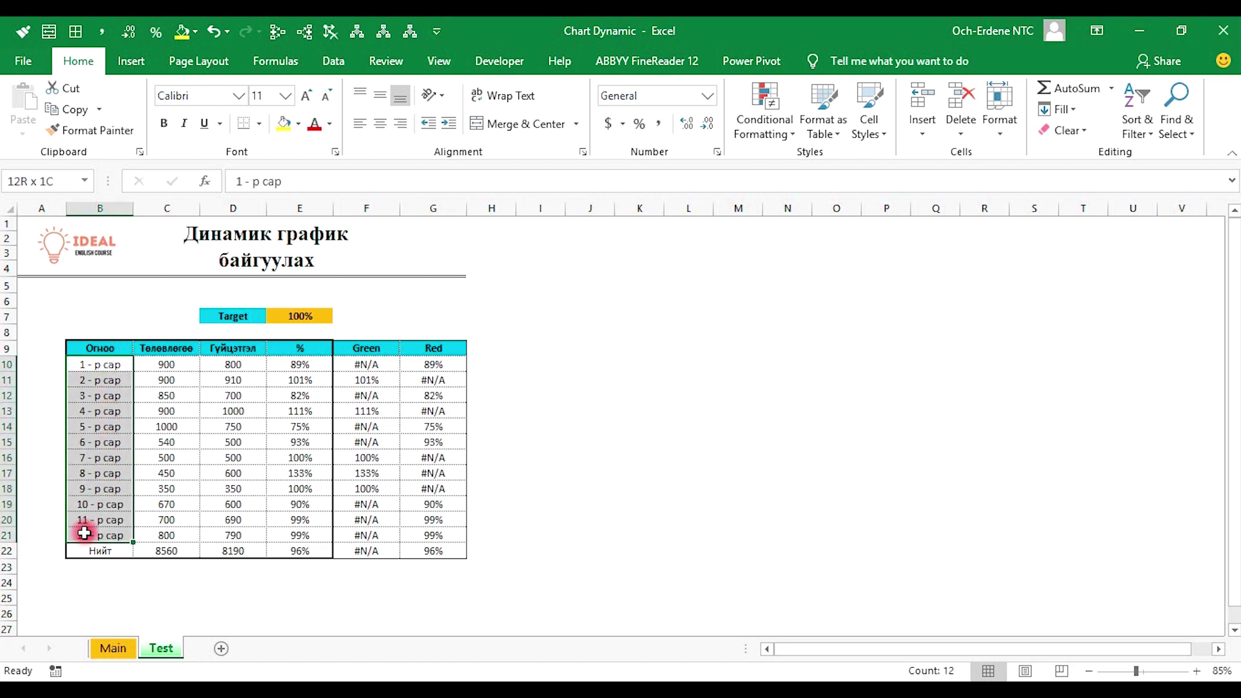
pyautogui.moveTo(313, 370); pyautogui.dragTo(449, 527)
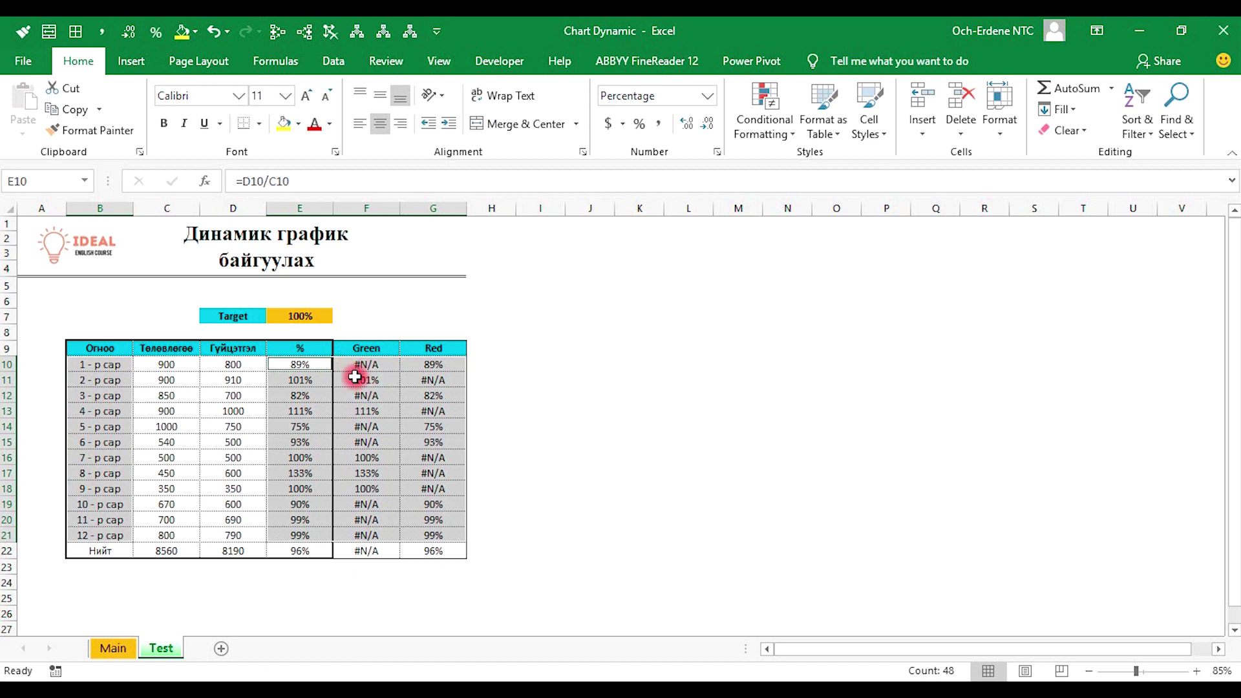
pyautogui.click(139, 63)
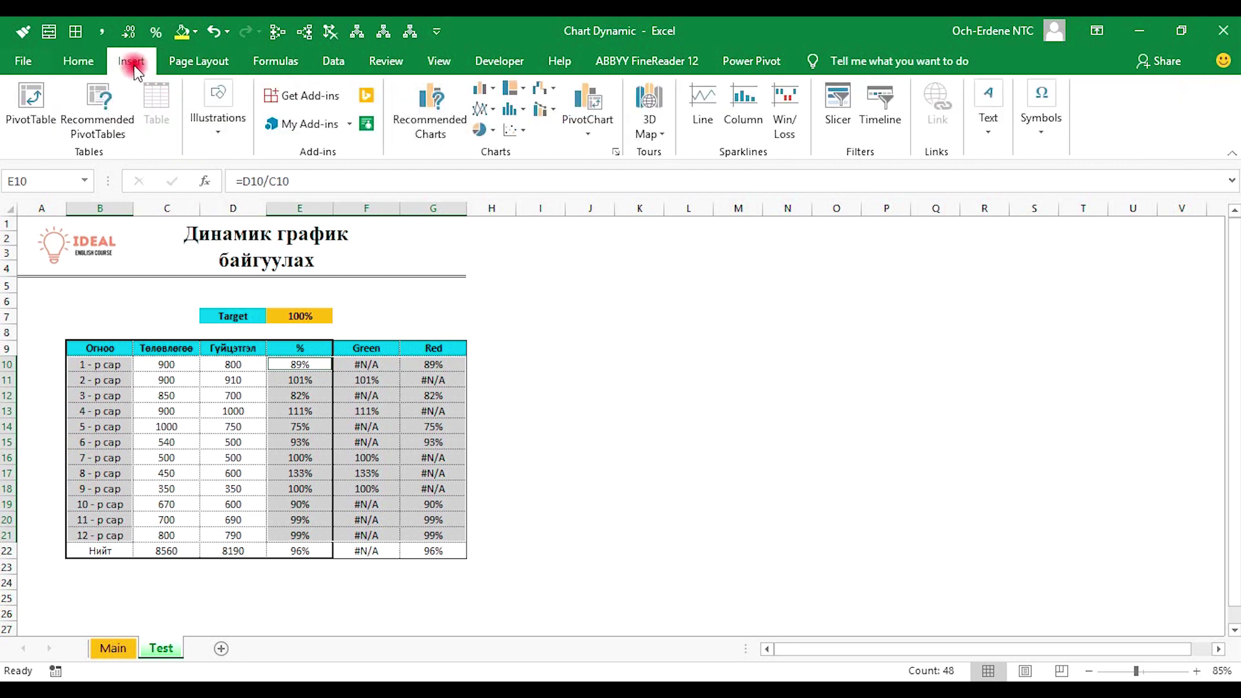
pyautogui.click(492, 115)
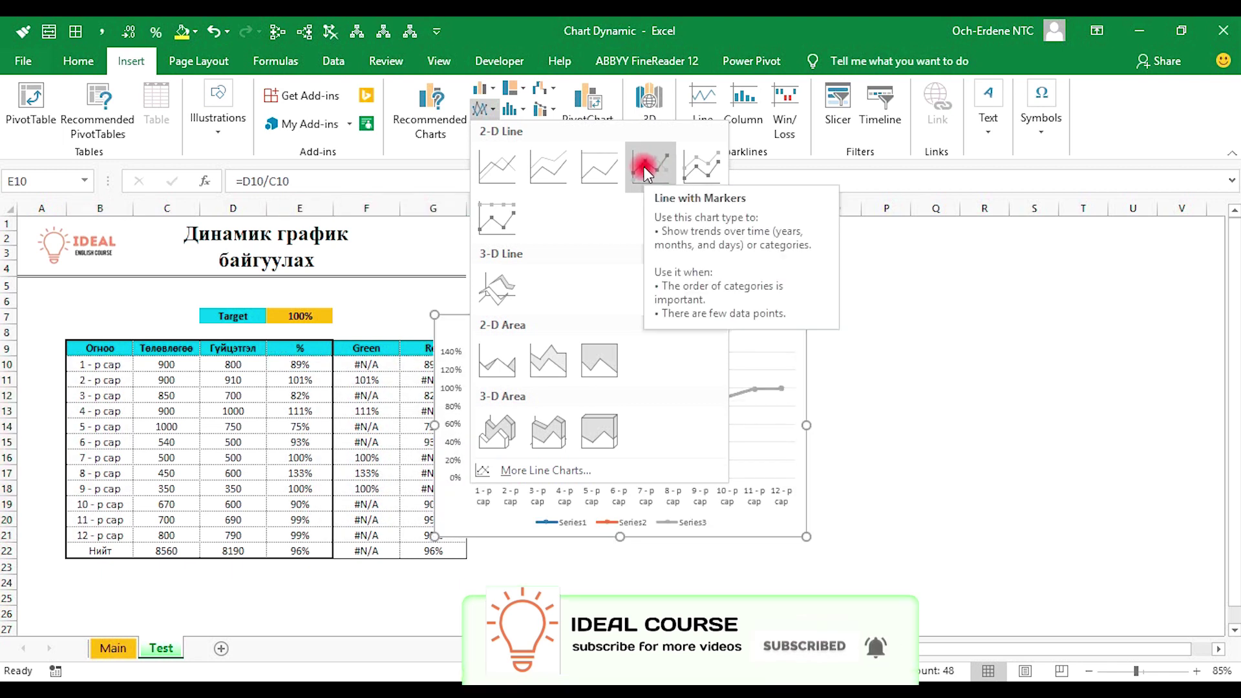
pyautogui.click(644, 170)
pyautogui.moveTo(664, 317); pyautogui.dragTo(746, 267)
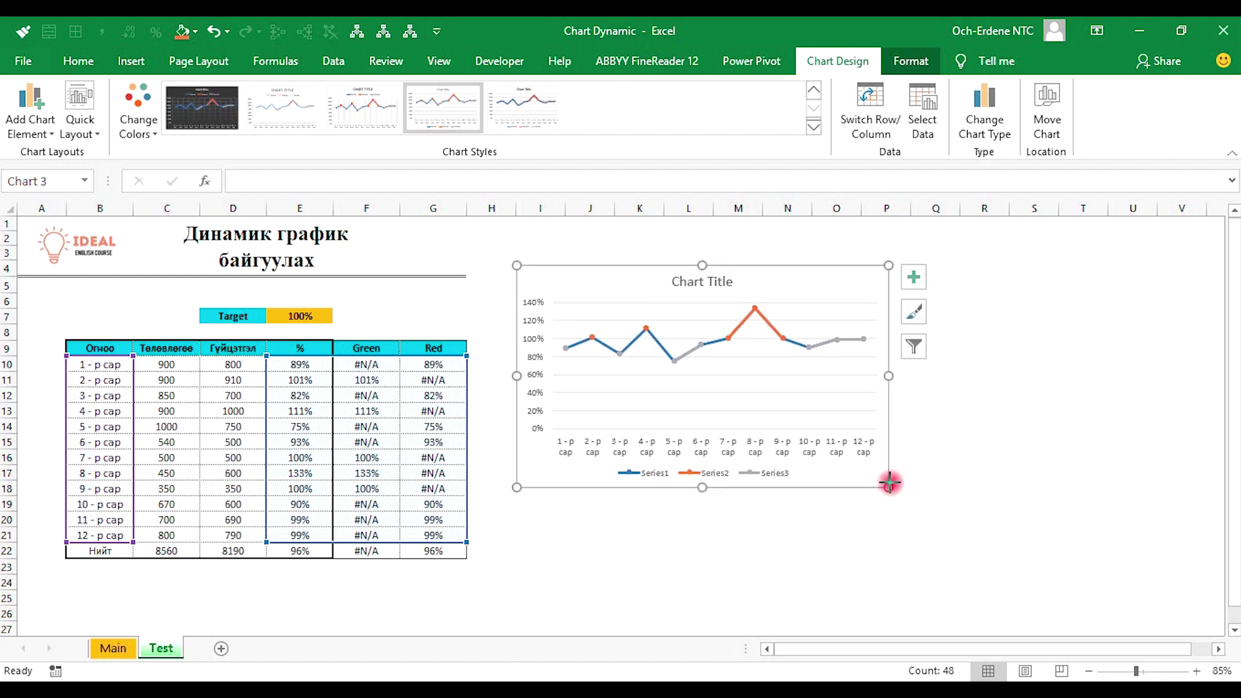
pyautogui.moveTo(890, 482); pyautogui.dragTo(959, 584)
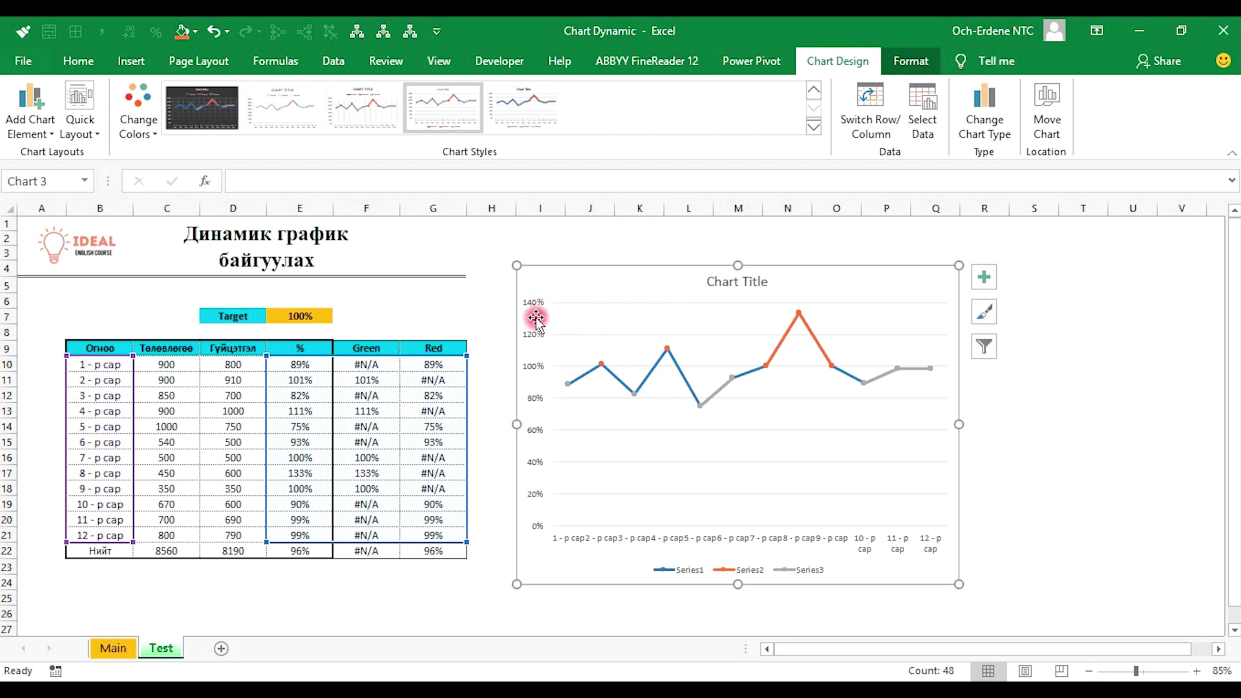
# Set the minimum bound of the chart's vertical axis to 0.6.
pyautogui.click(539, 338)
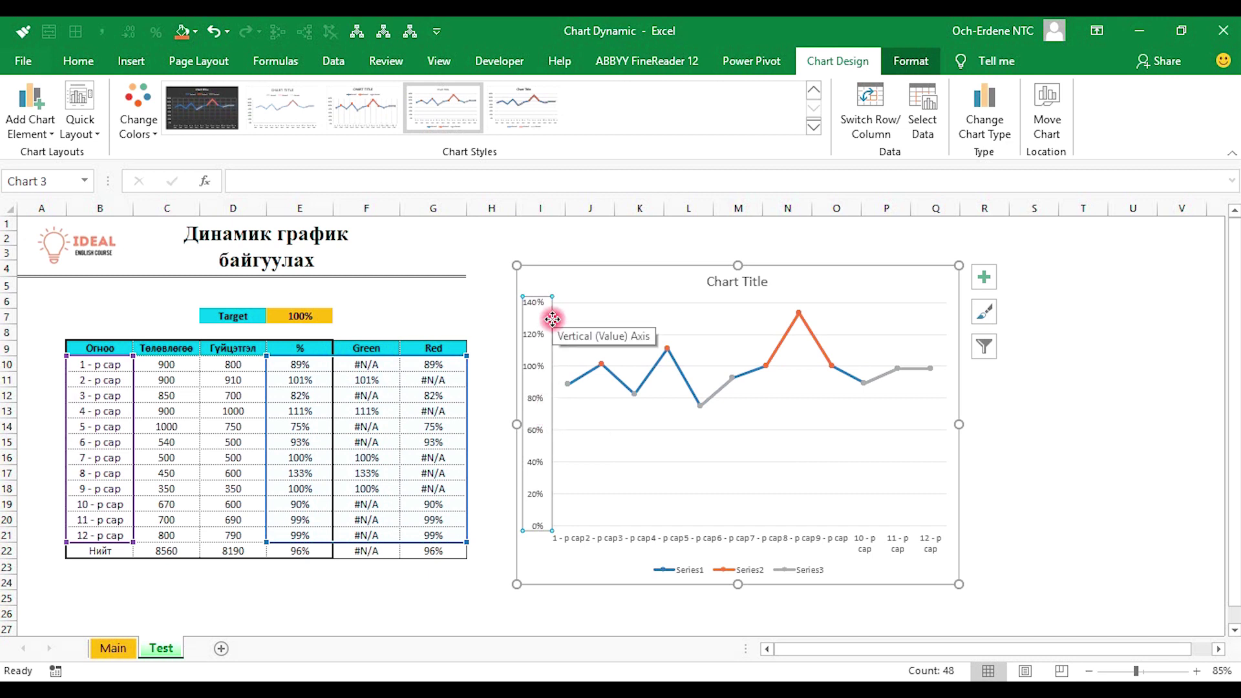
pyautogui.rightClick(541, 402)
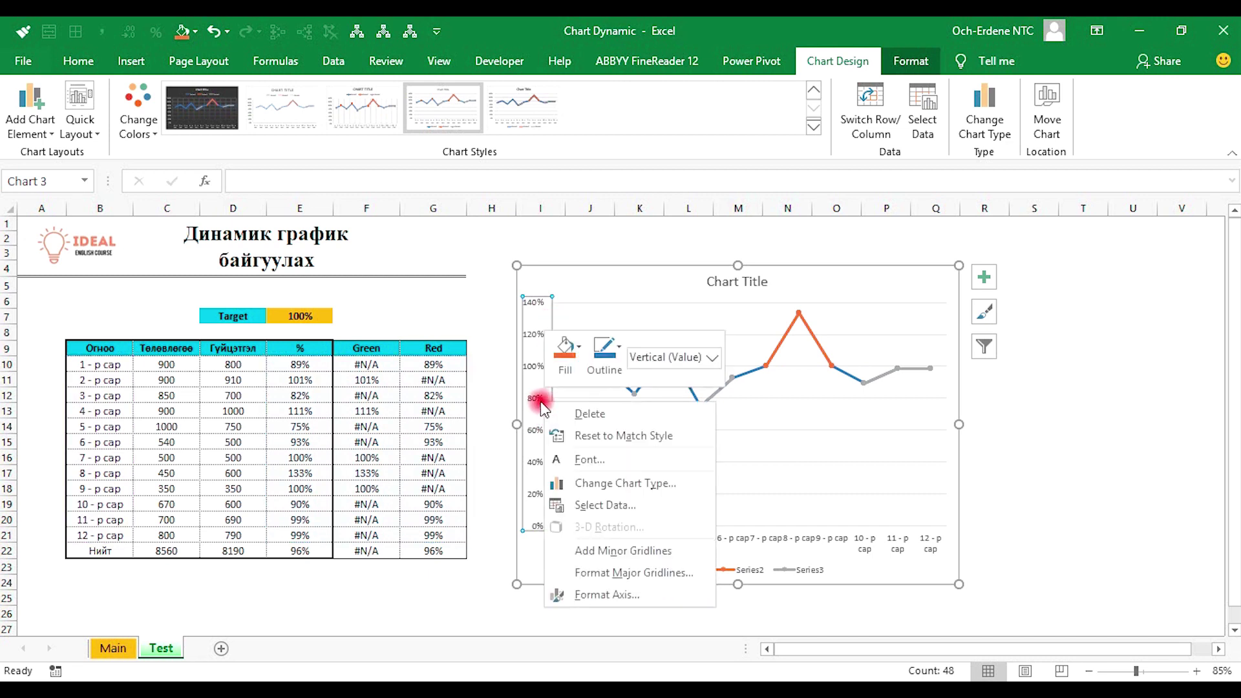
pyautogui.click(610, 596)
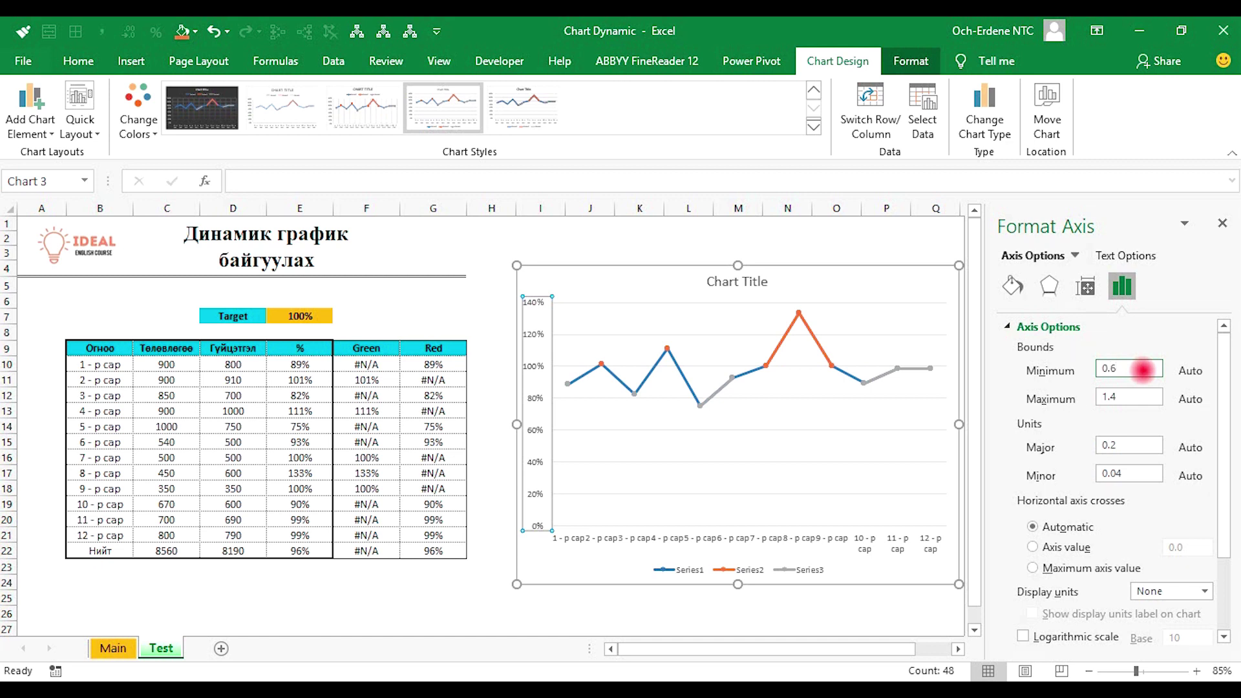
pyautogui.click(1128, 395)
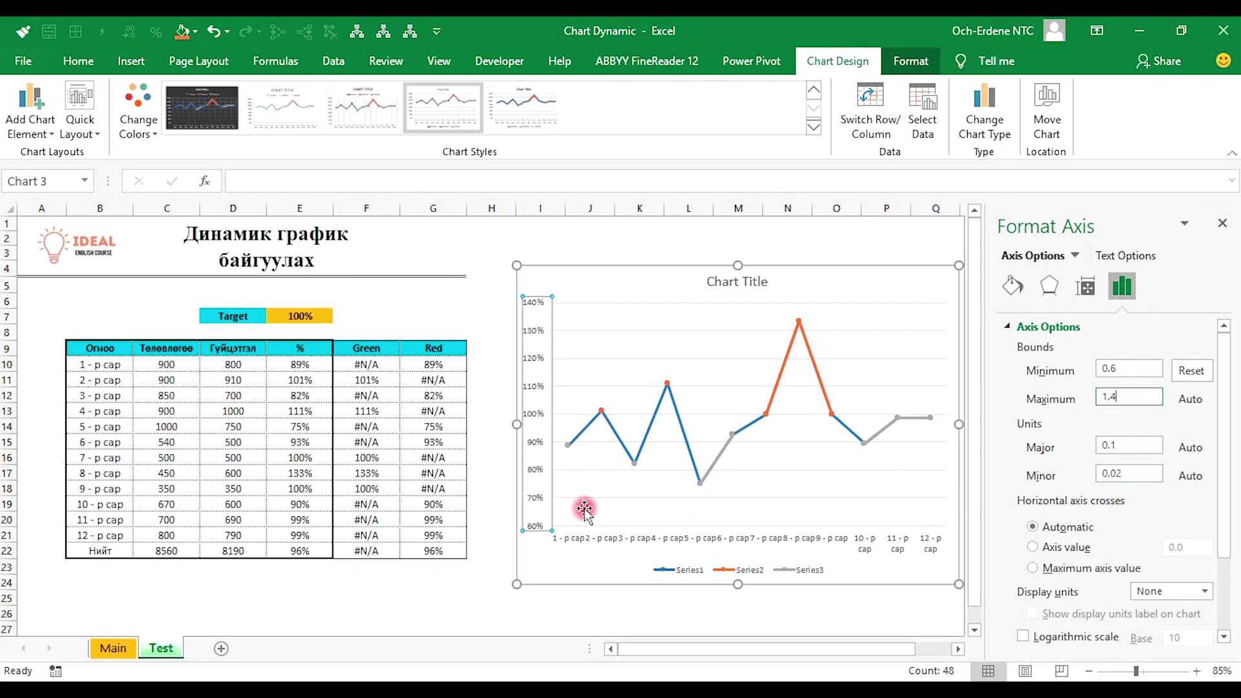
# Raise the vertical axis's minimum bound to 0.65 and close the axis formatting options.
pyautogui.click(1136, 365)
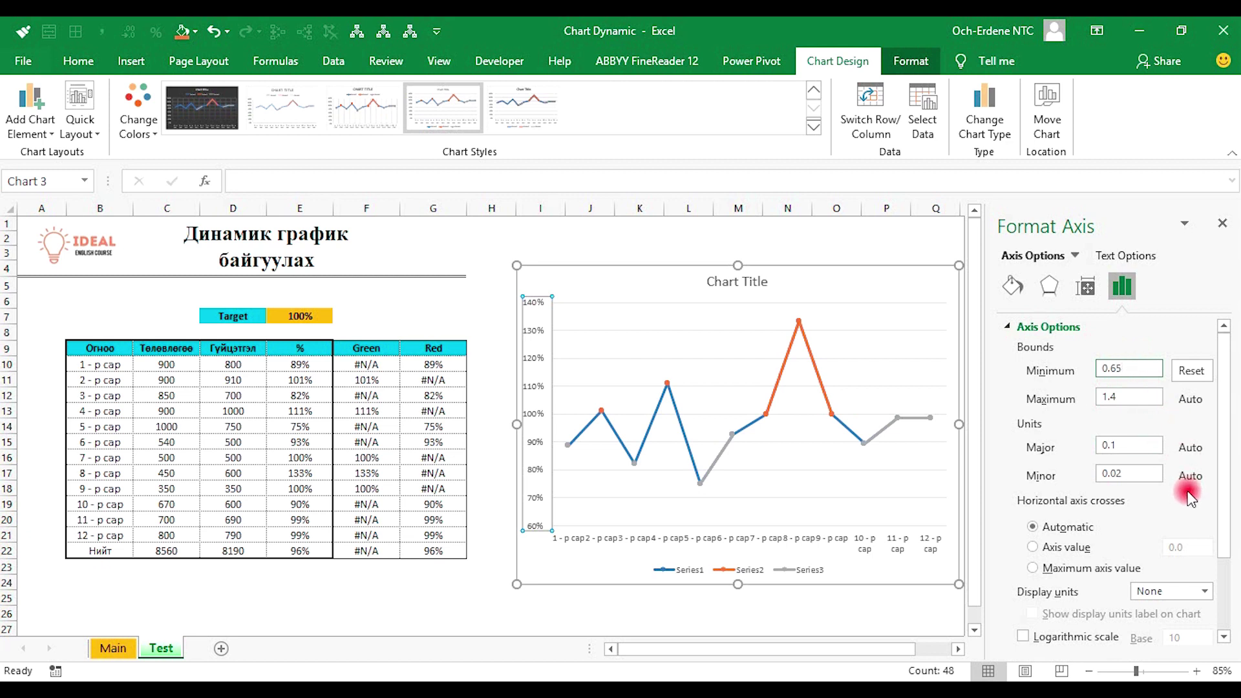
pyautogui.scroll(-3, 1189, 498)
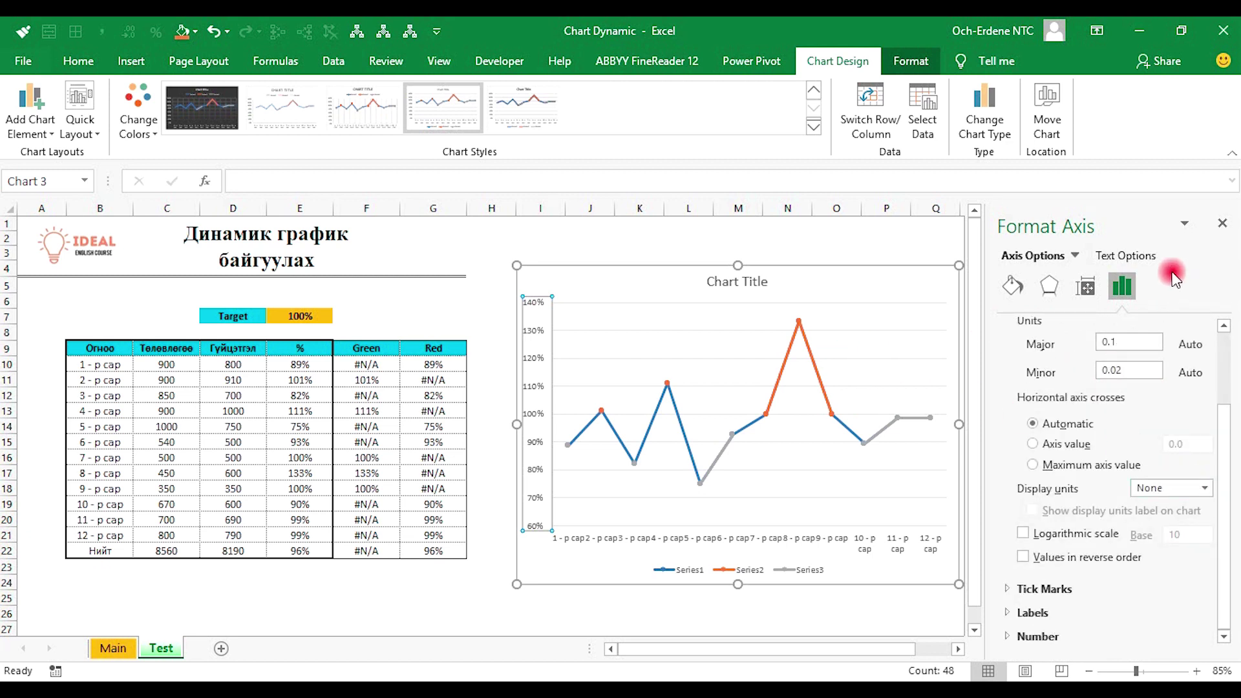
pyautogui.scroll(3, 1125, 439)
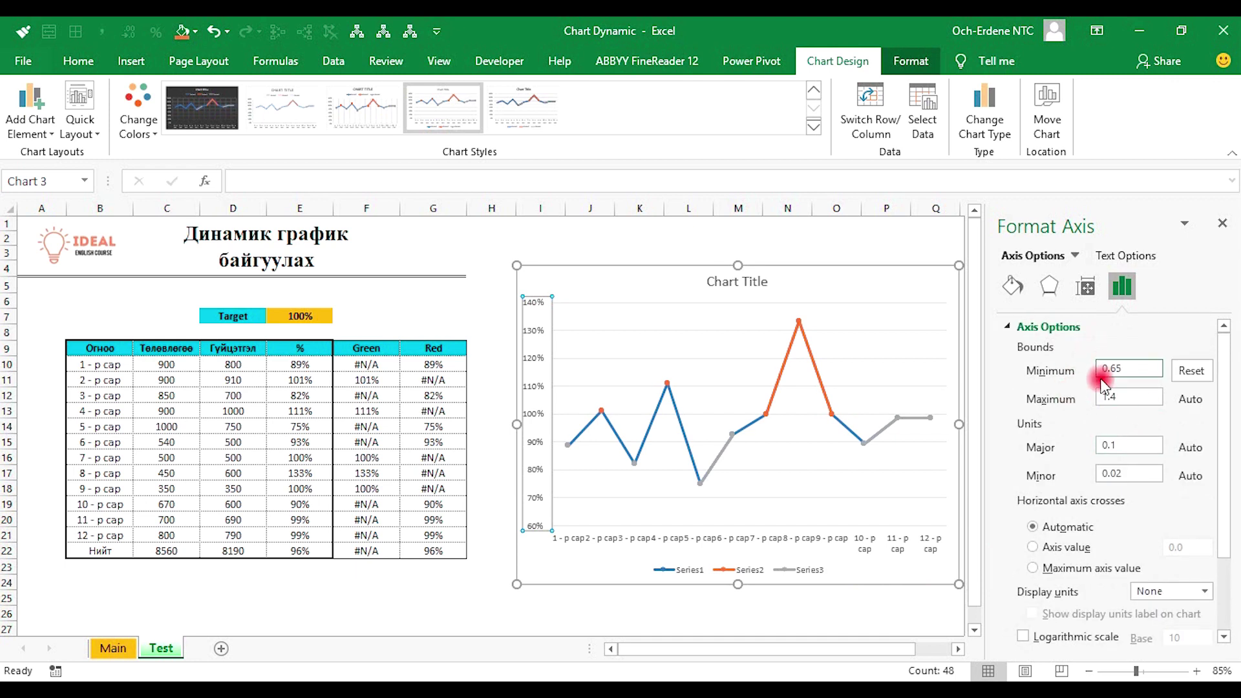
pyautogui.press('Tab')
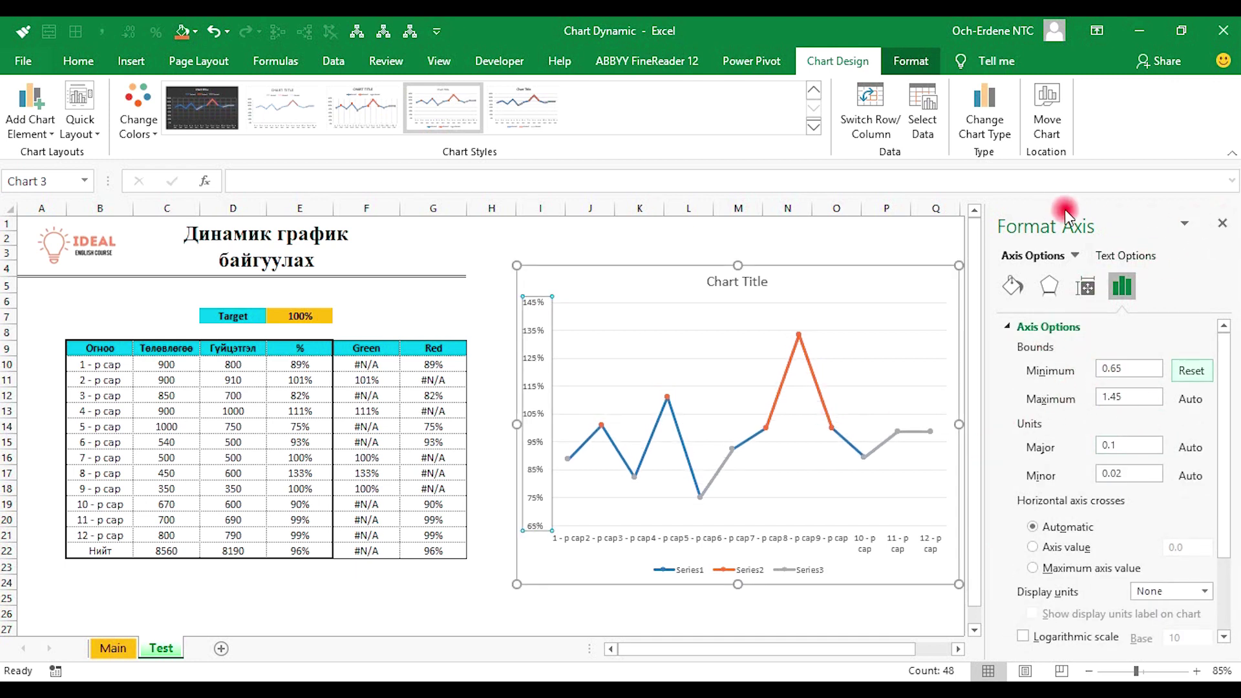
pyautogui.click(1222, 225)
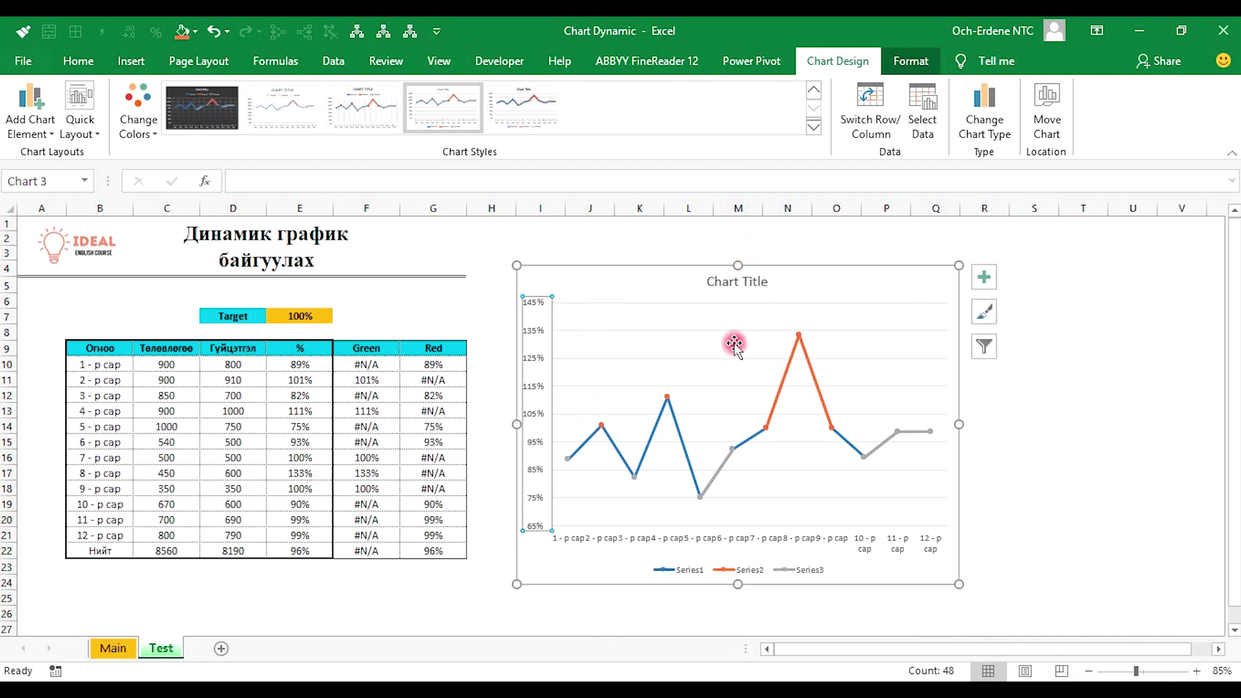
pyautogui.click(568, 459)
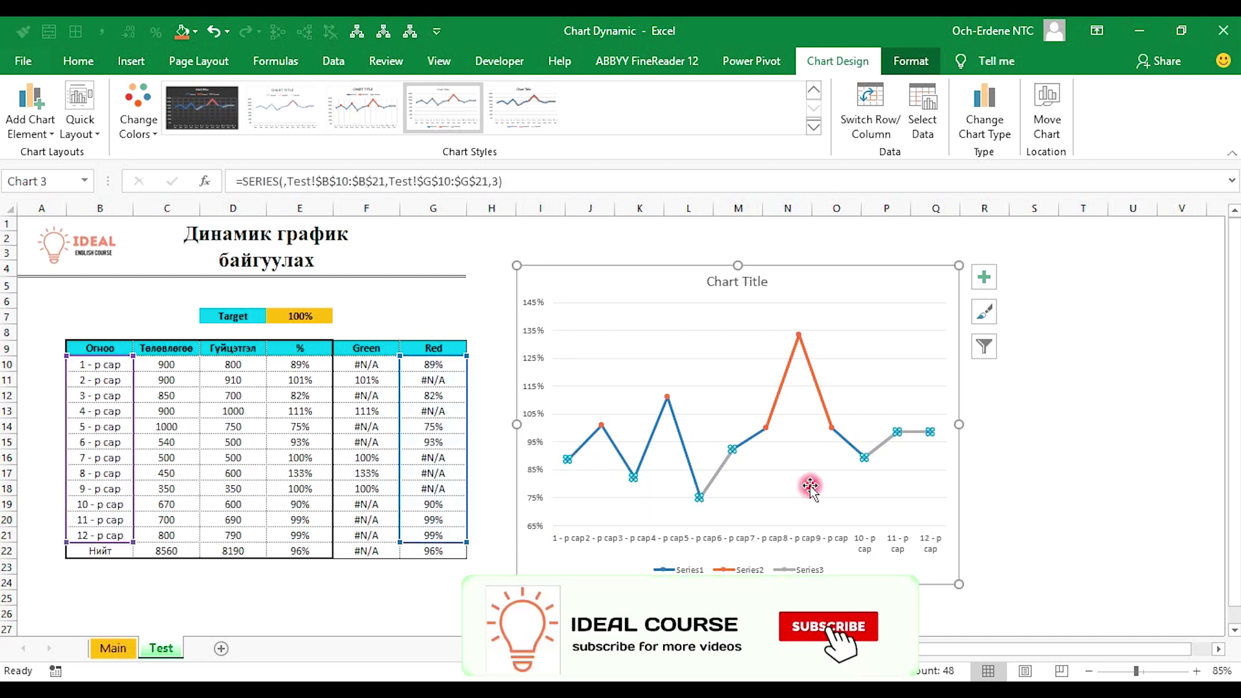
pyautogui.rightClick(566, 462)
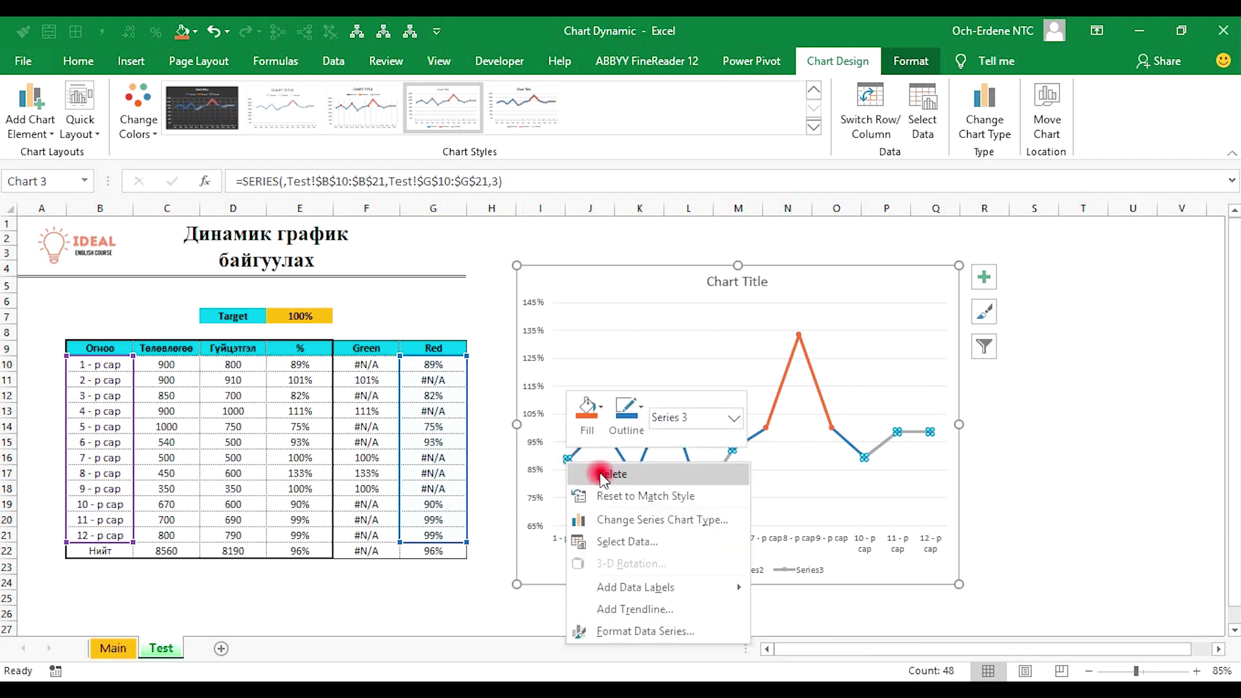
pyautogui.press('Escape')
pyautogui.click(1118, 472)
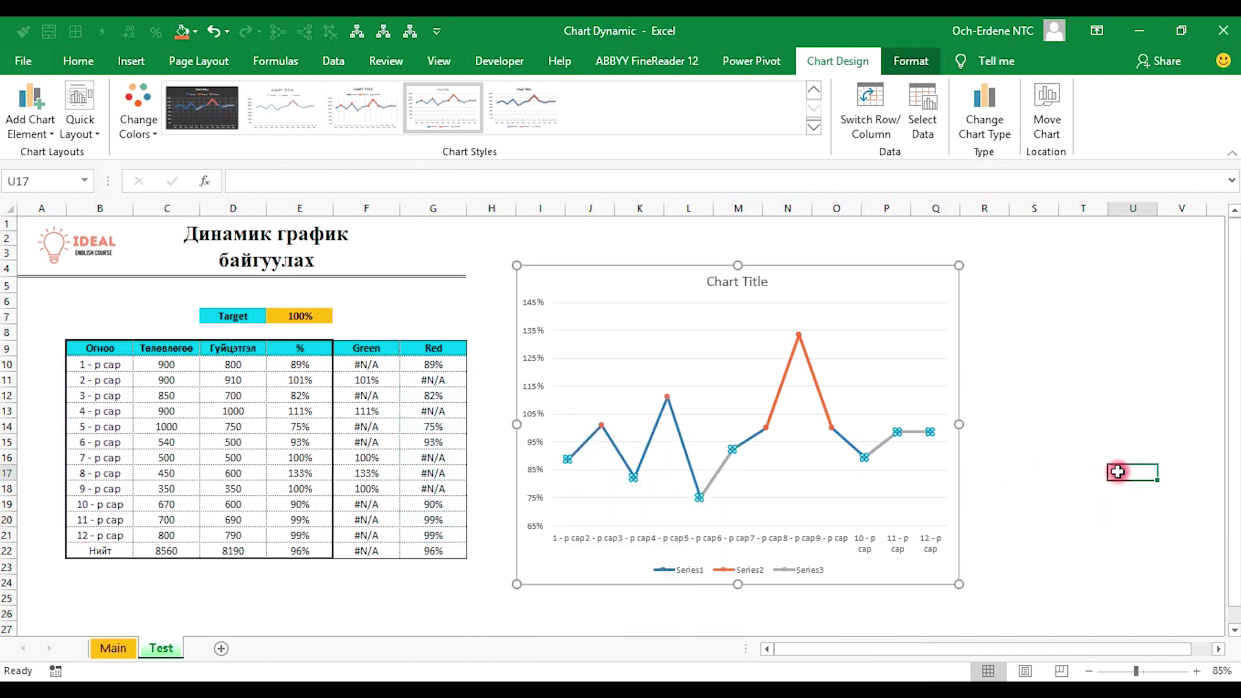
# Set the Red series' (Series 3) markers to the built-in circle type with size 8.
pyautogui.moveTo(700, 495)
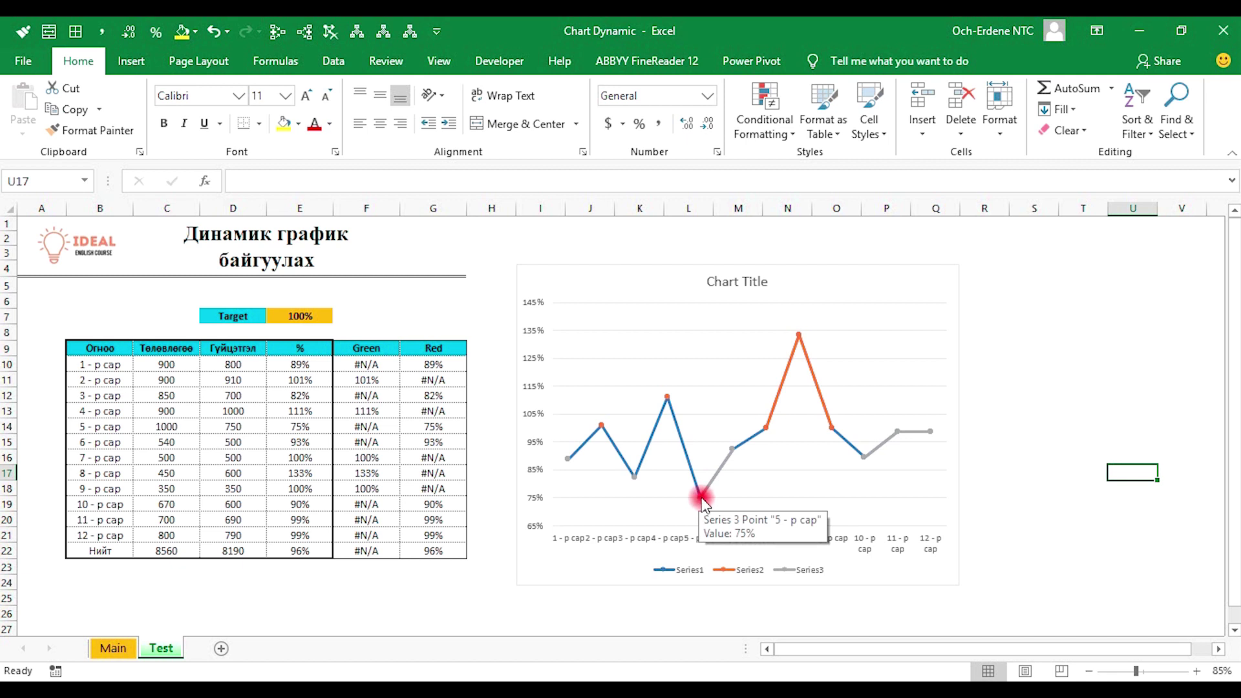
pyautogui.click(701, 498)
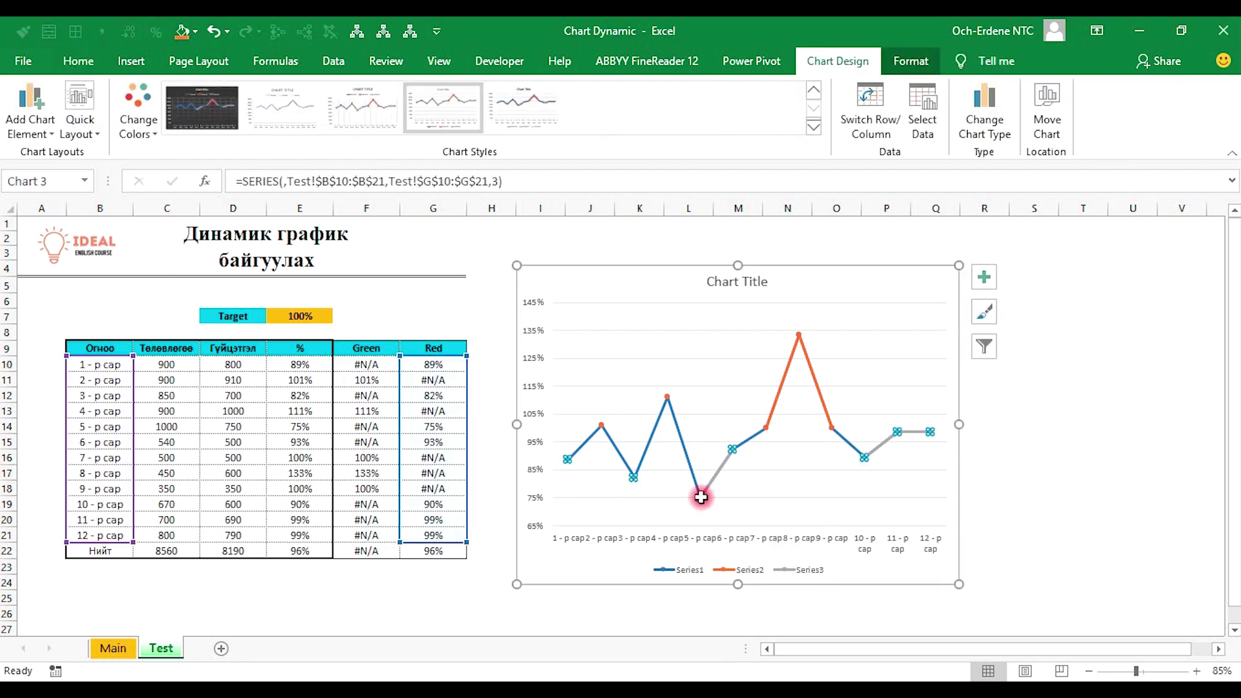
pyautogui.rightClick(701, 498)
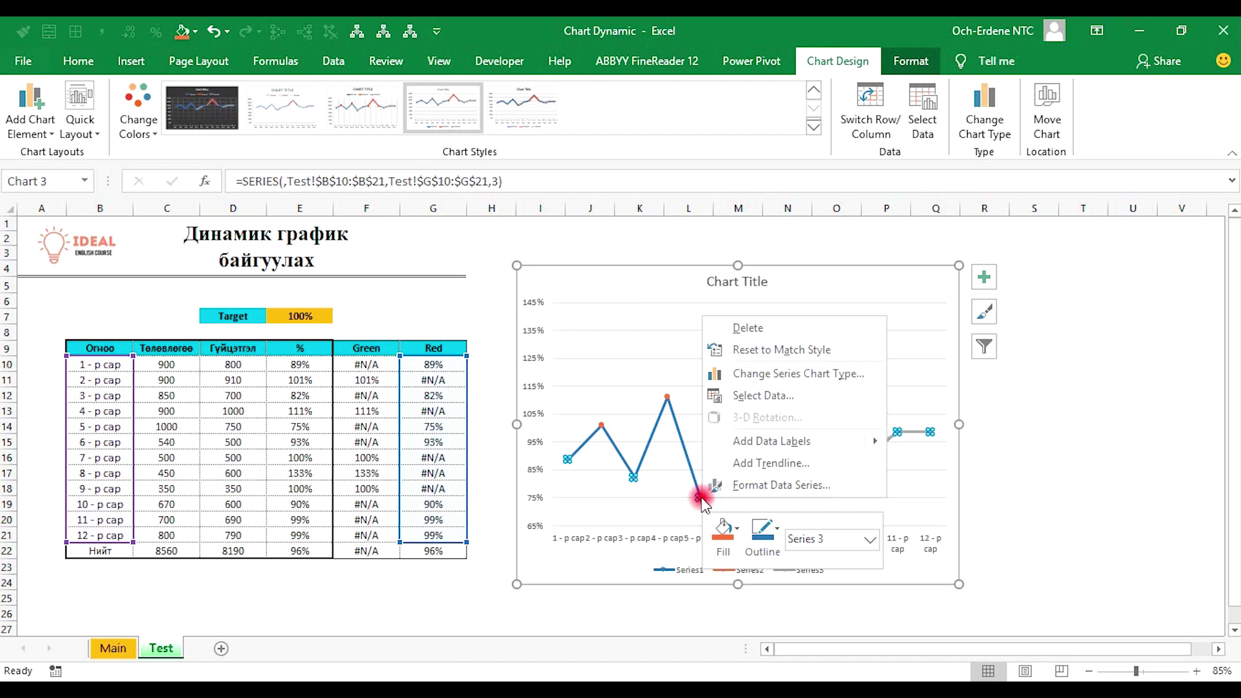
pyautogui.click(749, 486)
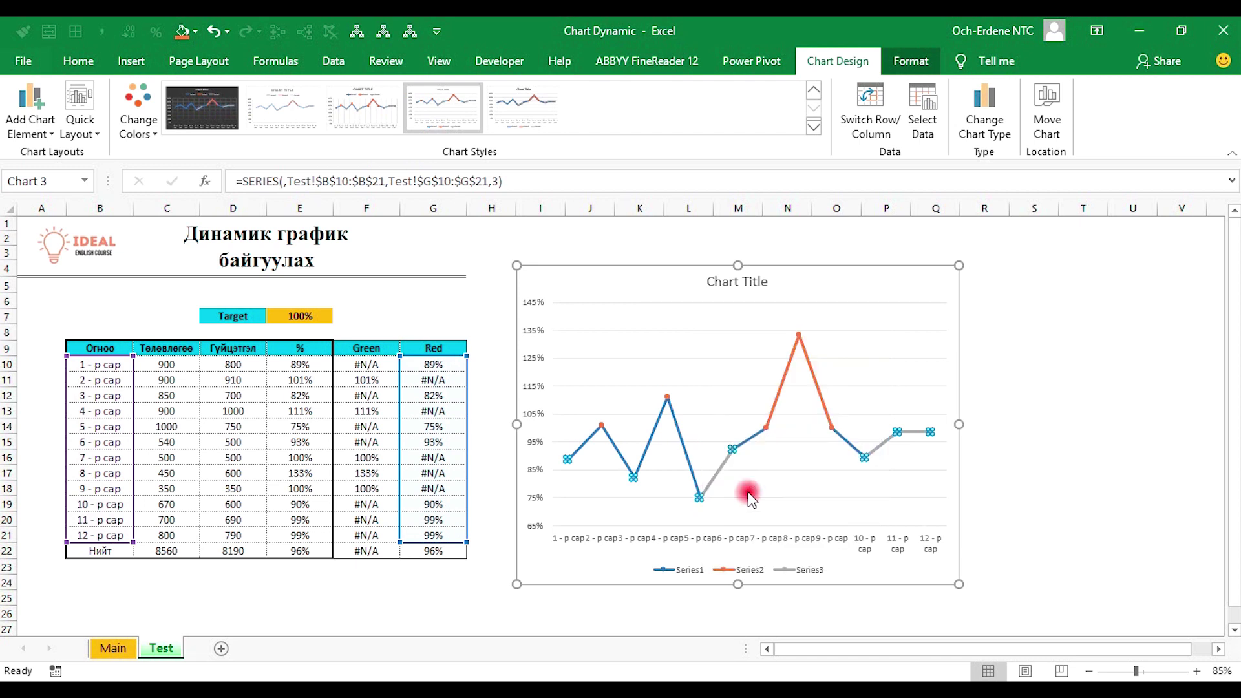
pyautogui.click(1013, 291)
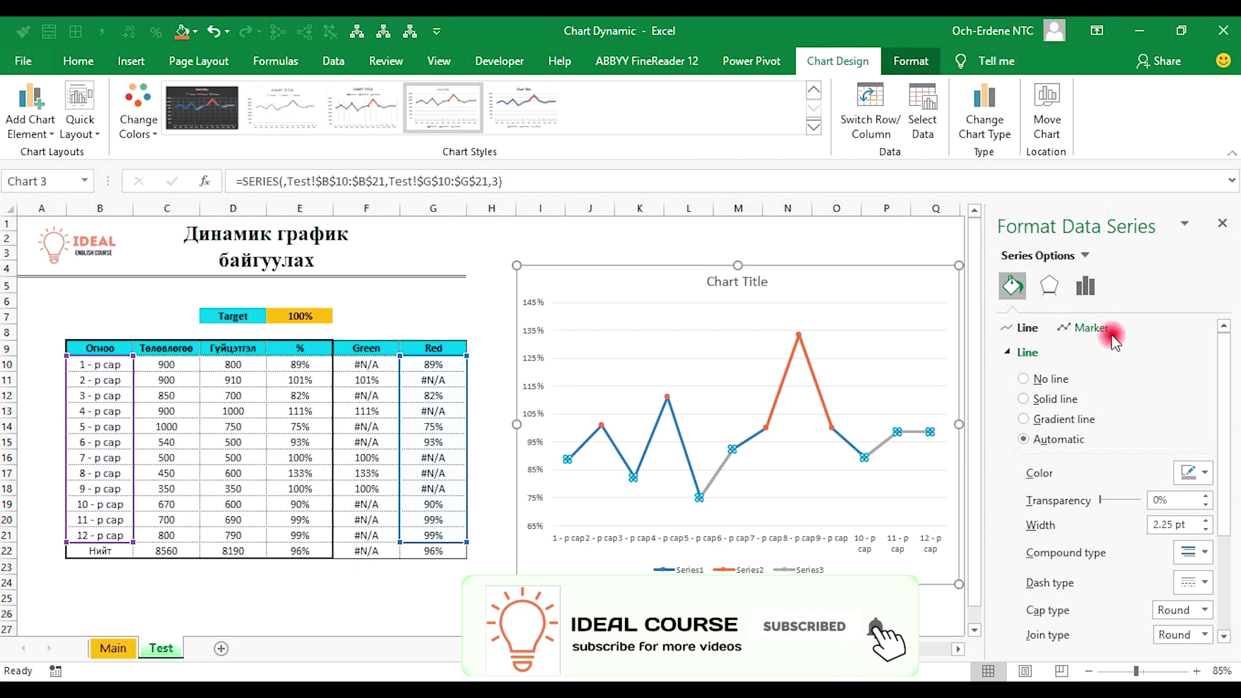
pyautogui.click(1092, 328)
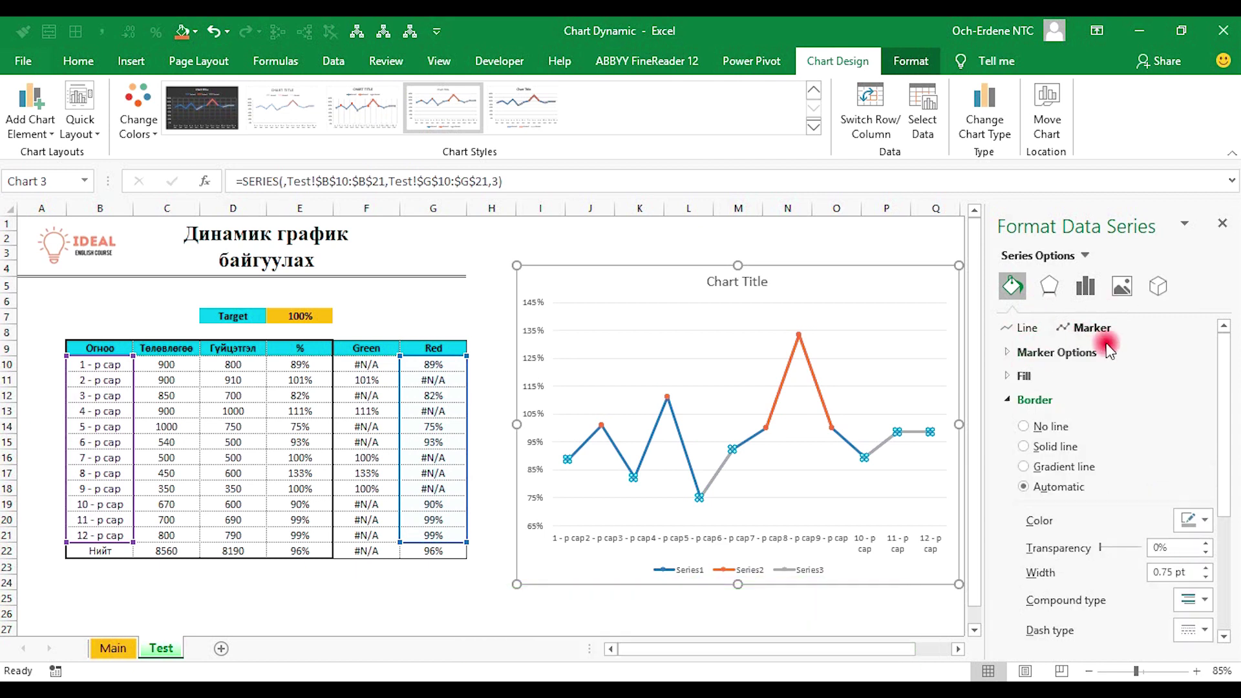
pyautogui.click(1012, 355)
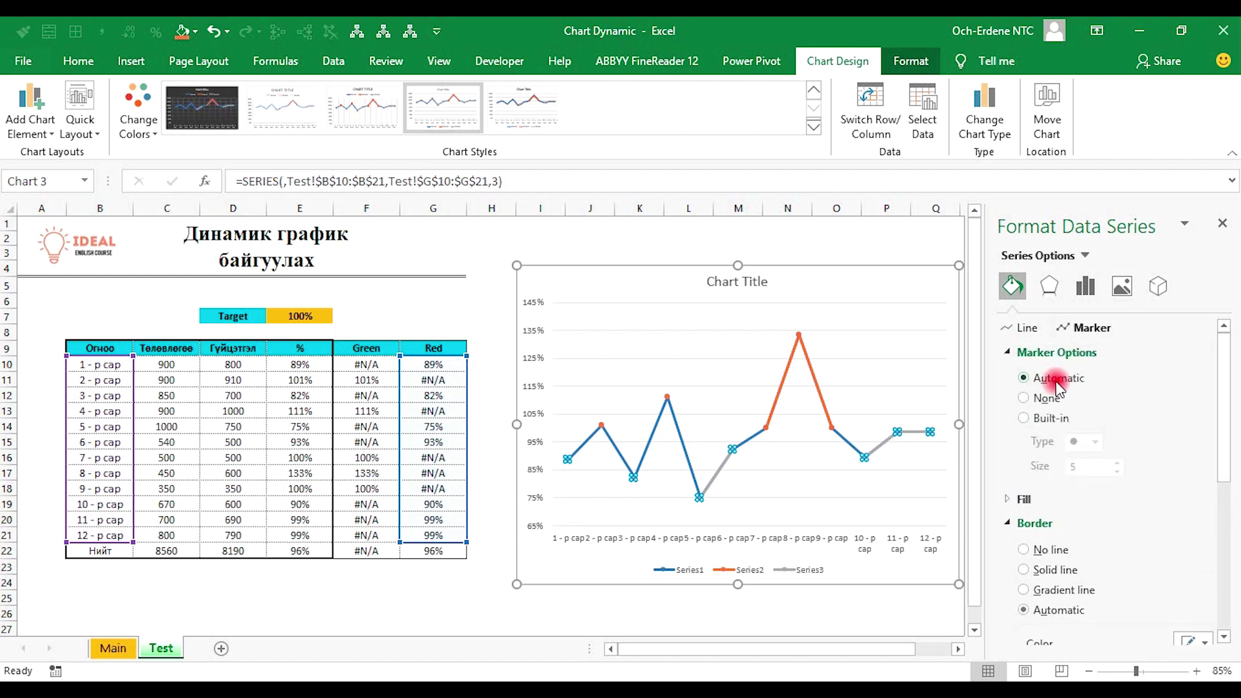
pyautogui.click(1026, 419)
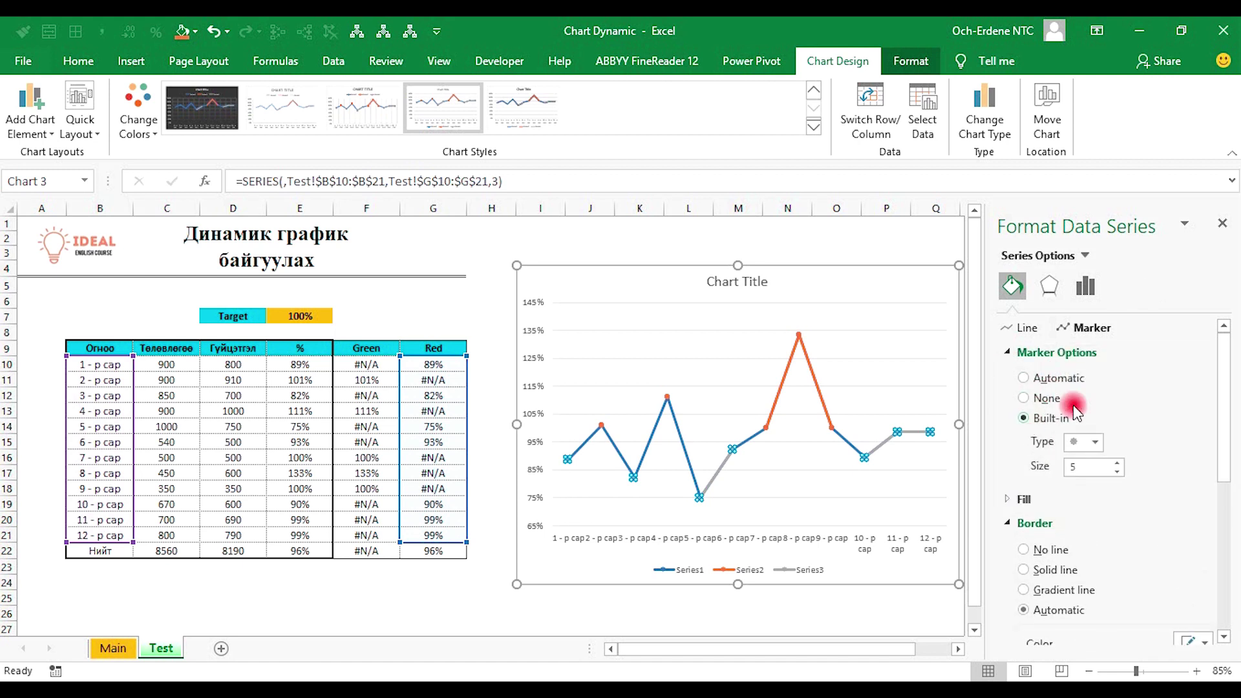
pyautogui.click(1093, 443)
pyautogui.click(1078, 580)
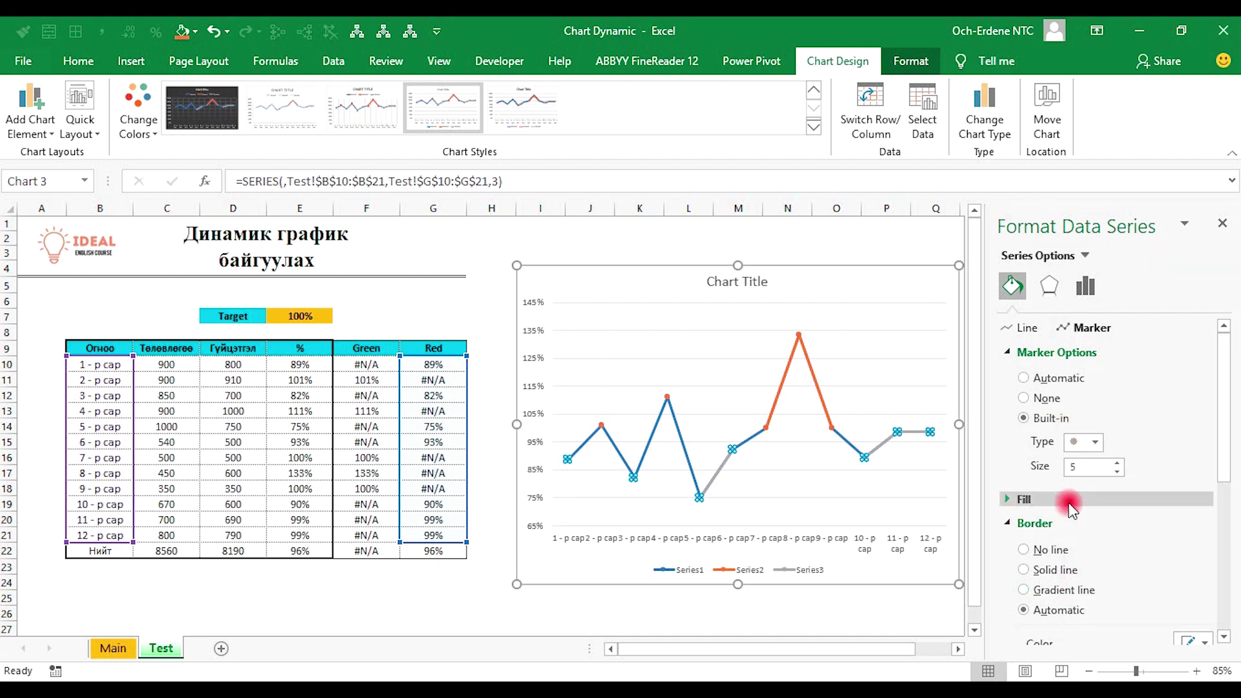
pyautogui.click(1100, 467)
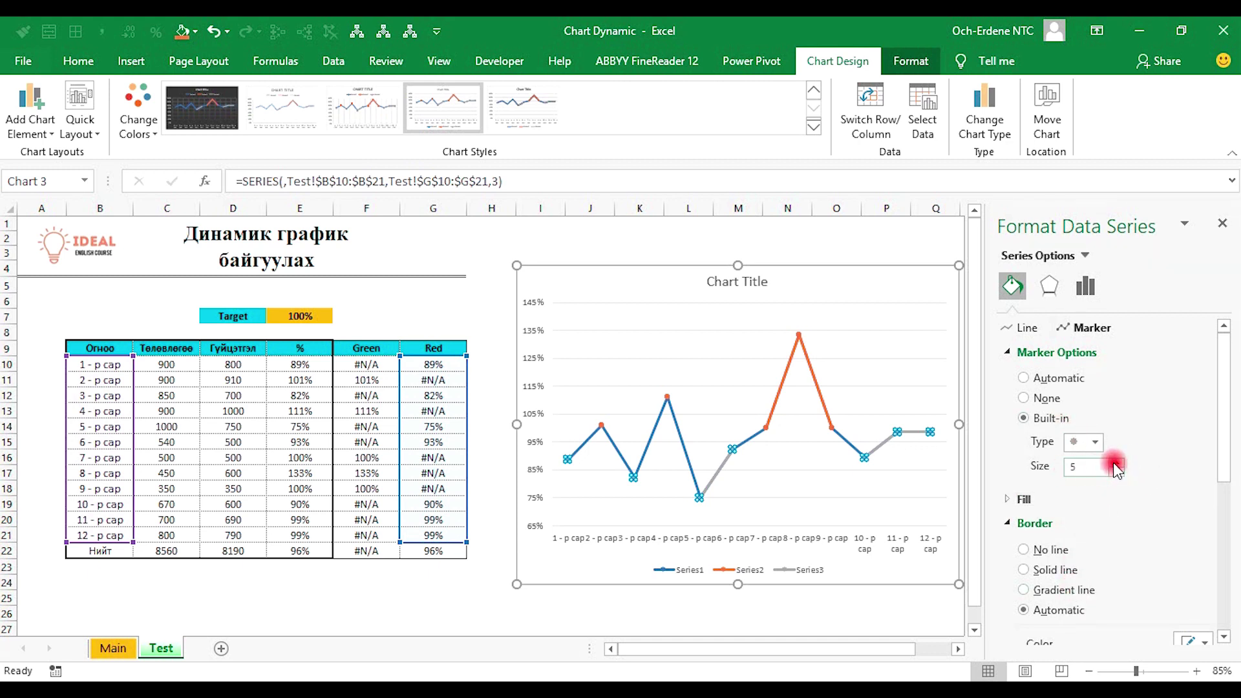
# Fill the Series 3 markers with solid red.
pyautogui.scroll(-2, 1112, 464)
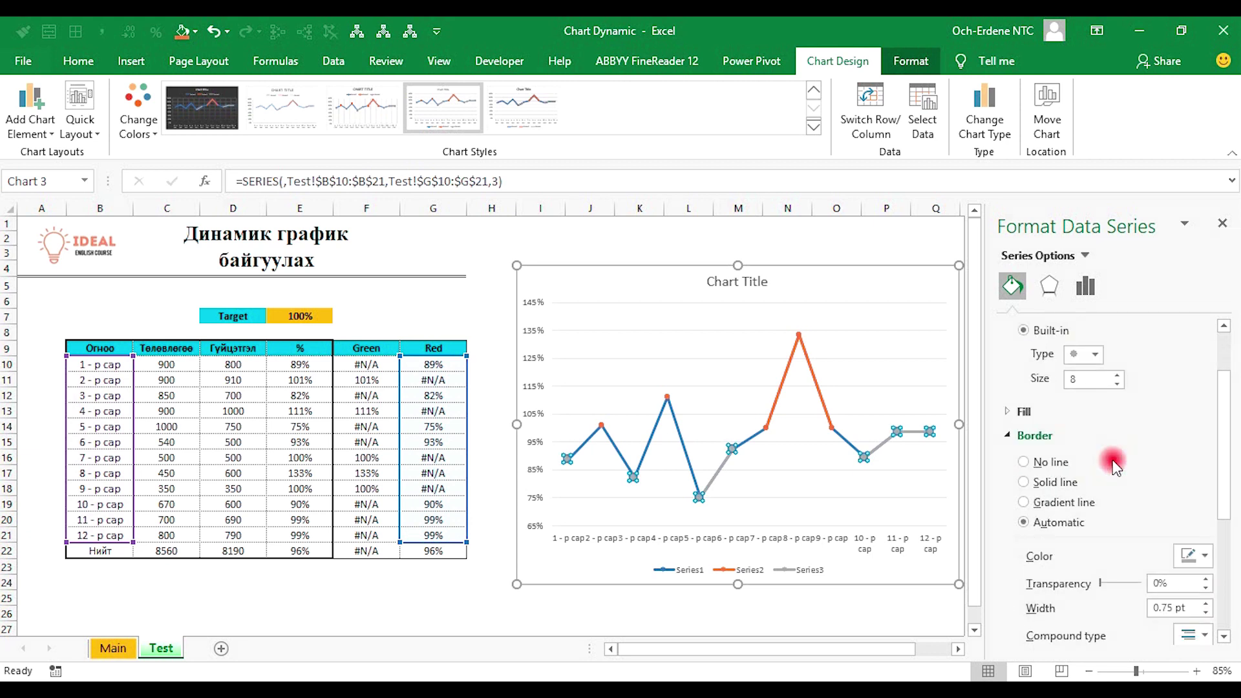
pyautogui.click(1008, 417)
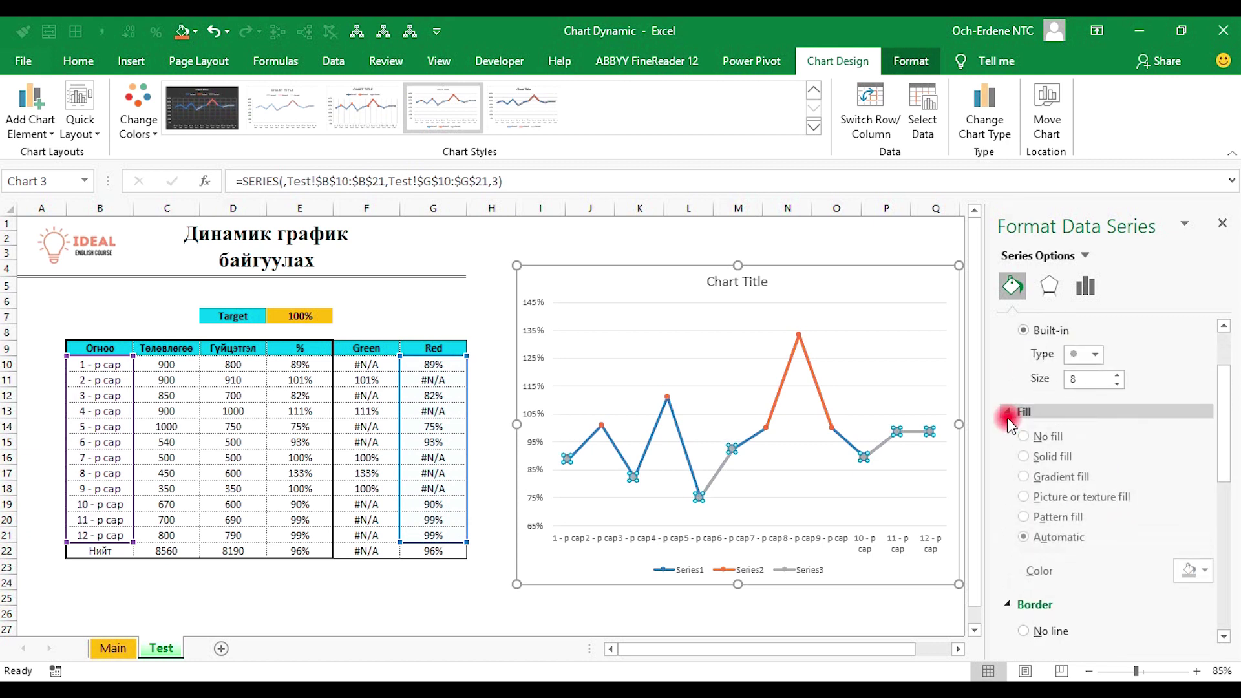
pyautogui.click(1193, 572)
pyautogui.click(1109, 532)
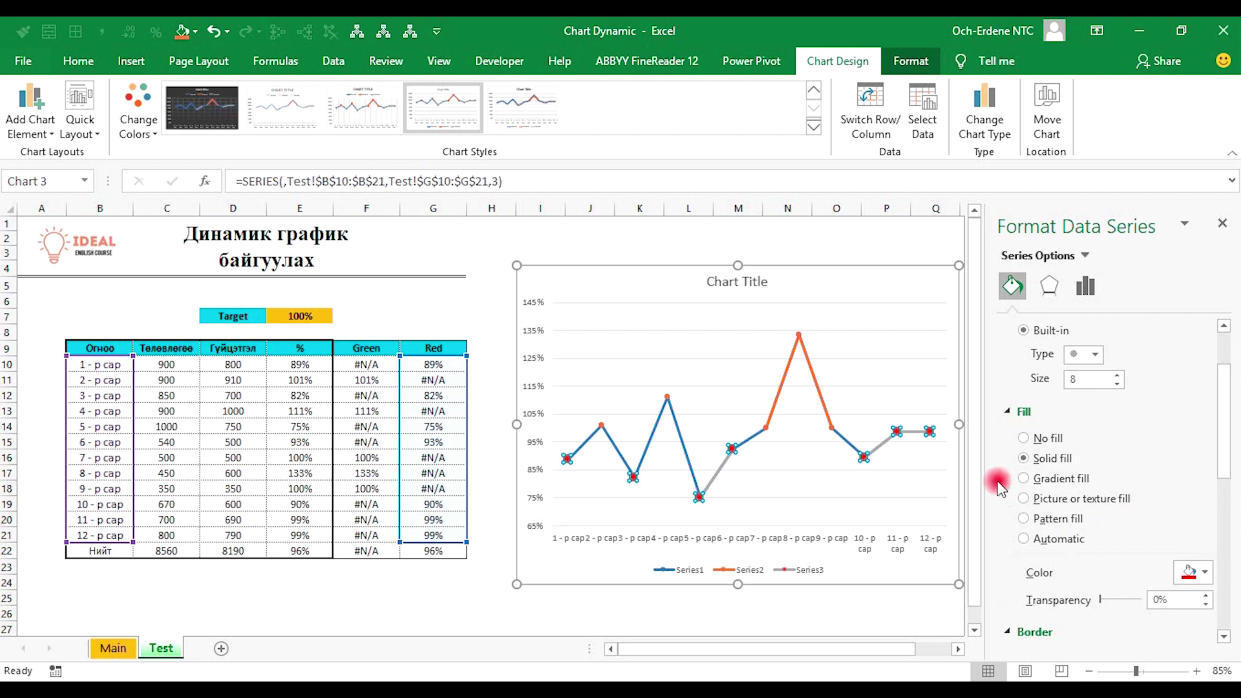
# Give the Series 3 markers a solid red border with a width of 3 pt.
pyautogui.scroll(-5, 1038, 478)
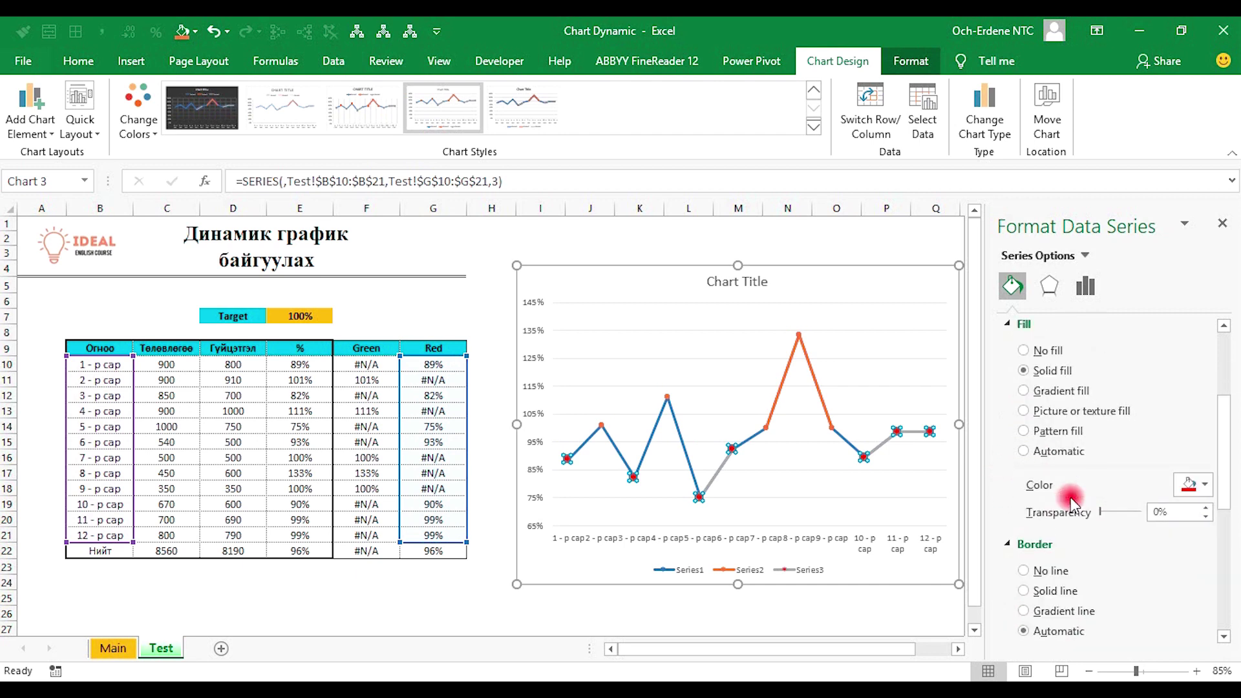
pyautogui.scroll(-2, 1099, 453)
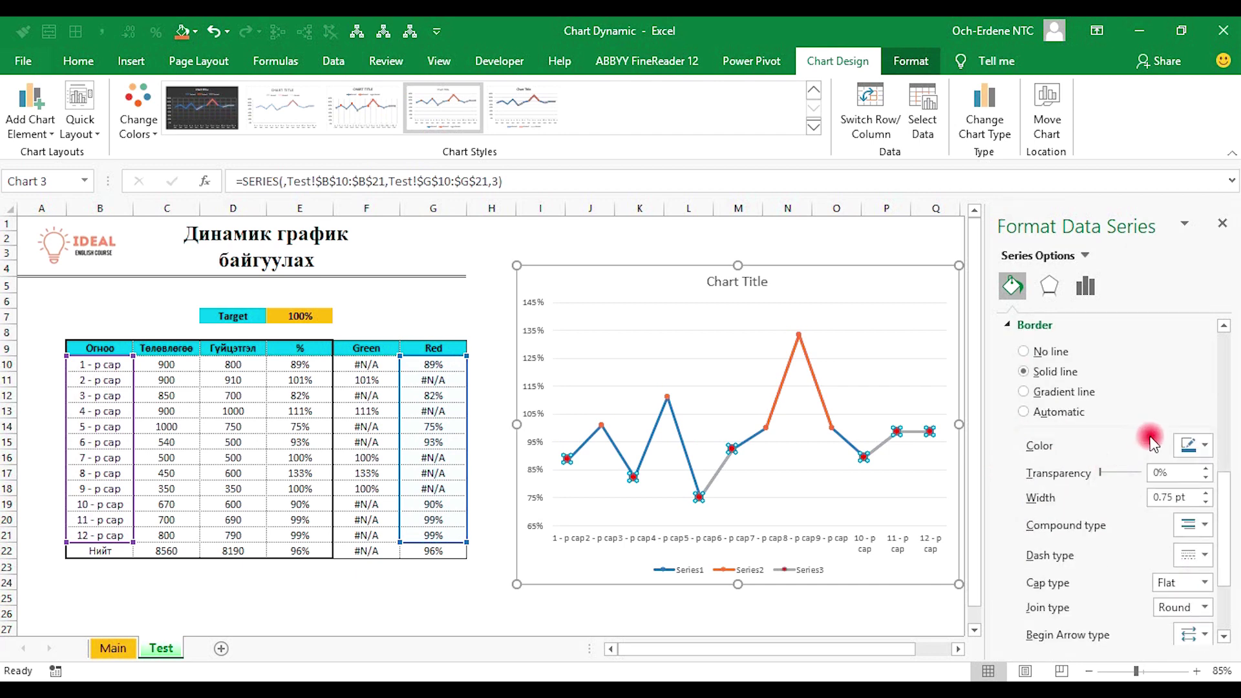
pyautogui.click(1192, 444)
pyautogui.click(1094, 624)
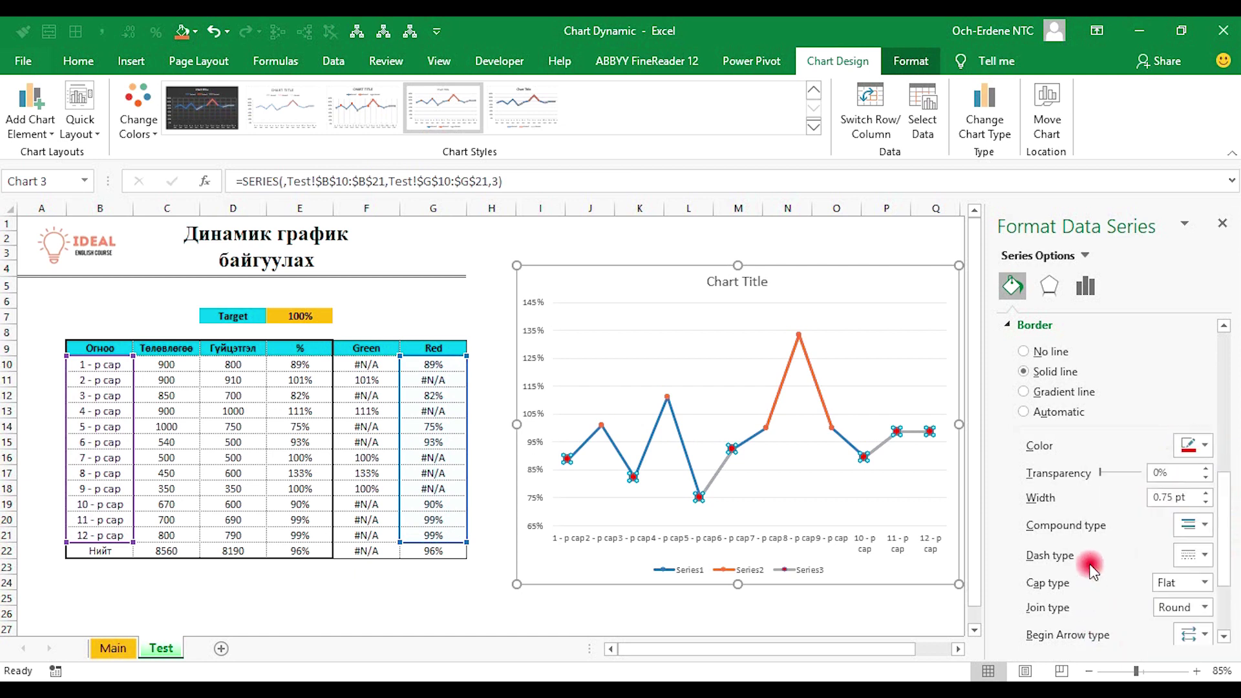
pyautogui.click(1204, 493)
pyautogui.click(1204, 492)
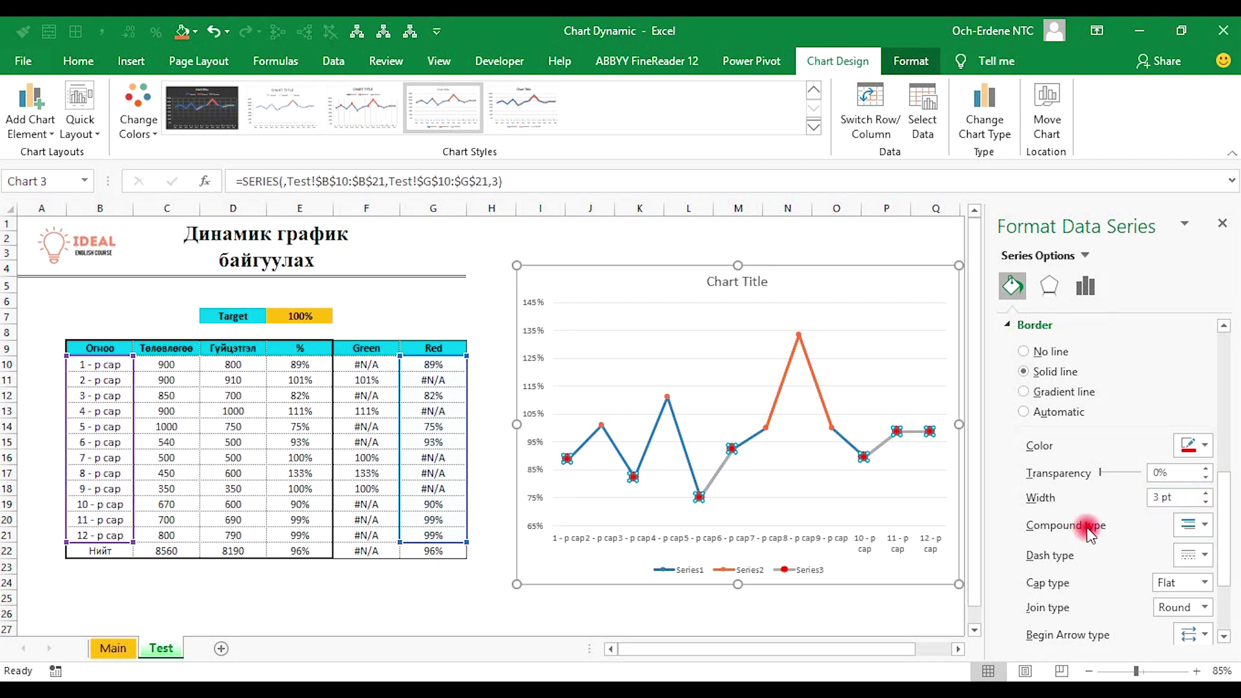
# Set the compound type of the Series 3 marker border to Double.
pyautogui.click(1192, 526)
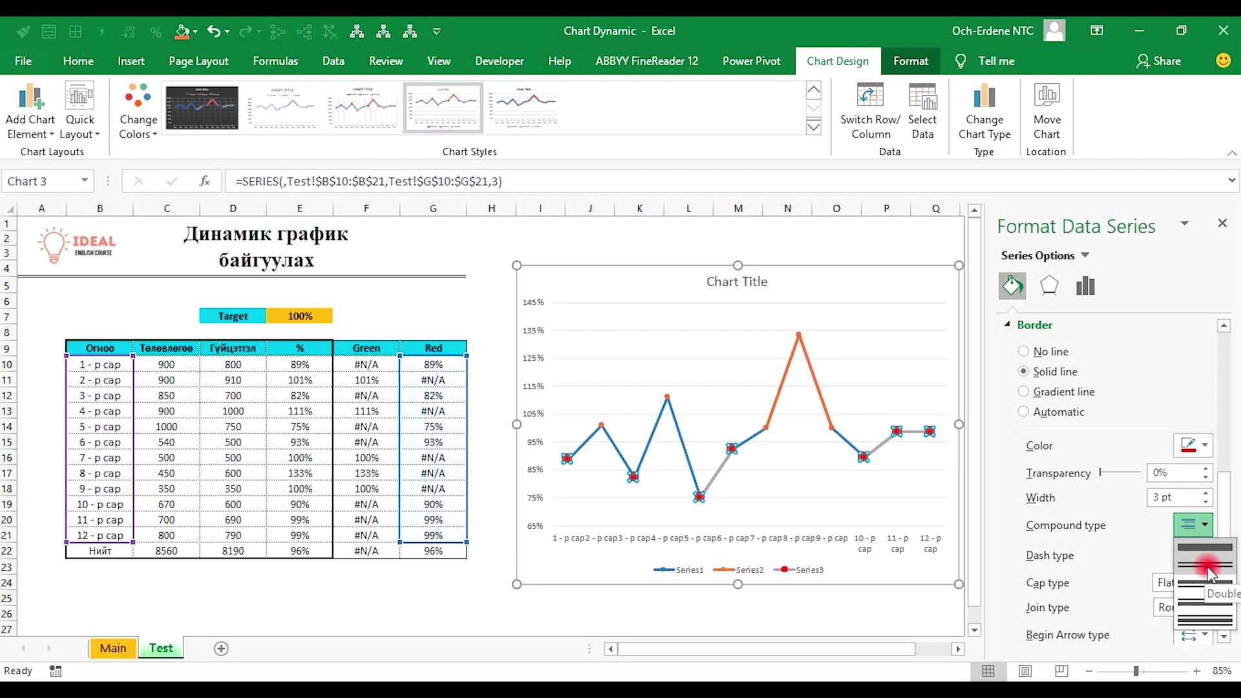
pyautogui.click(1208, 569)
pyautogui.click(1191, 525)
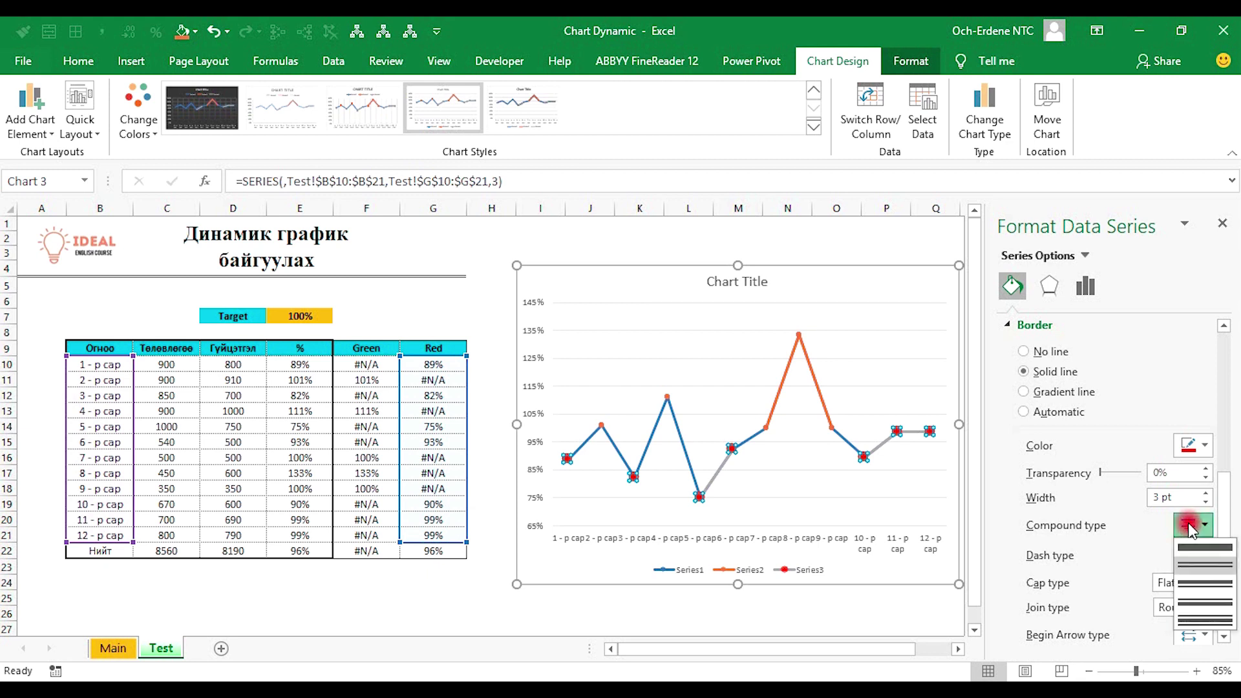
pyautogui.click(1196, 564)
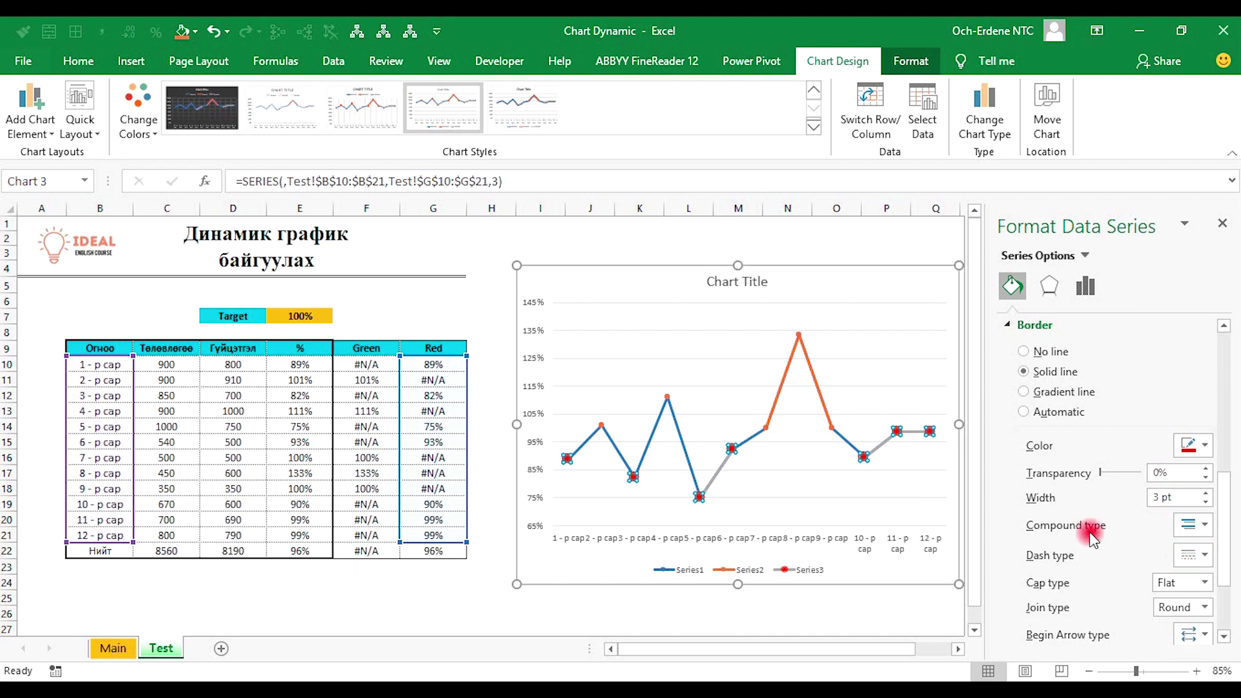
# Set the Green series' (Series 2) markers to the built-in circle type with size 8.
pyautogui.scroll(-2, 1083, 589)
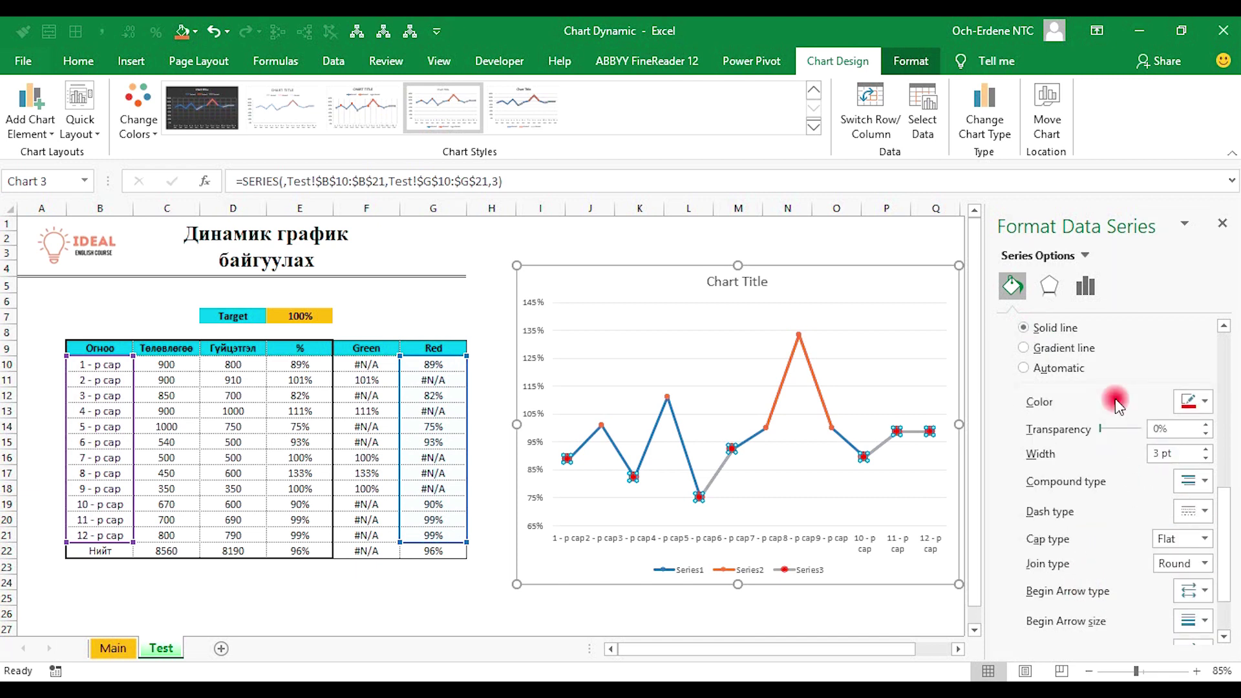
pyautogui.scroll(5, 1109, 408)
pyautogui.scroll(5, 1054, 419)
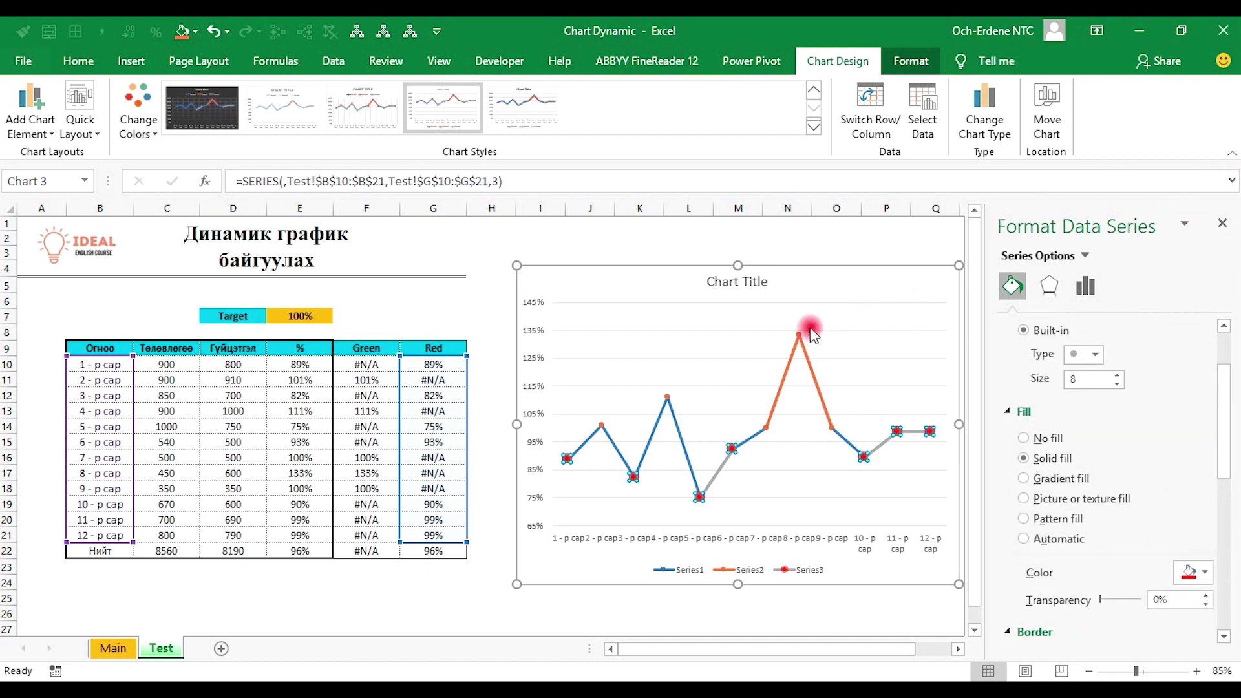
pyautogui.scroll(2, 1061, 420)
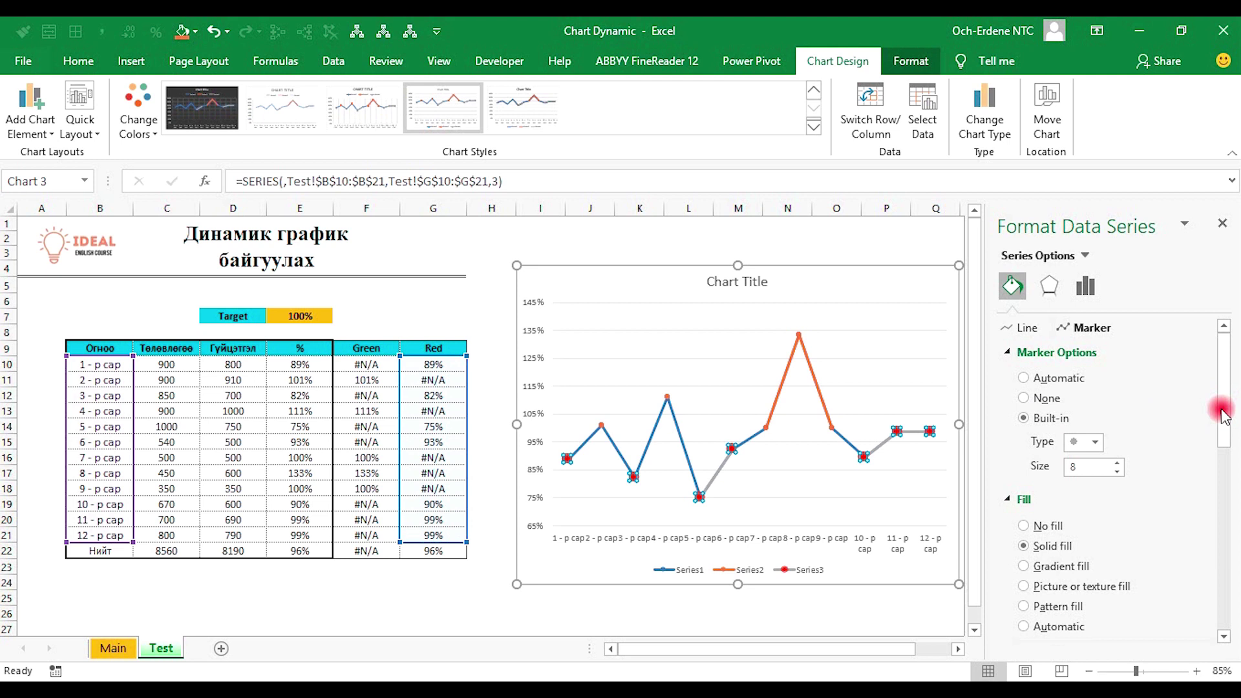
pyautogui.click(799, 338)
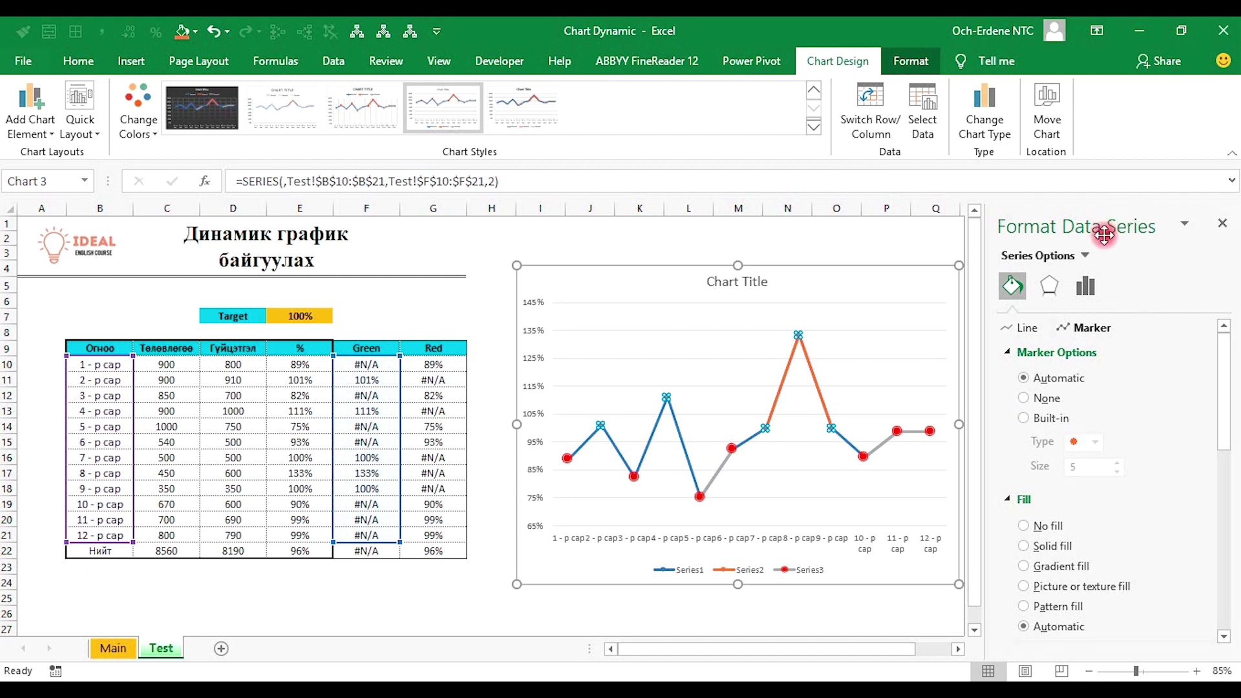
pyautogui.click(1051, 420)
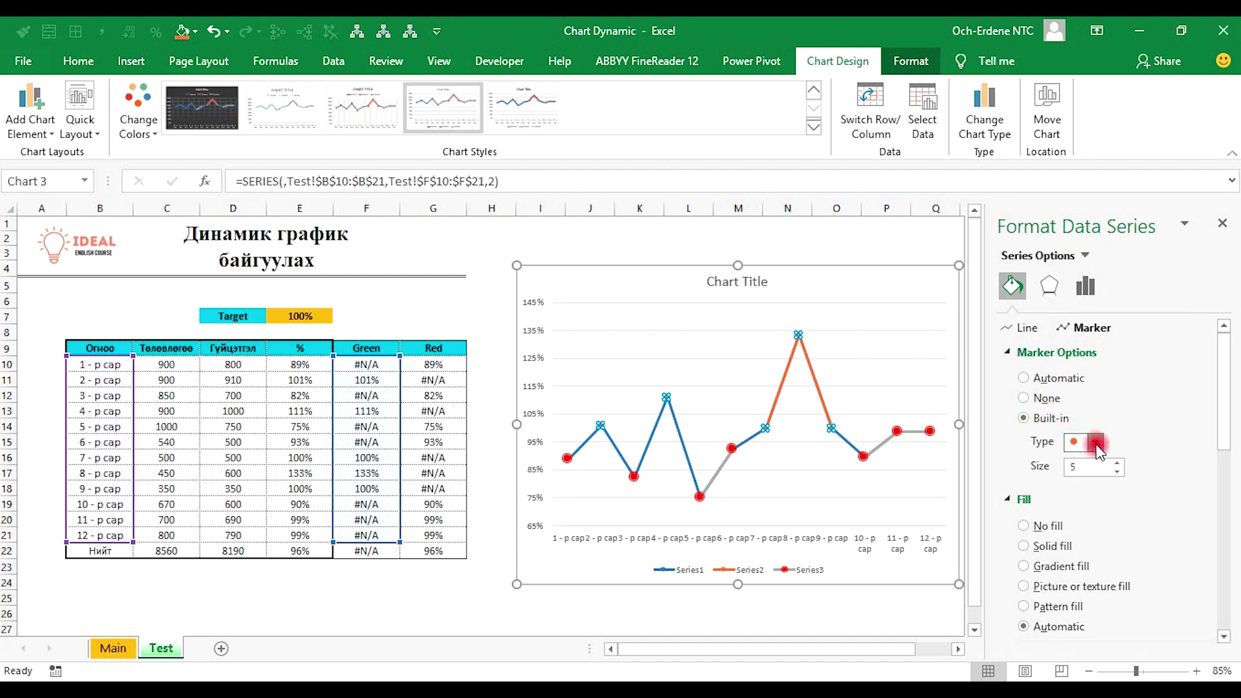
pyautogui.click(1096, 443)
pyautogui.click(1092, 585)
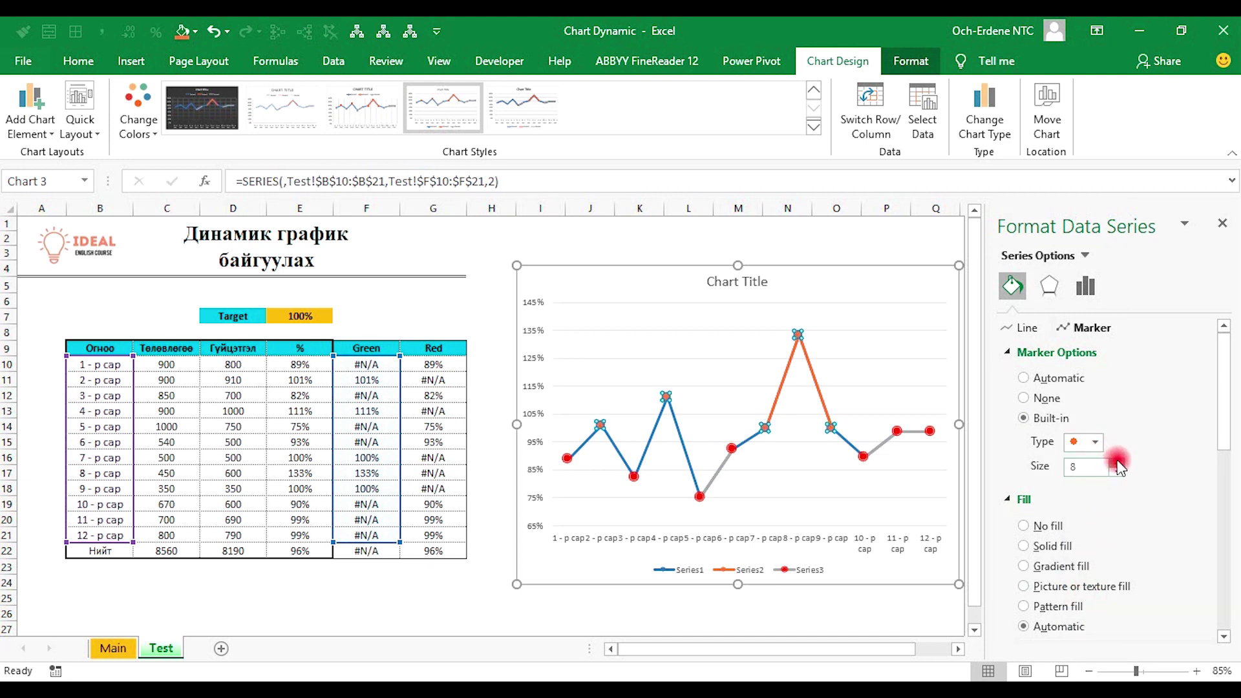
# Fill the Series 2 markers with solid bright green.
pyautogui.scroll(-1, 1061, 453)
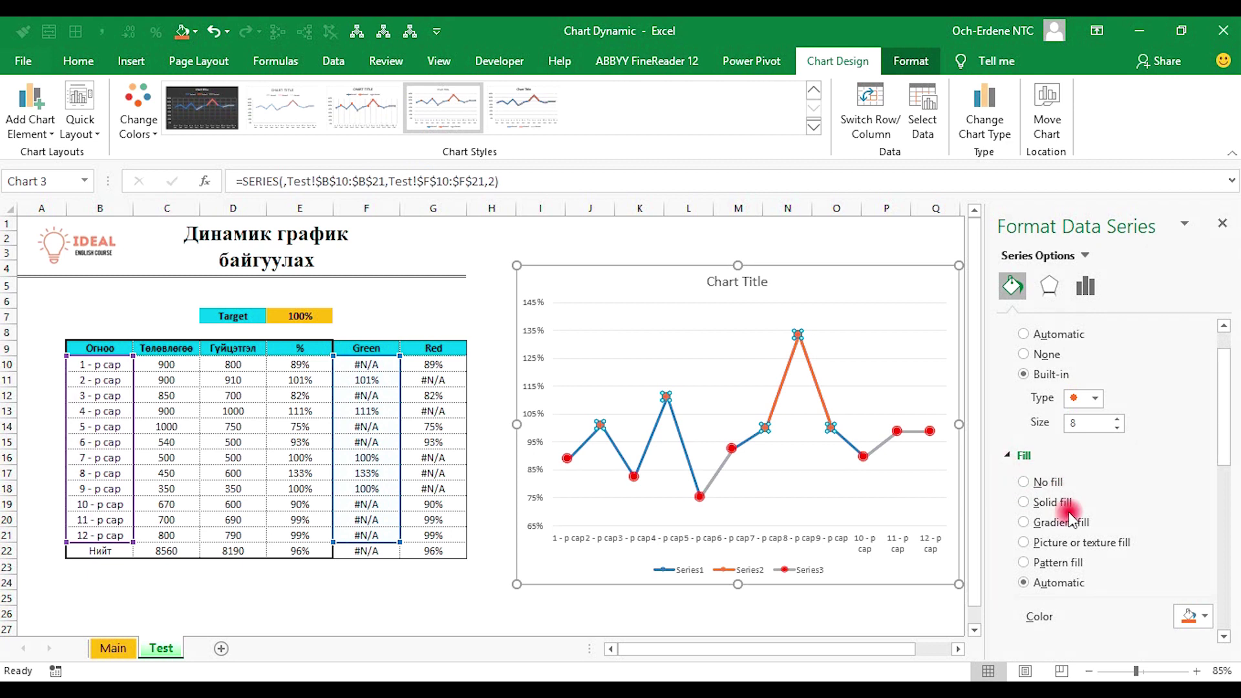
pyautogui.click(1025, 502)
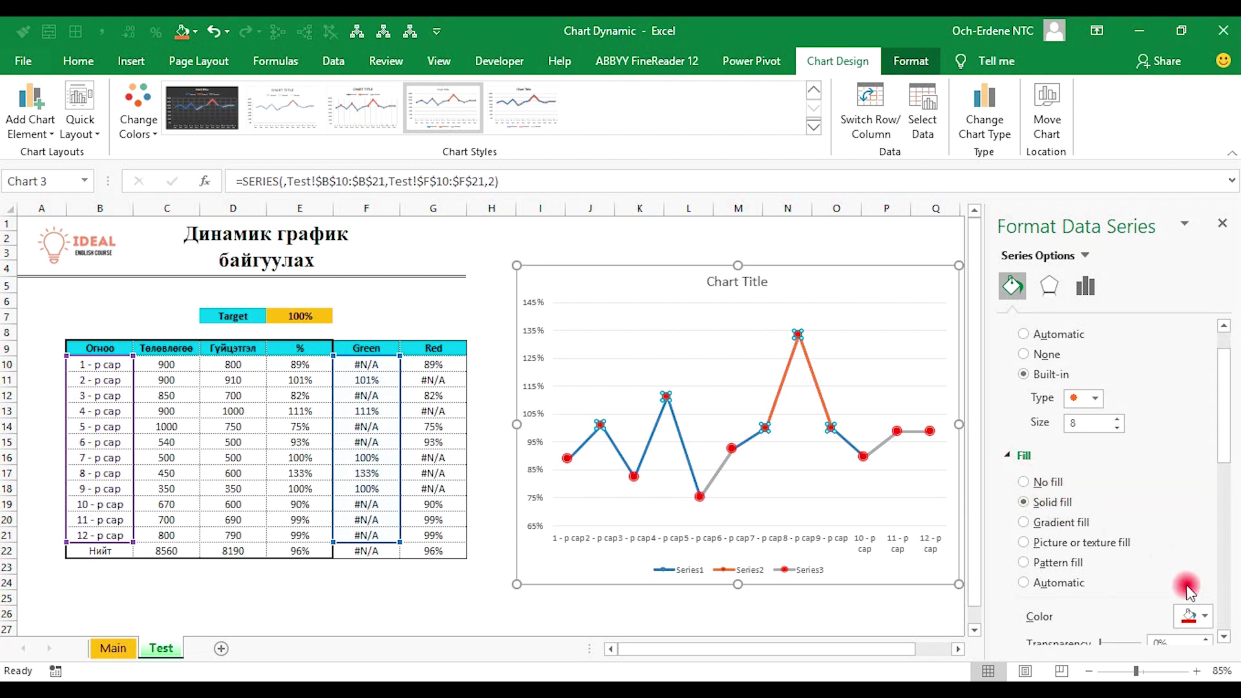
pyautogui.click(1197, 623)
pyautogui.click(1104, 570)
# Give the Series 2 markers a solid bright green border with a width of 3 pt.
pyautogui.scroll(-3, 1086, 520)
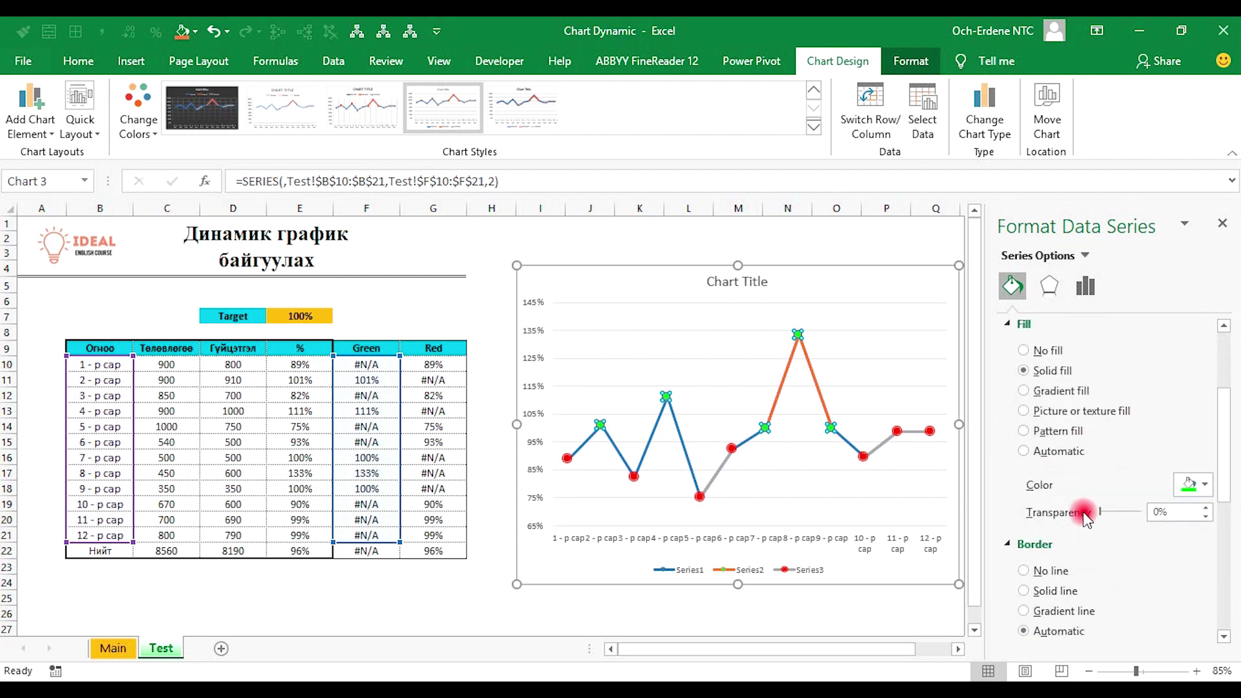
pyautogui.click(1057, 591)
pyautogui.scroll(-1, 1092, 524)
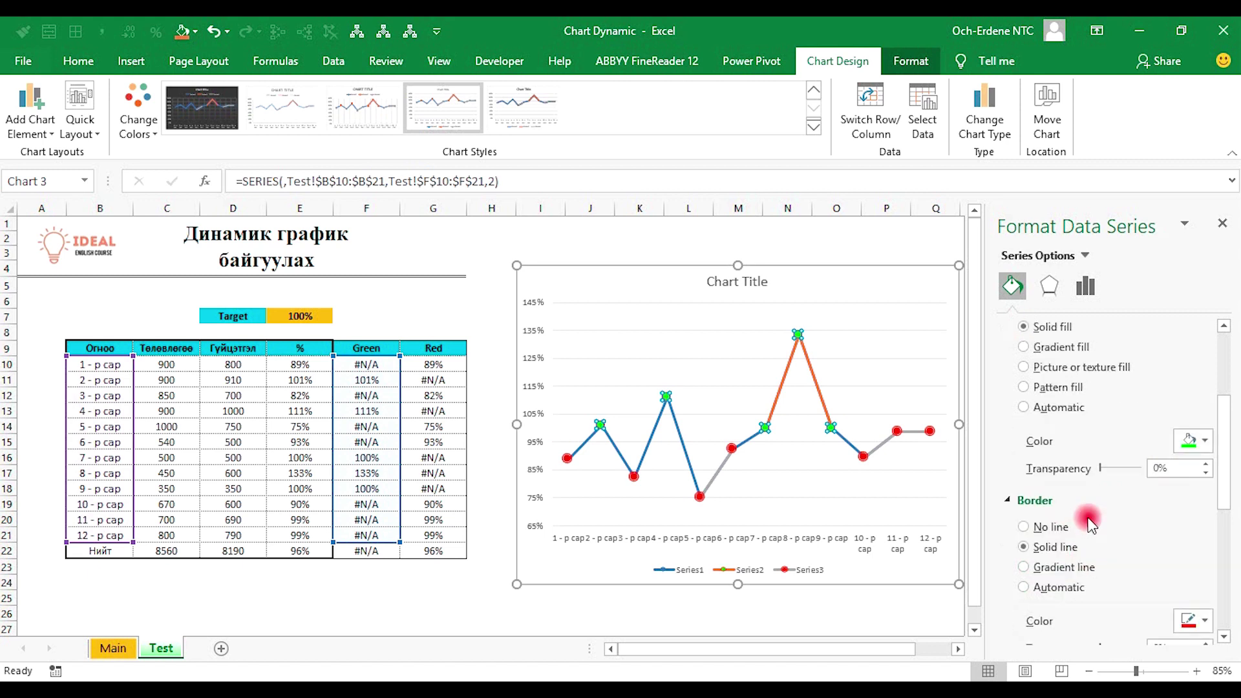
pyautogui.scroll(-2, 1090, 524)
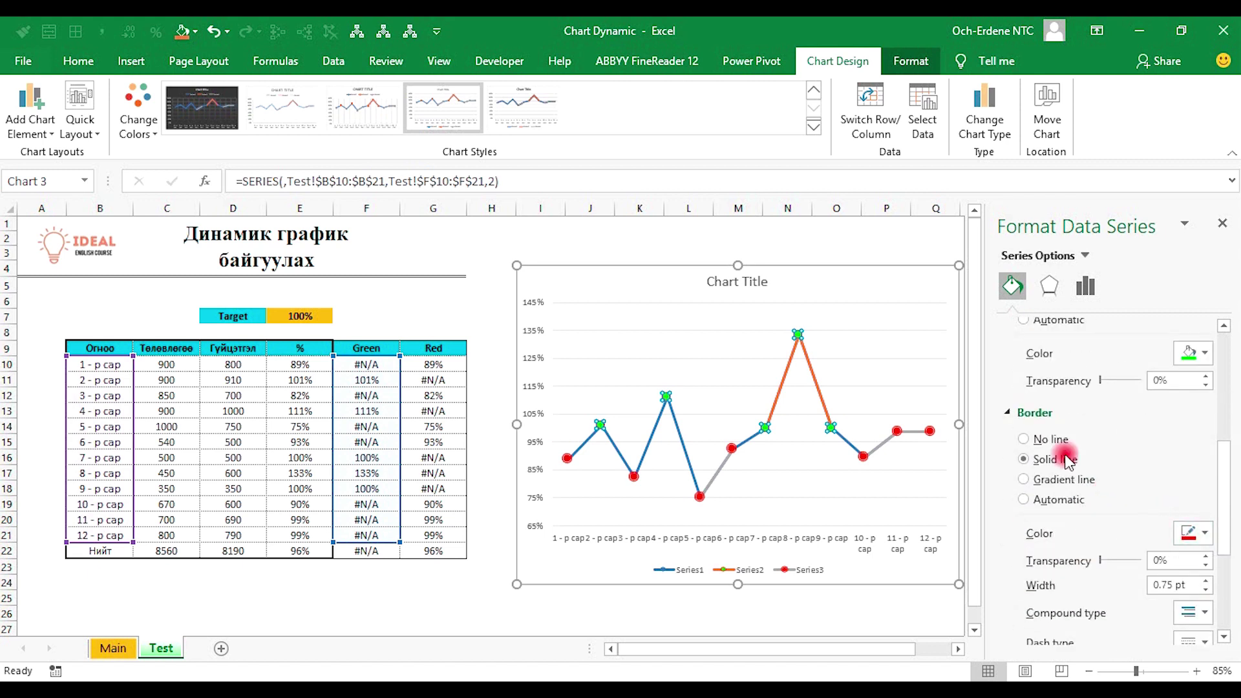
pyautogui.click(1193, 533)
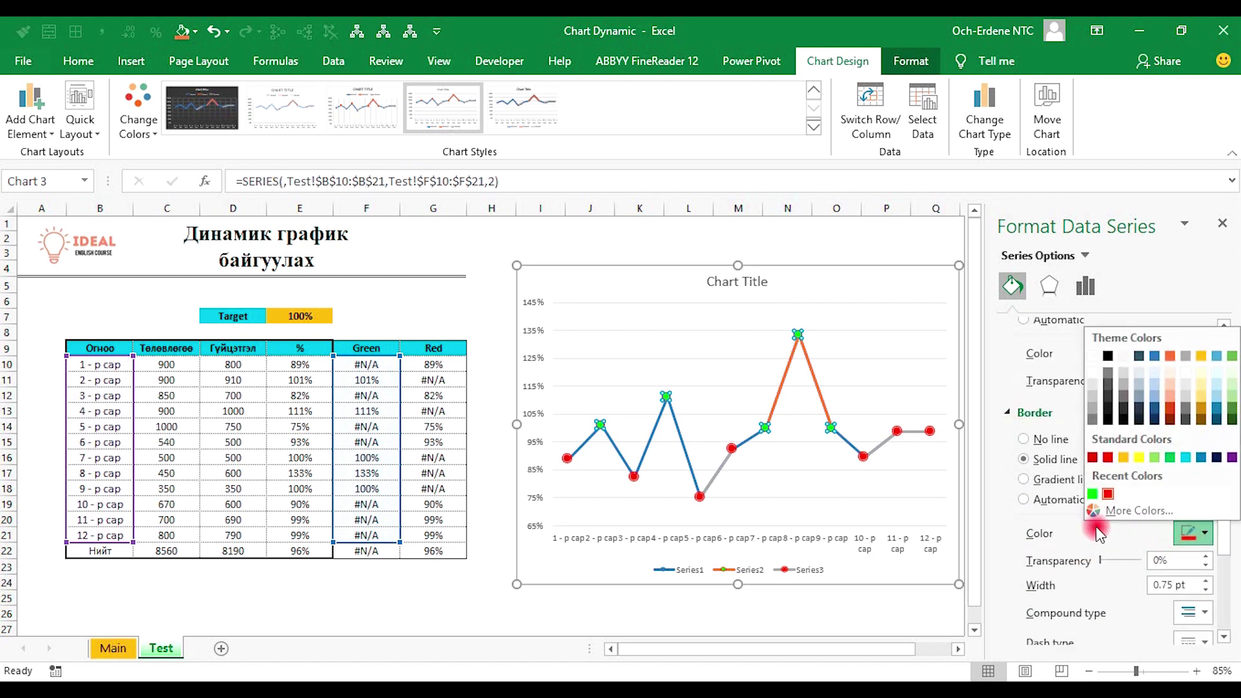
pyautogui.click(1092, 494)
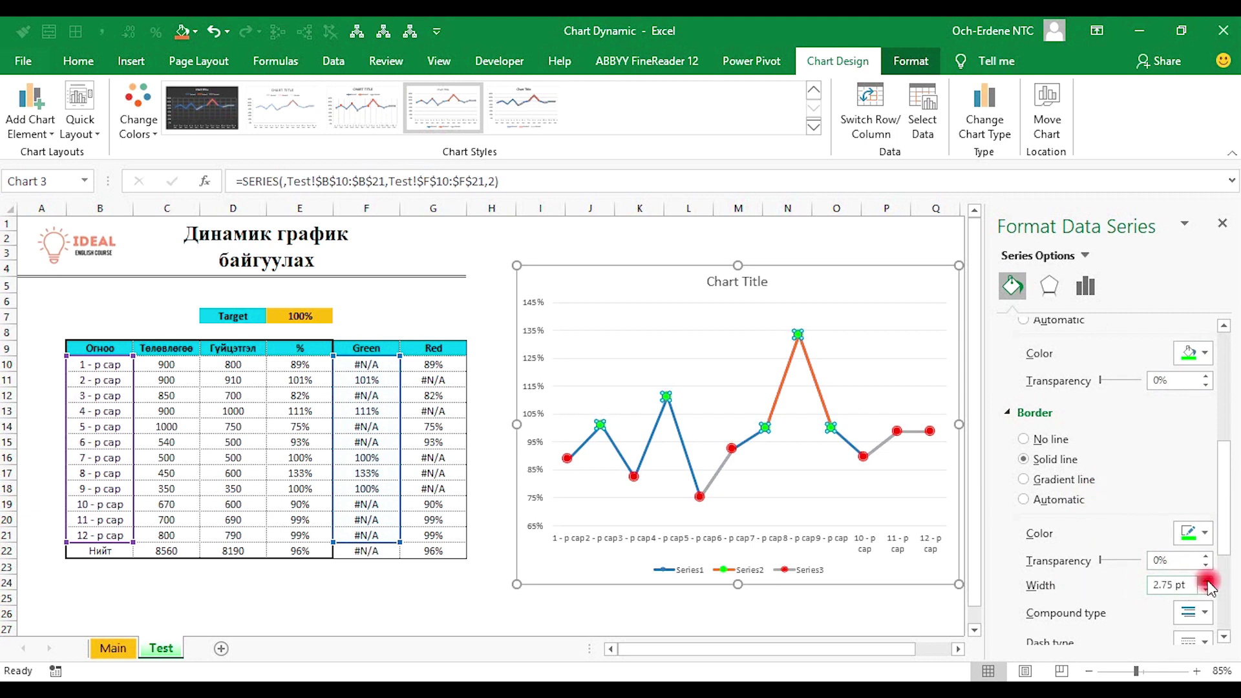
pyautogui.scroll(-1, 1204, 588)
pyautogui.click(1192, 568)
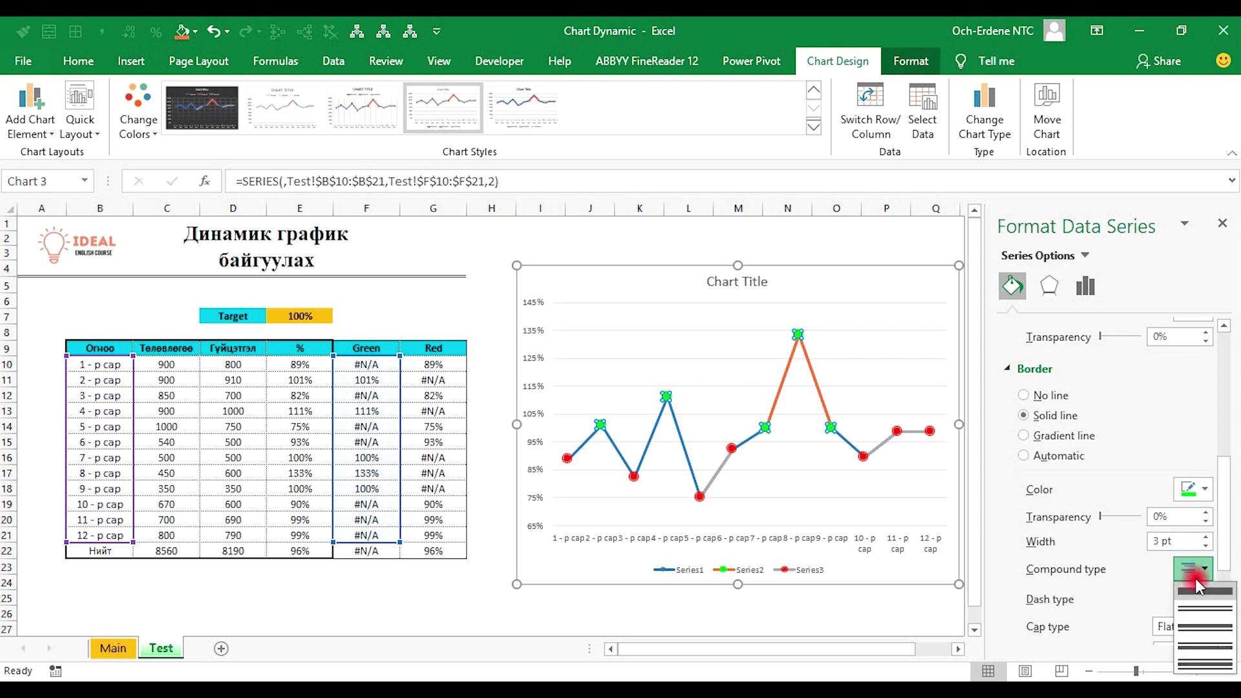
pyautogui.click(1080, 565)
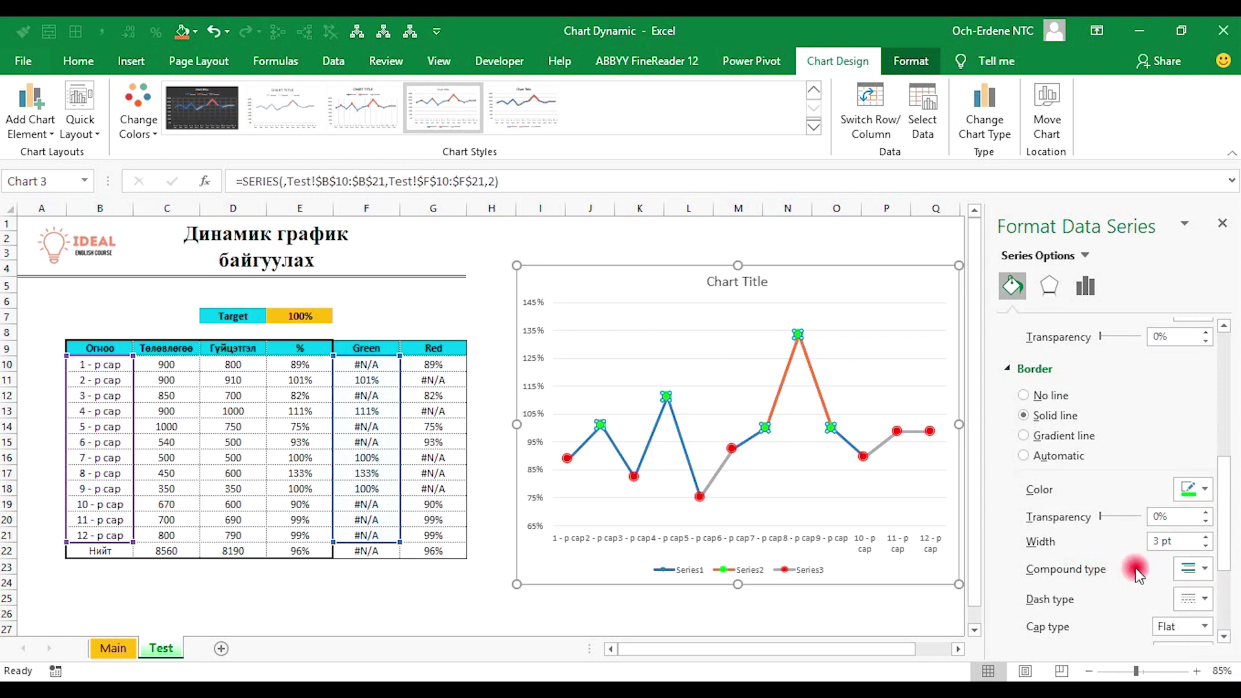
# Finish formatting the Series 2 markers and deselect the chart.
pyautogui.scroll(-1, 1112, 466)
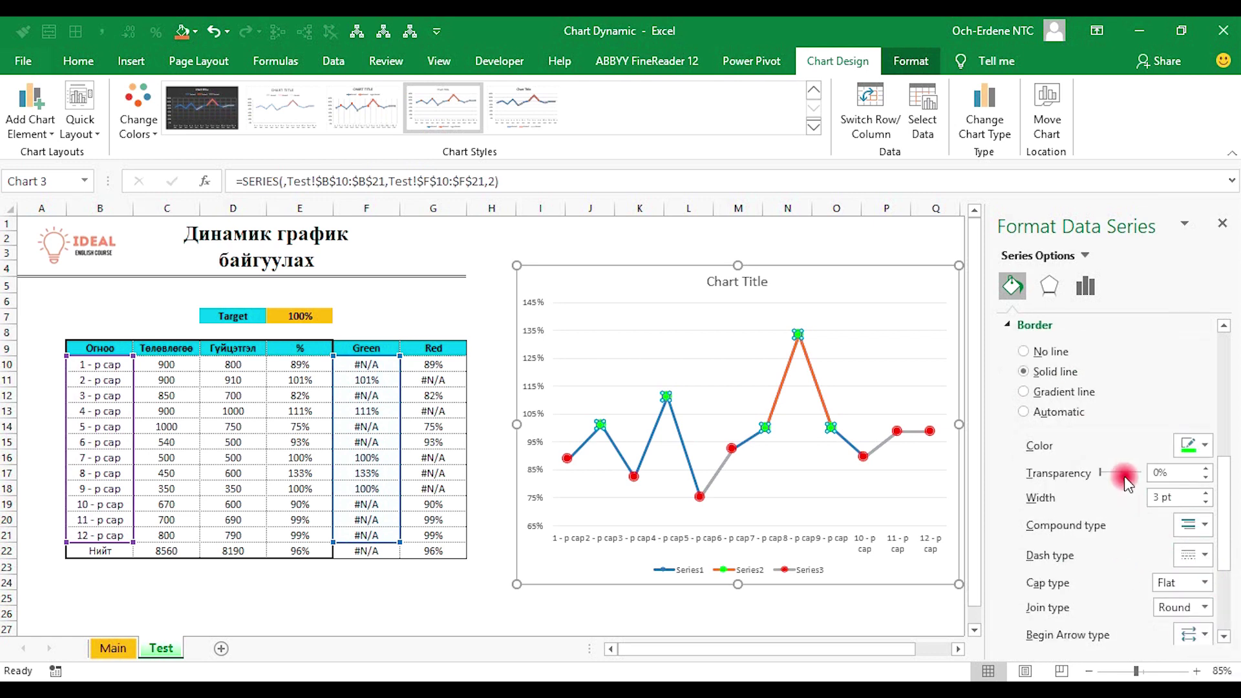
pyautogui.click(1229, 231)
pyautogui.click(1064, 506)
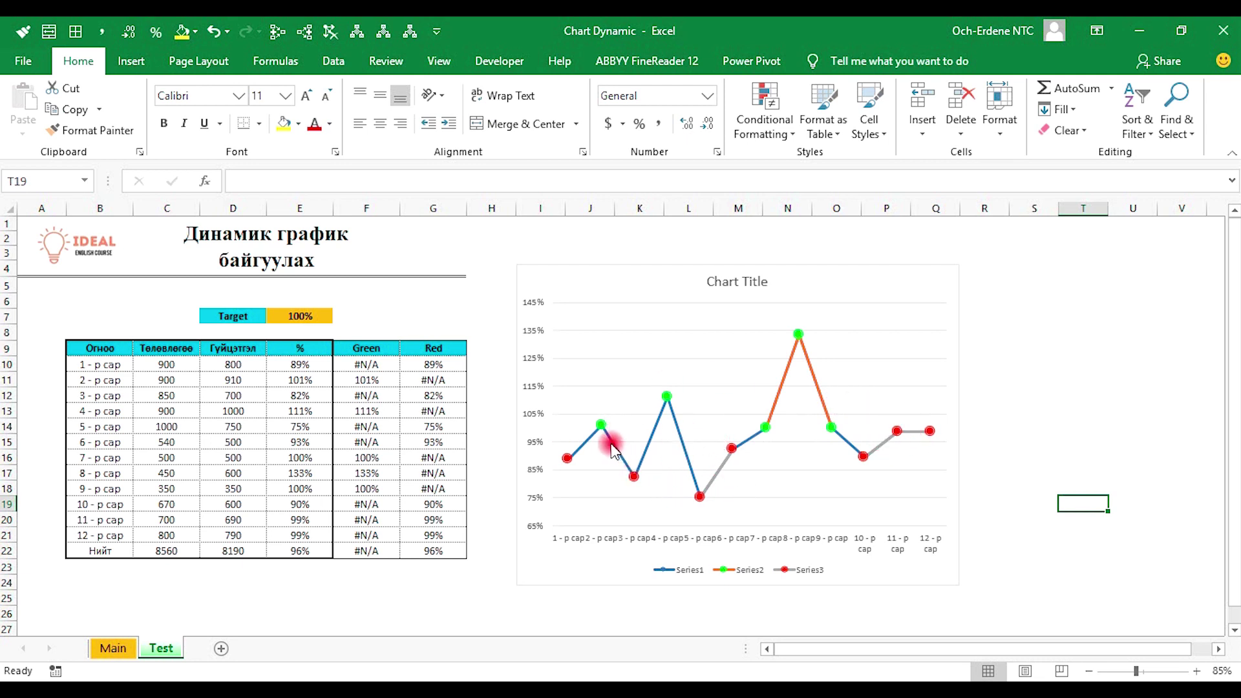
# Format the Series 1 line in the chart as a solid golden orange line.
pyautogui.click(588, 444)
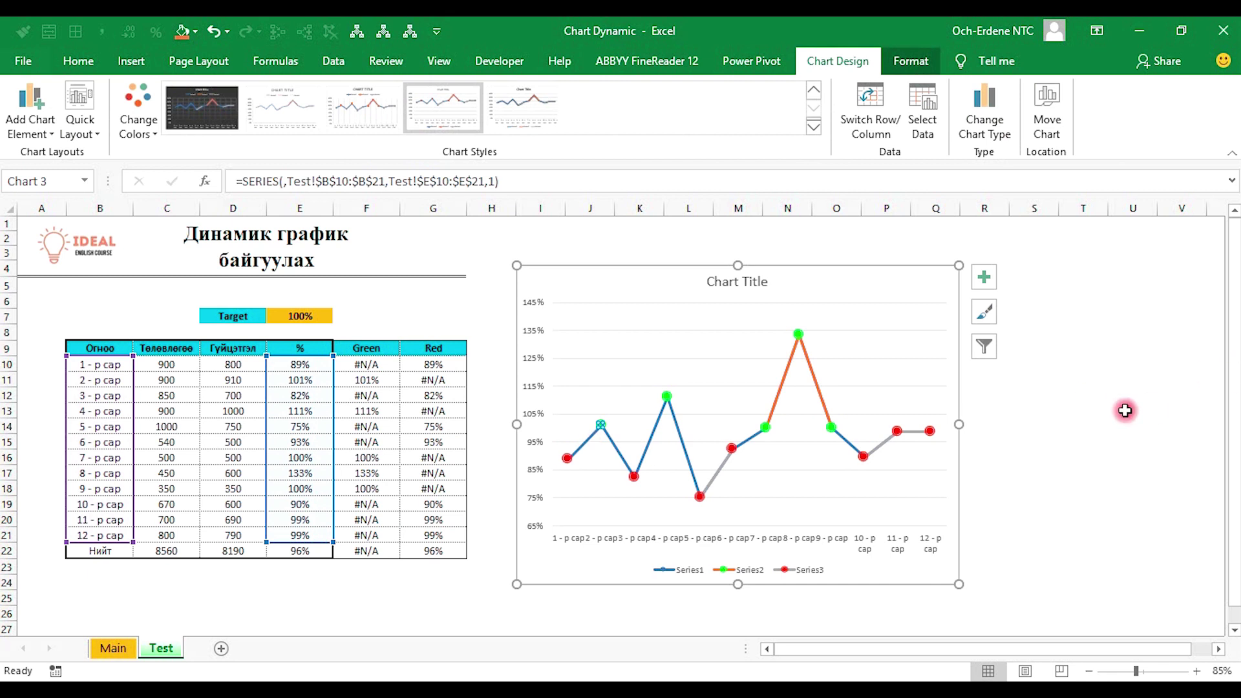
pyautogui.click(1125, 411)
pyautogui.click(587, 441)
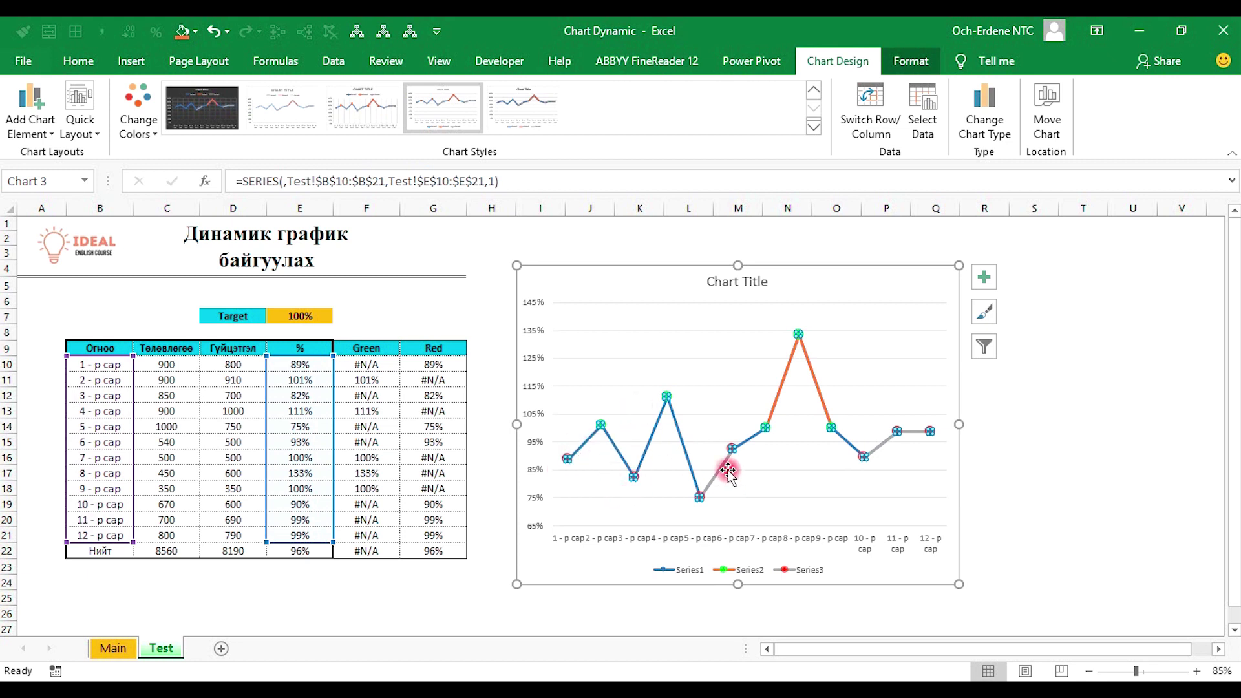
pyautogui.rightClick(592, 448)
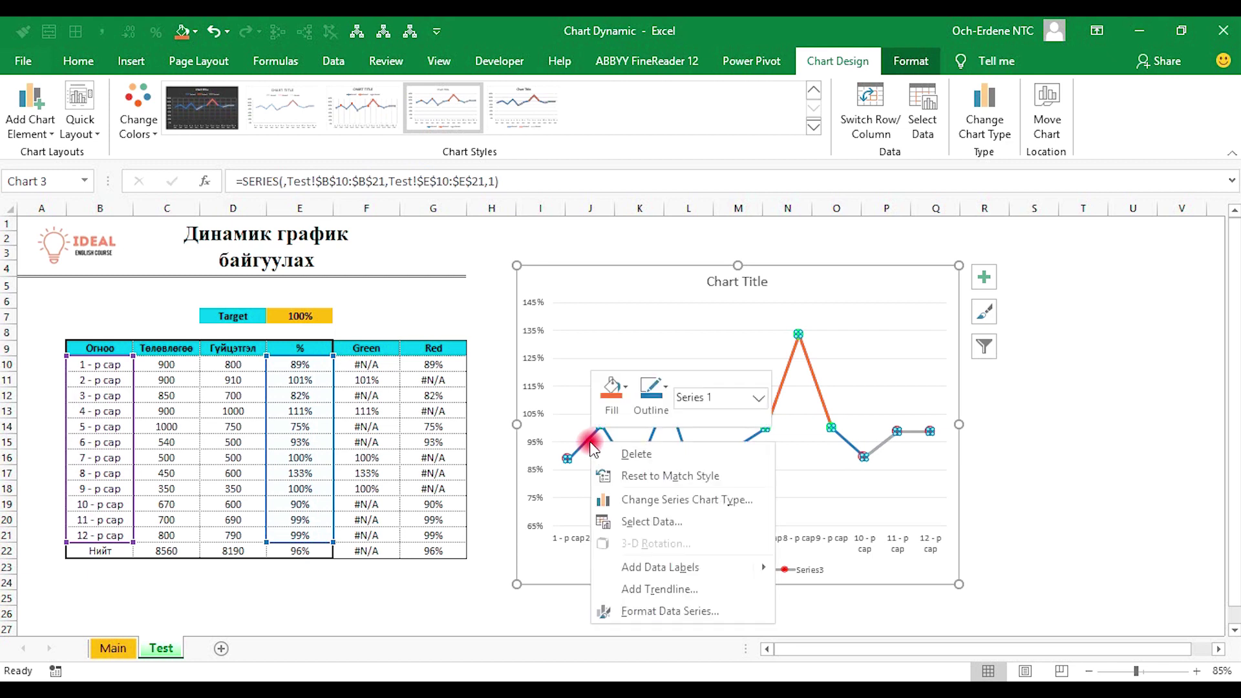
pyautogui.click(633, 610)
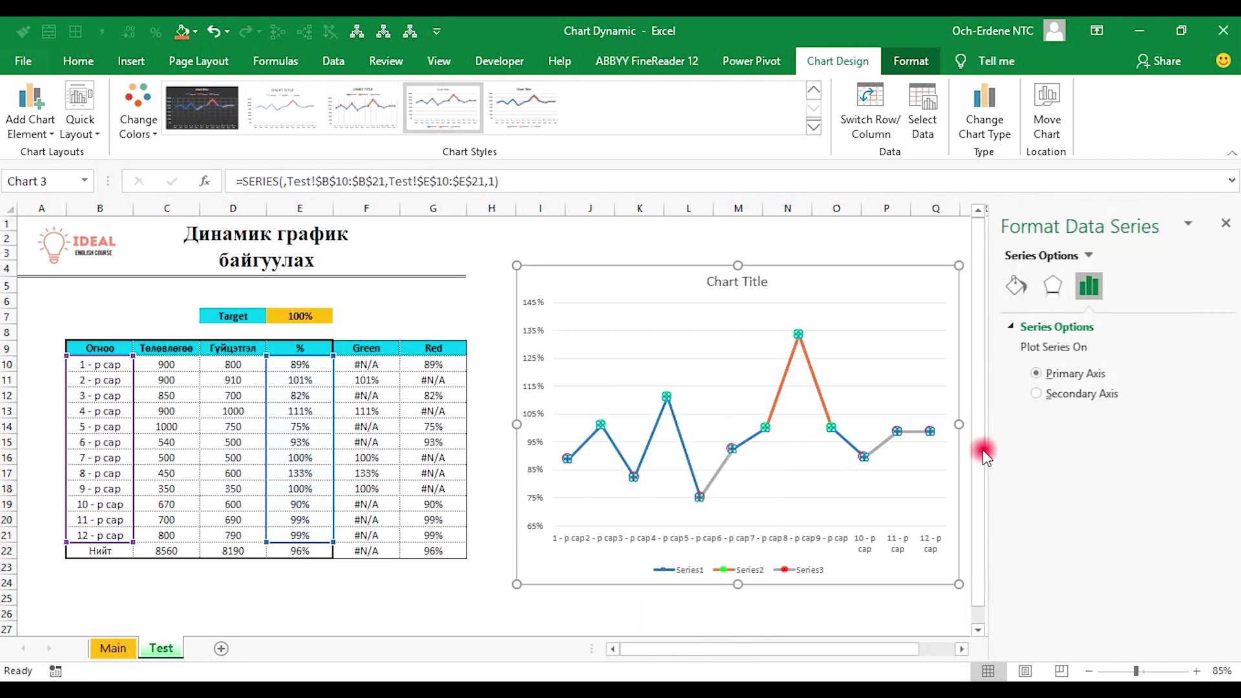
pyautogui.click(1022, 286)
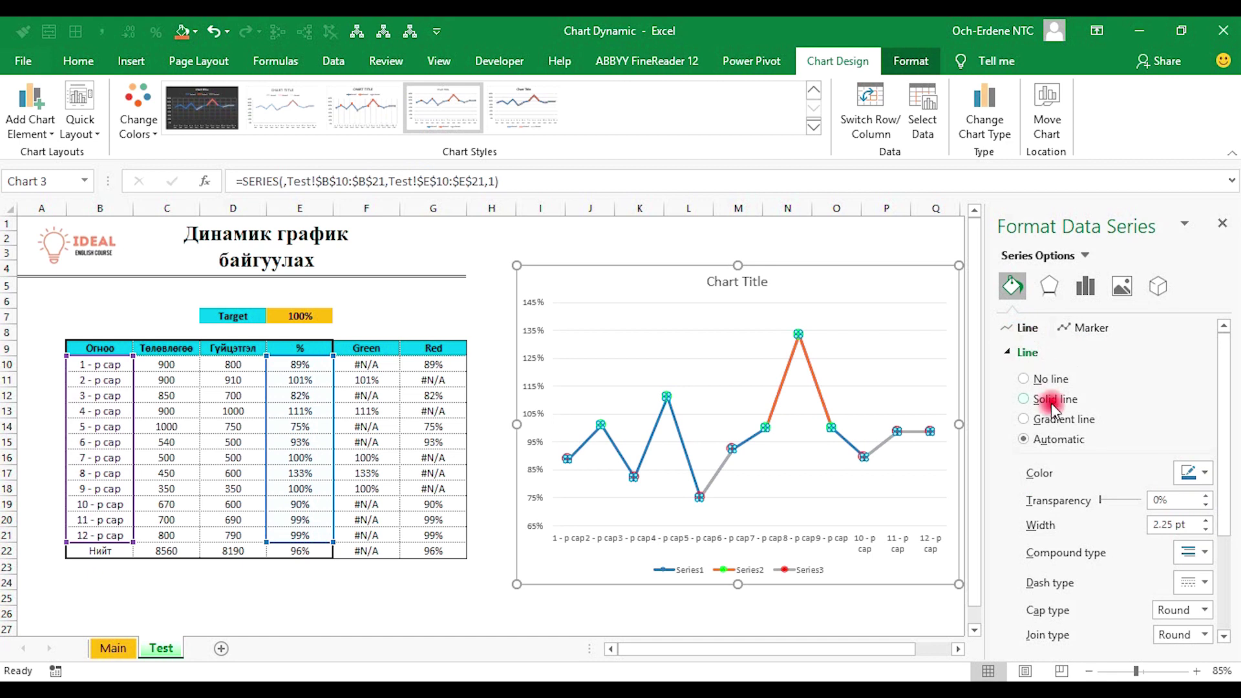
pyautogui.click(1049, 399)
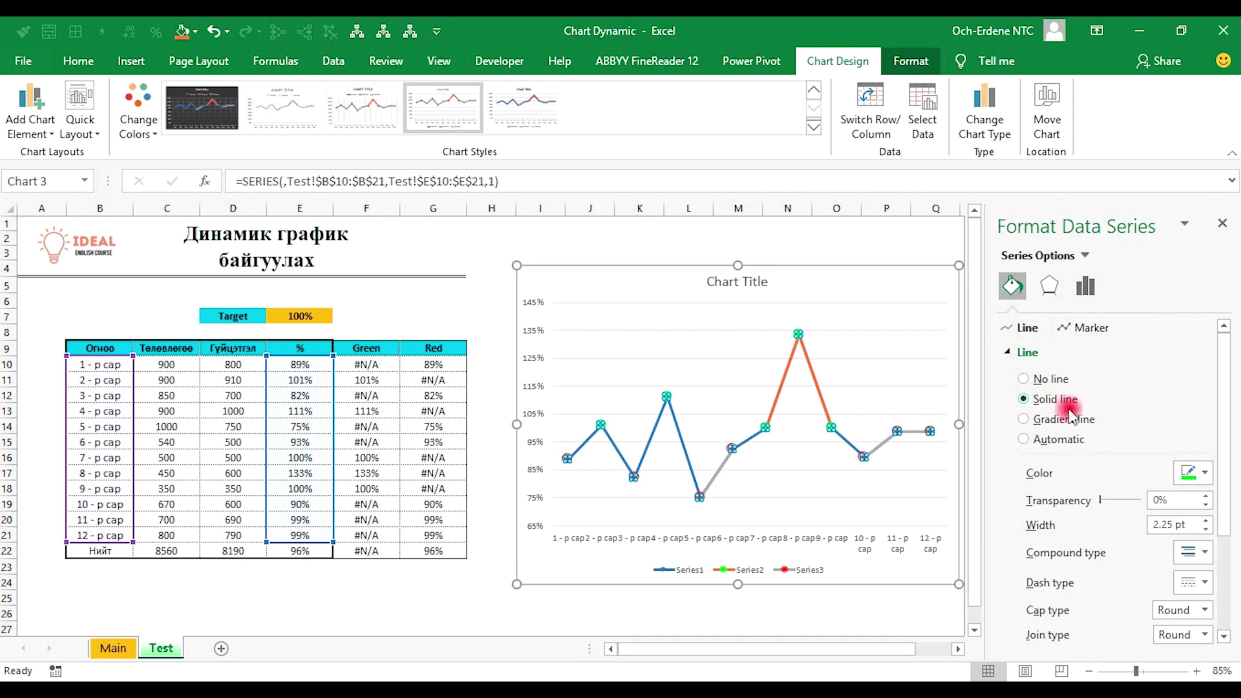
pyautogui.click(1204, 473)
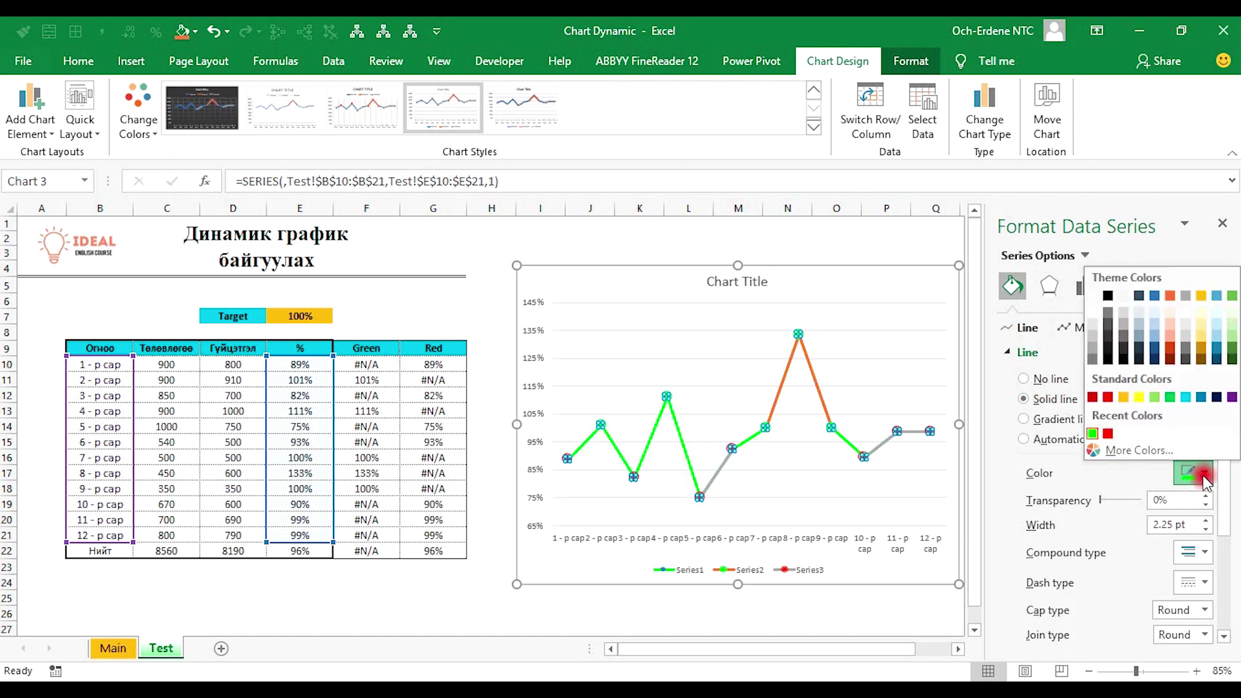
pyautogui.click(1138, 396)
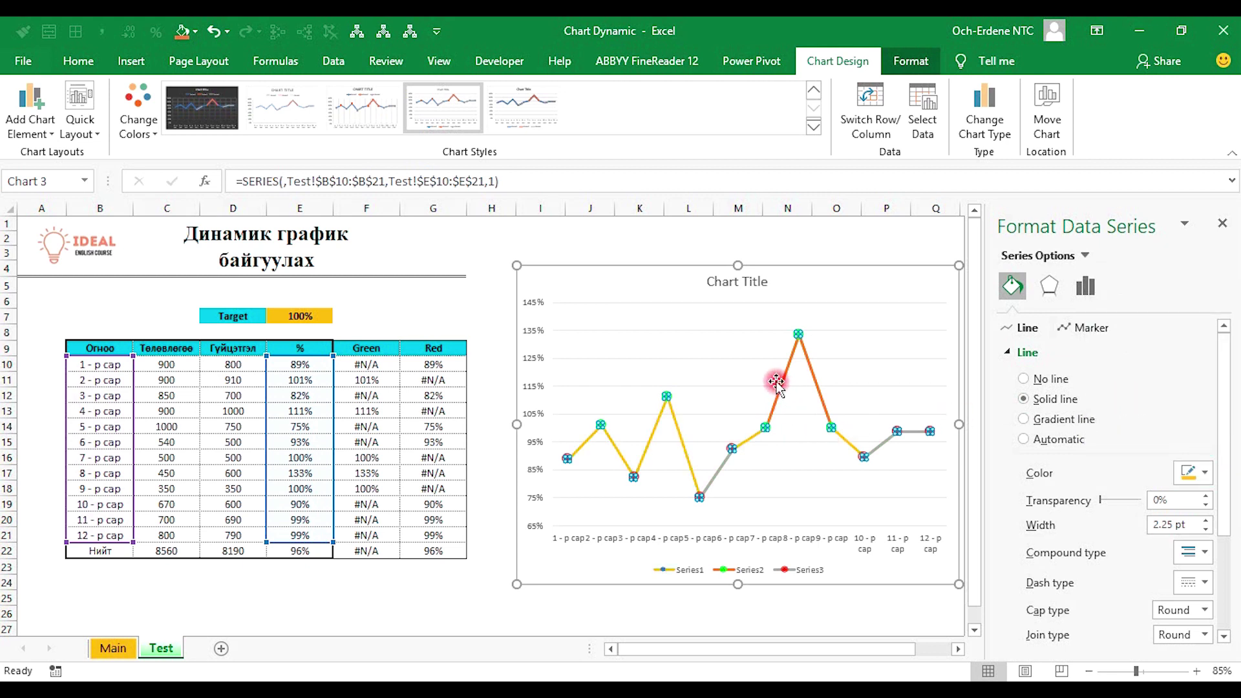
# Color the Series 3 line segments the same golden orange as the Series 1 line.
pyautogui.click(720, 472)
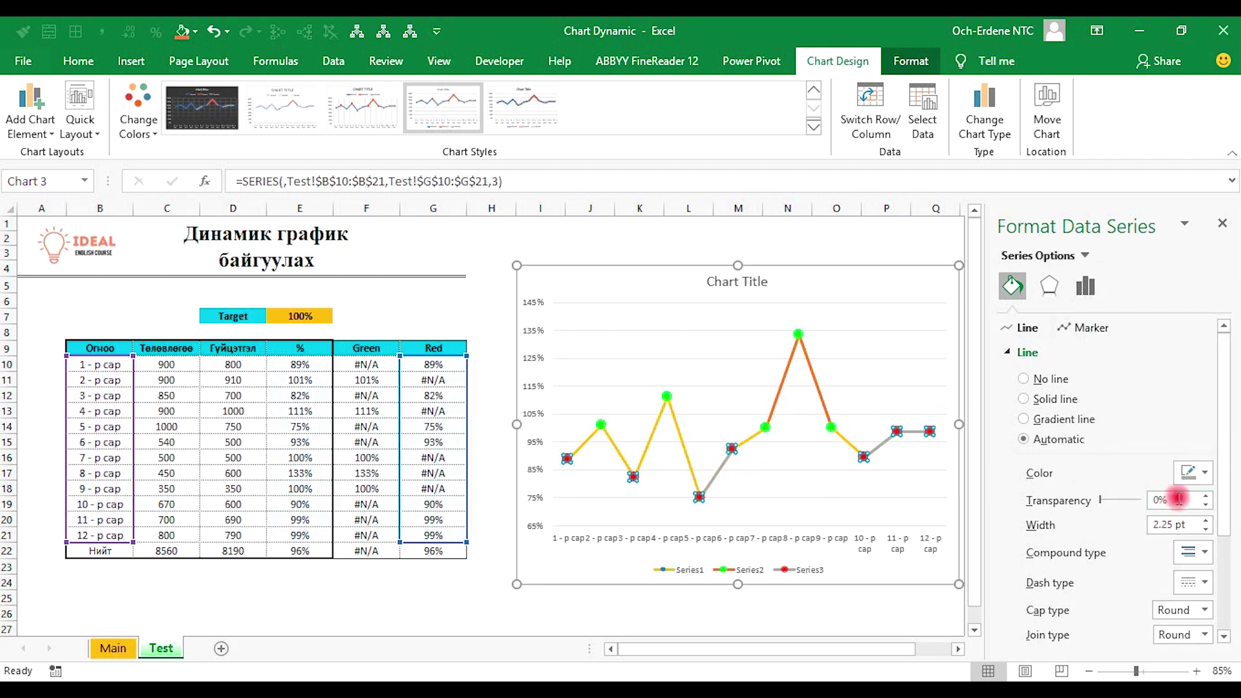
pyautogui.click(1204, 476)
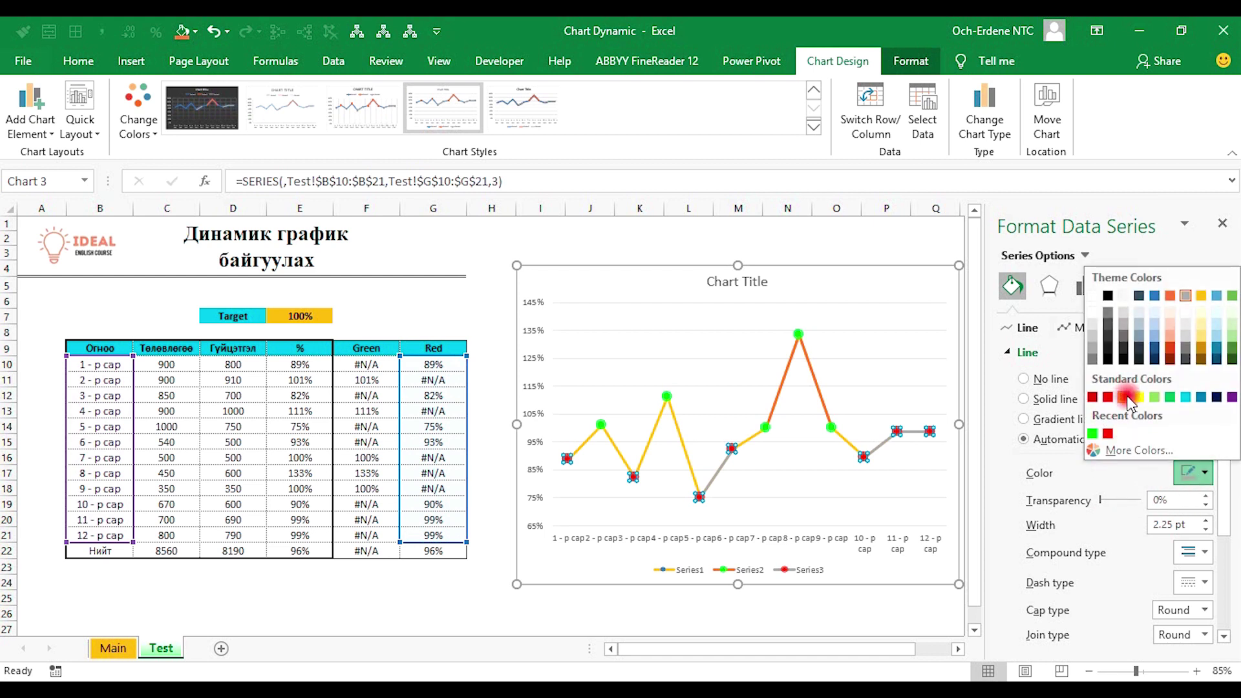
pyautogui.click(1137, 397)
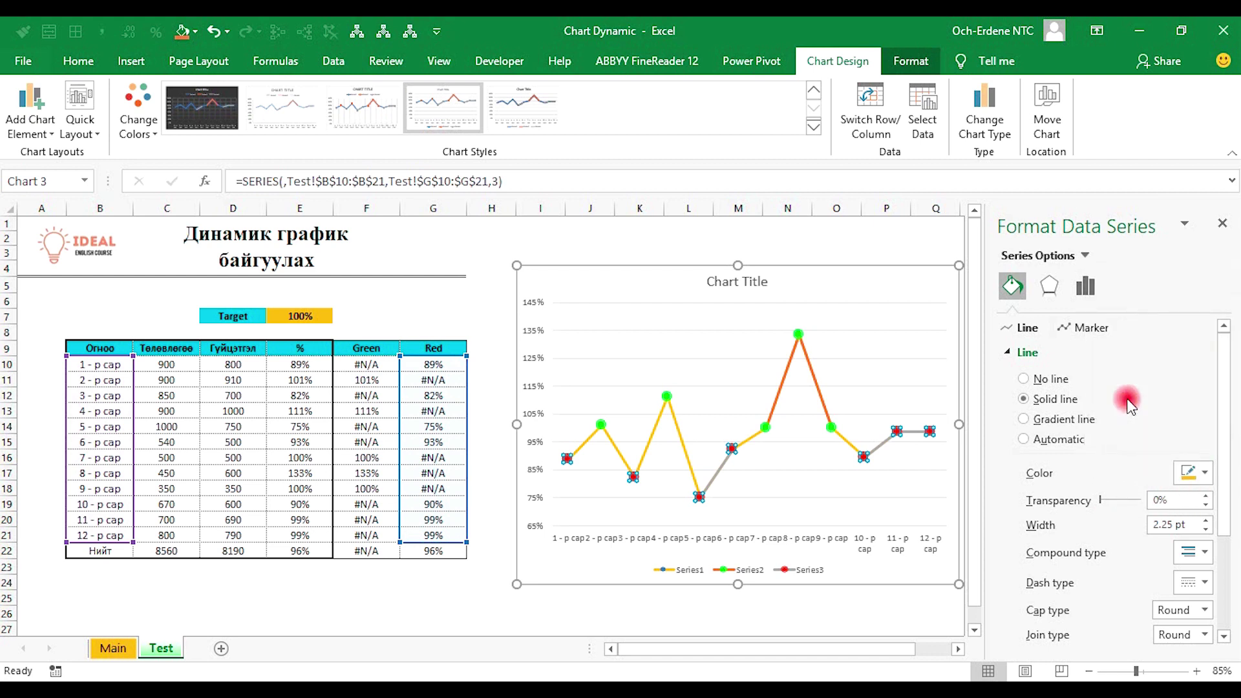
# Color the Series 2 line segments the same golden orange and finish formatting the series.
pyautogui.click(818, 389)
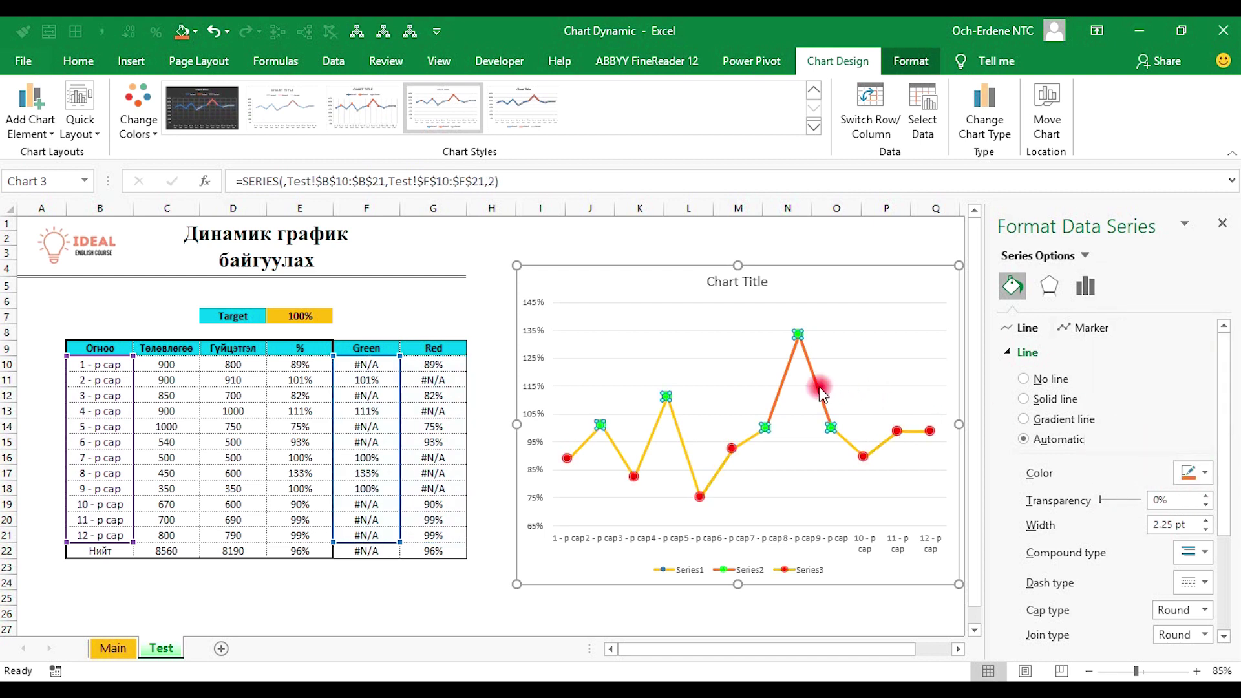
pyautogui.click(1190, 474)
pyautogui.click(1138, 397)
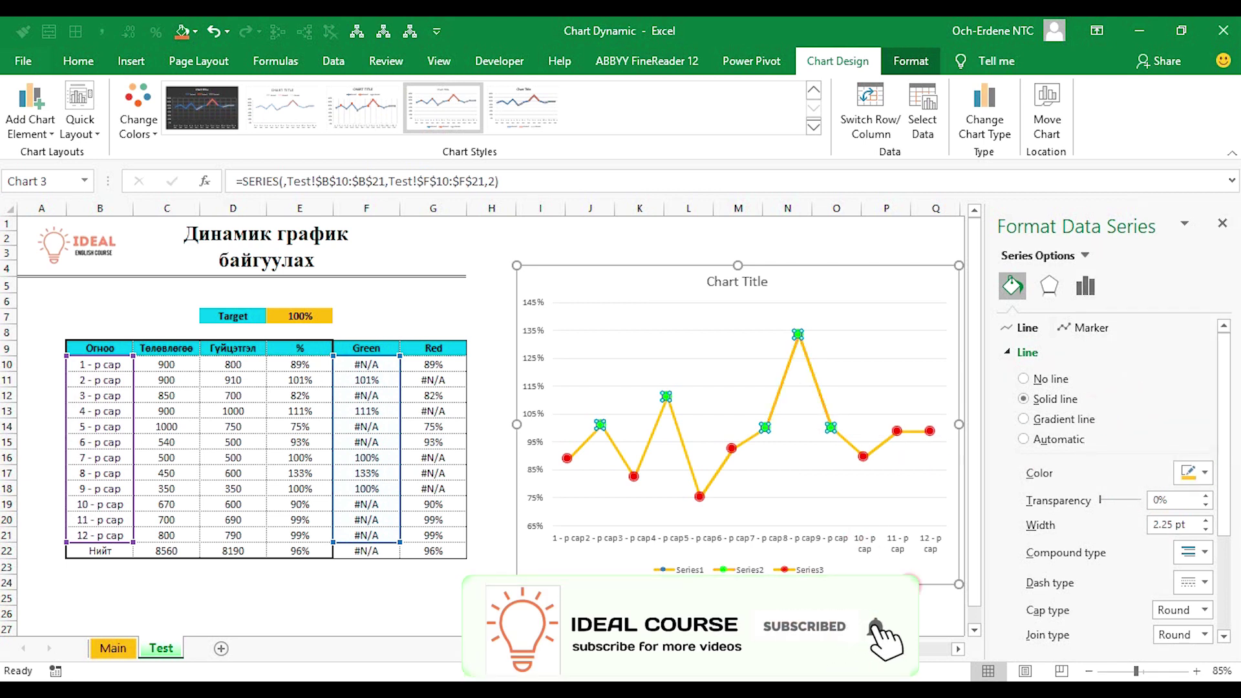
pyautogui.click(935, 598)
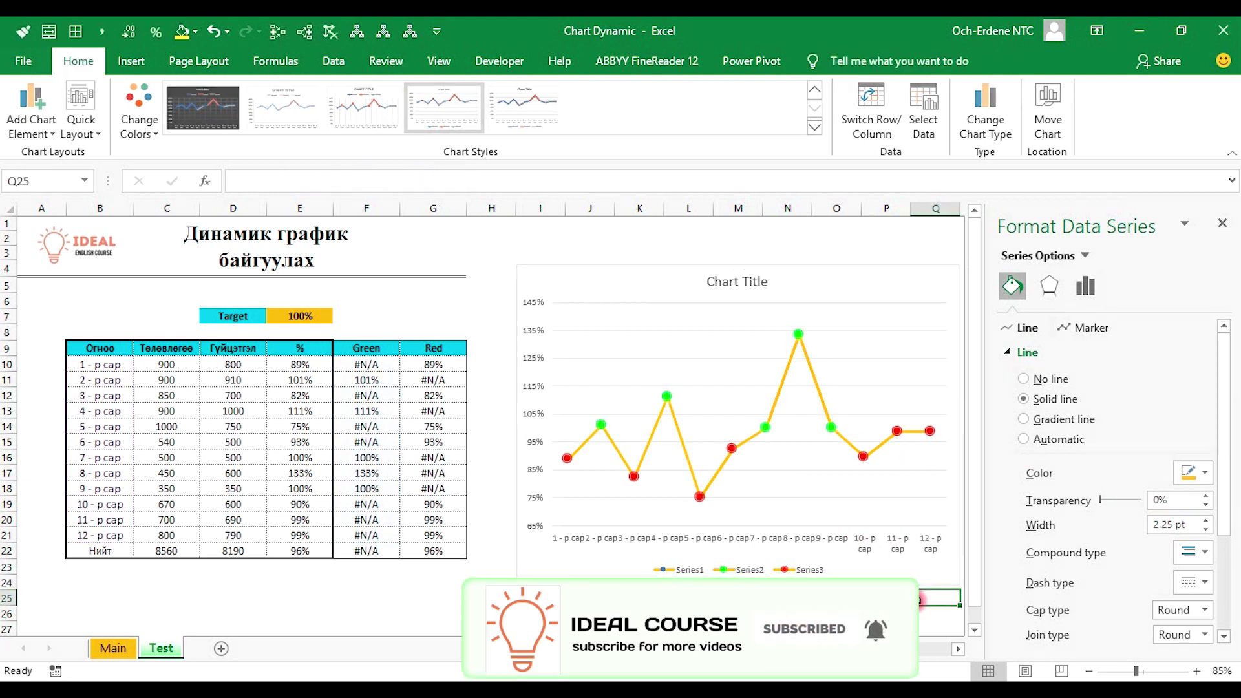
pyautogui.click(1219, 224)
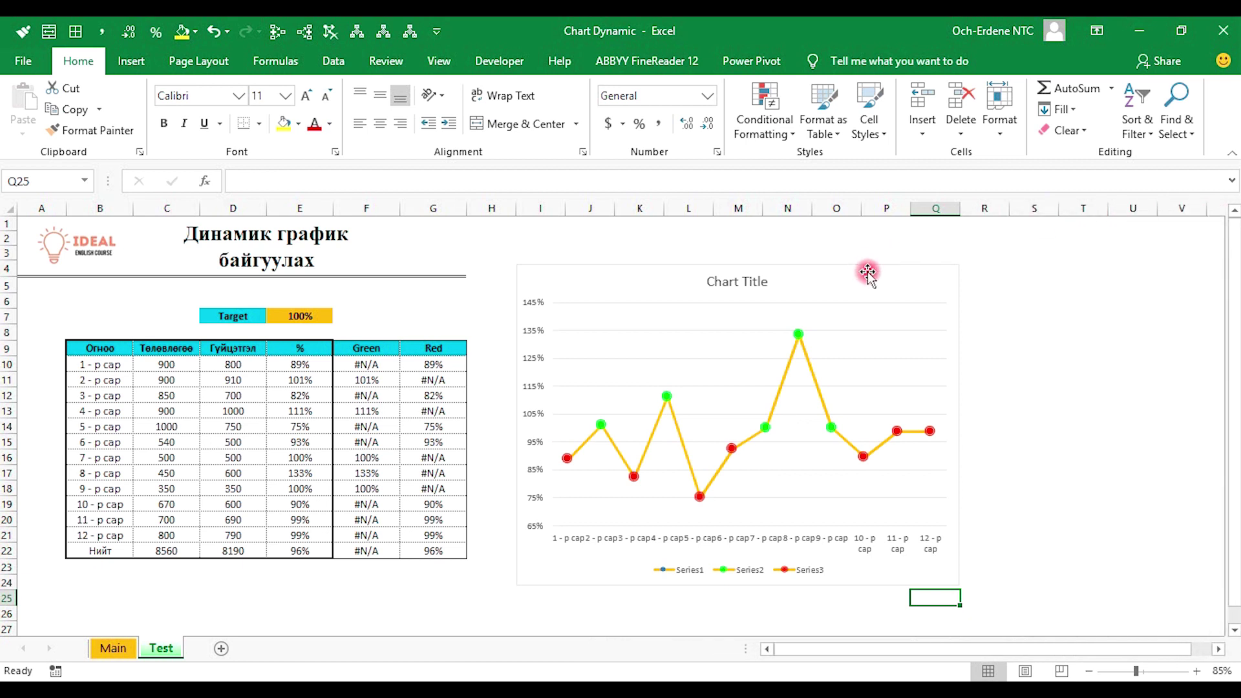
# Delete the chart's legend and widen the chart to the right through column S.
pyautogui.click(775, 572)
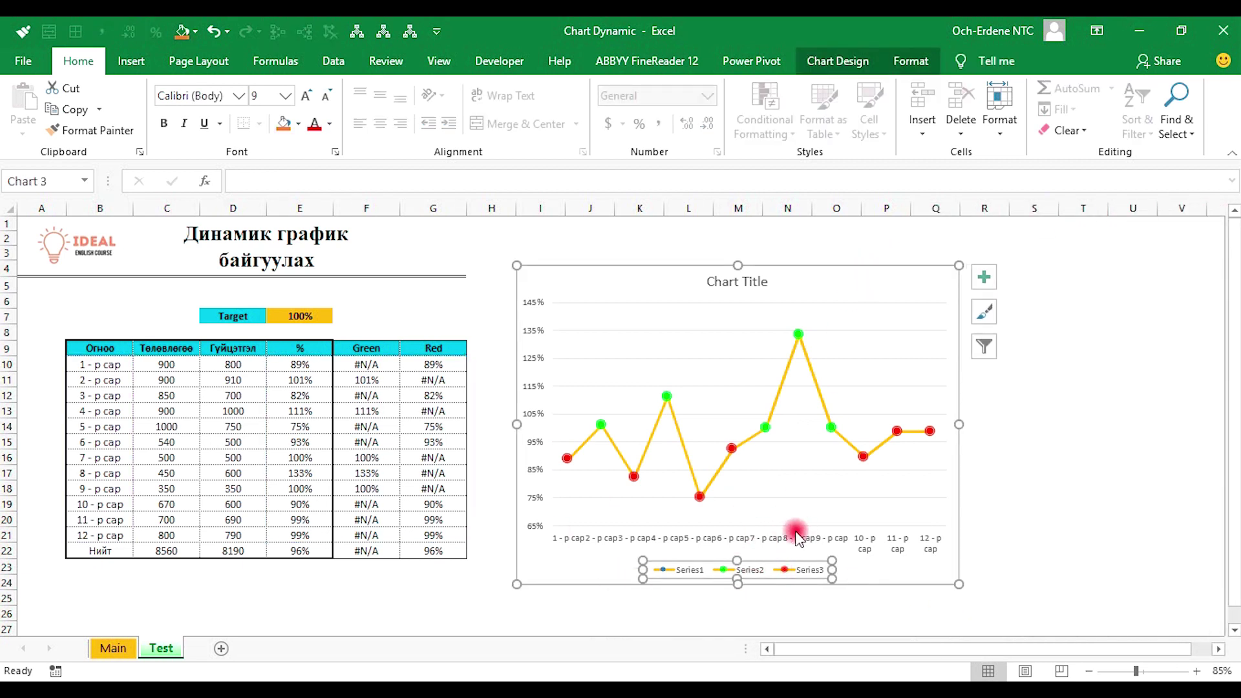
pyautogui.press('Delete')
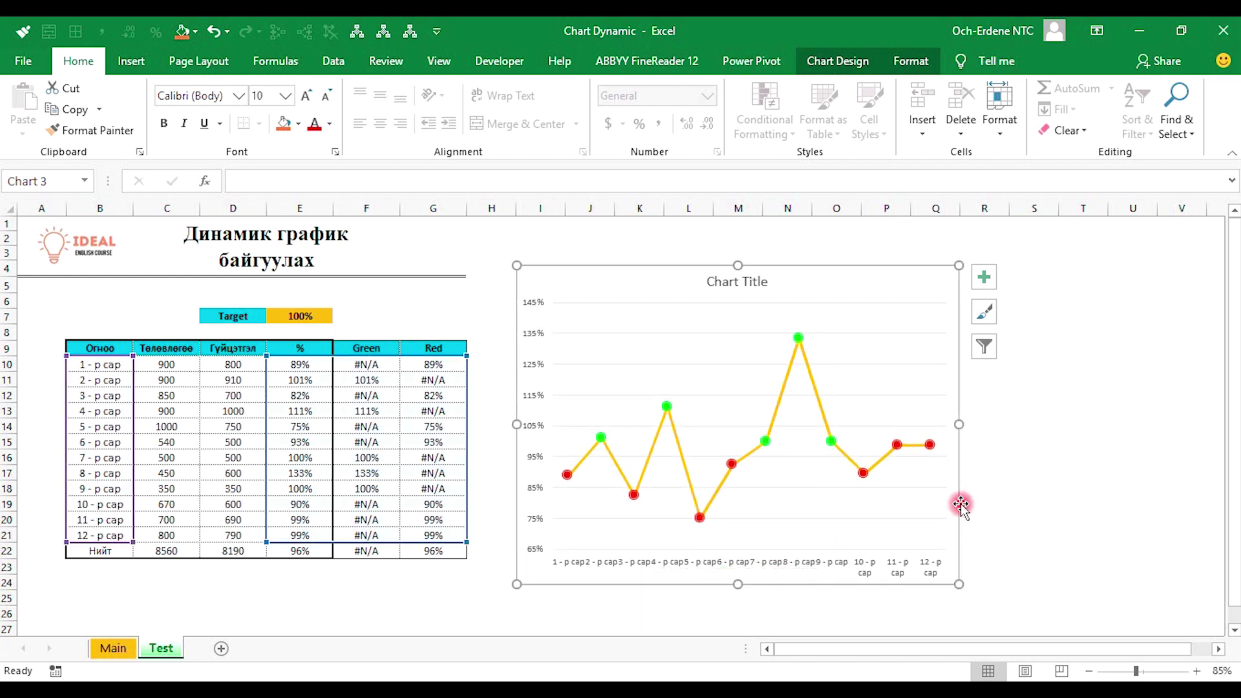
pyautogui.moveTo(959, 425); pyautogui.dragTo(1070, 425)
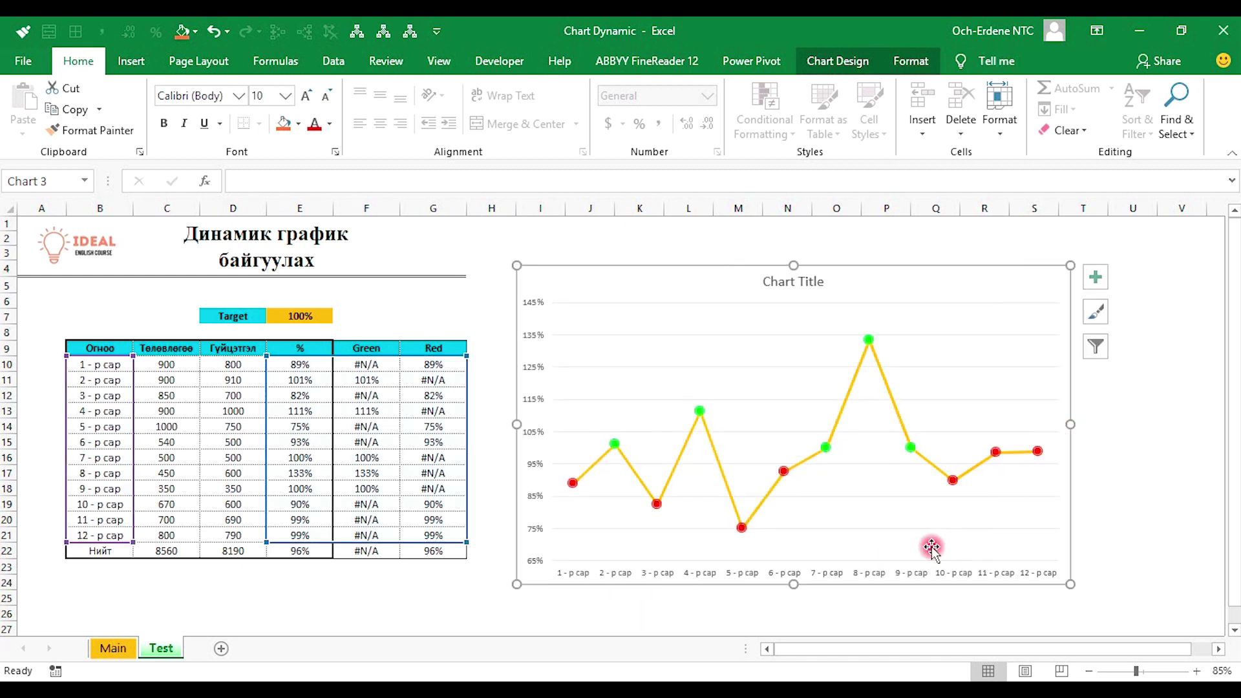
# Add plain data labels to the red markers of Series 3.
pyautogui.click(825, 574)
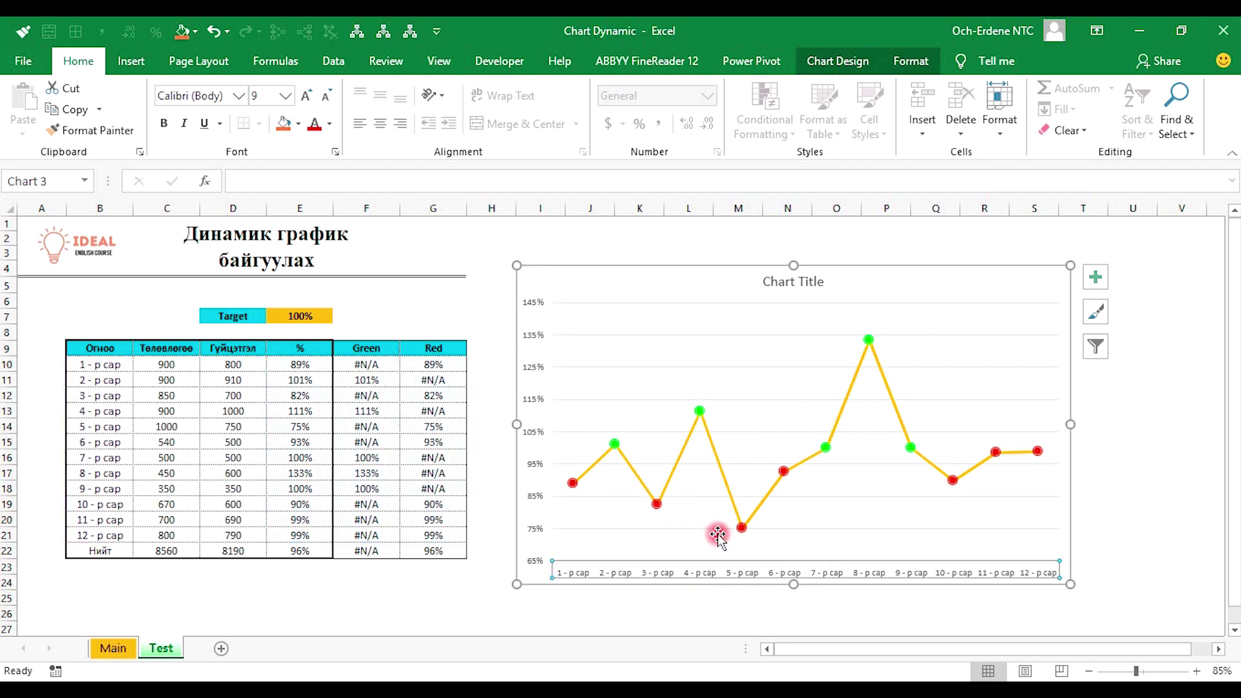
pyautogui.click(845, 520)
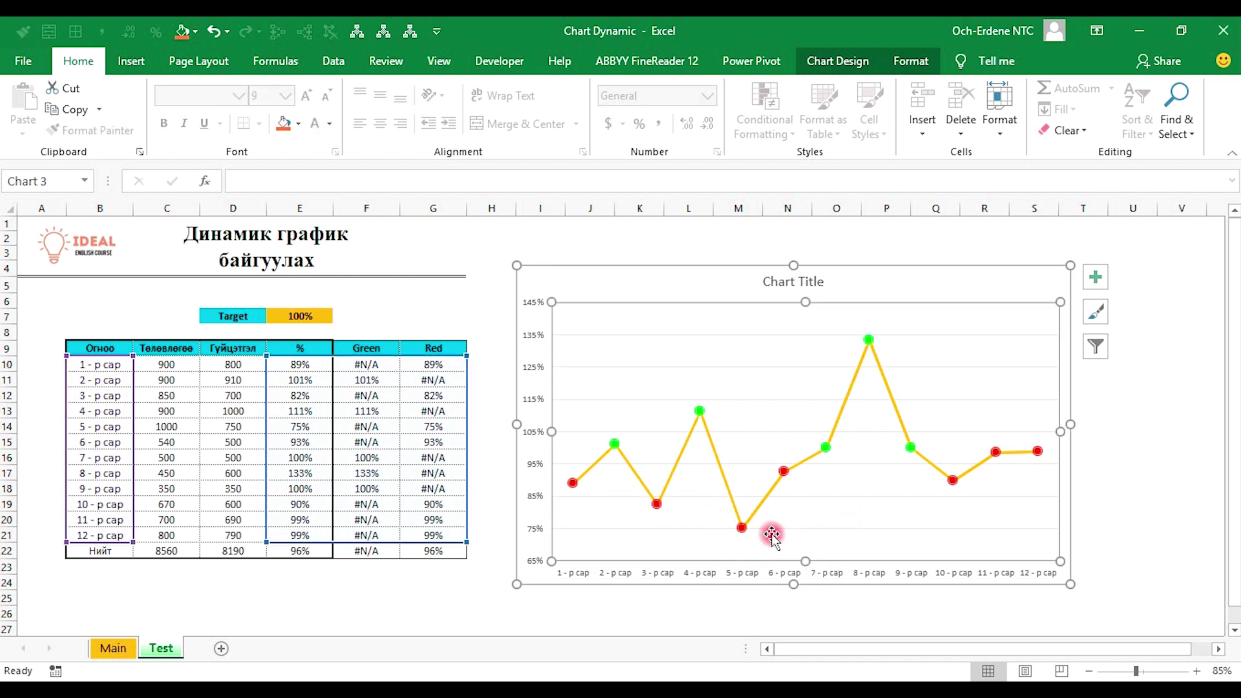
pyautogui.rightClick(742, 528)
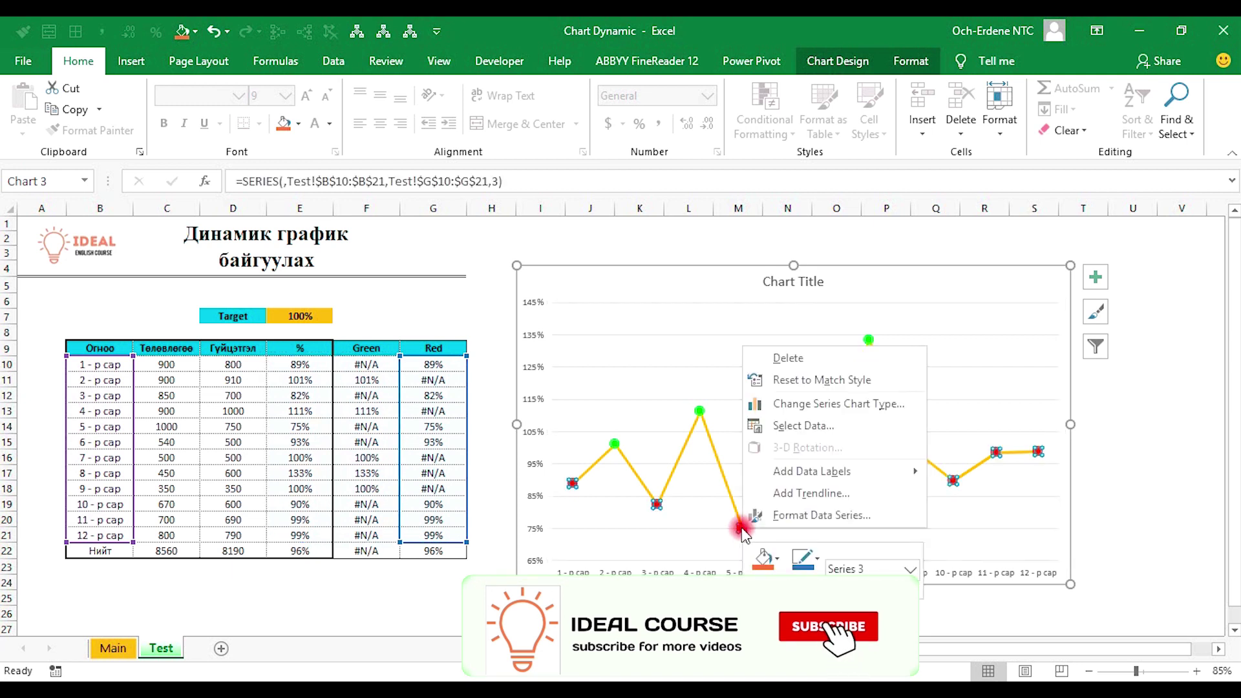
pyautogui.click(741, 531)
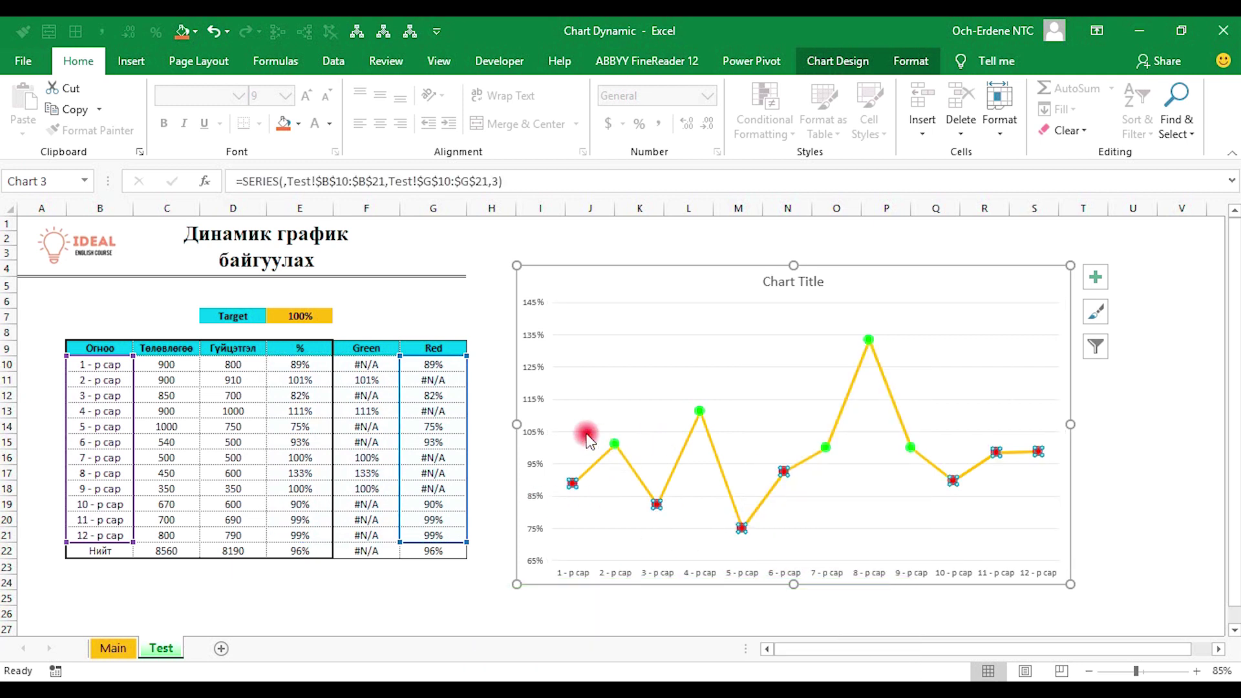
pyautogui.rightClick(744, 530)
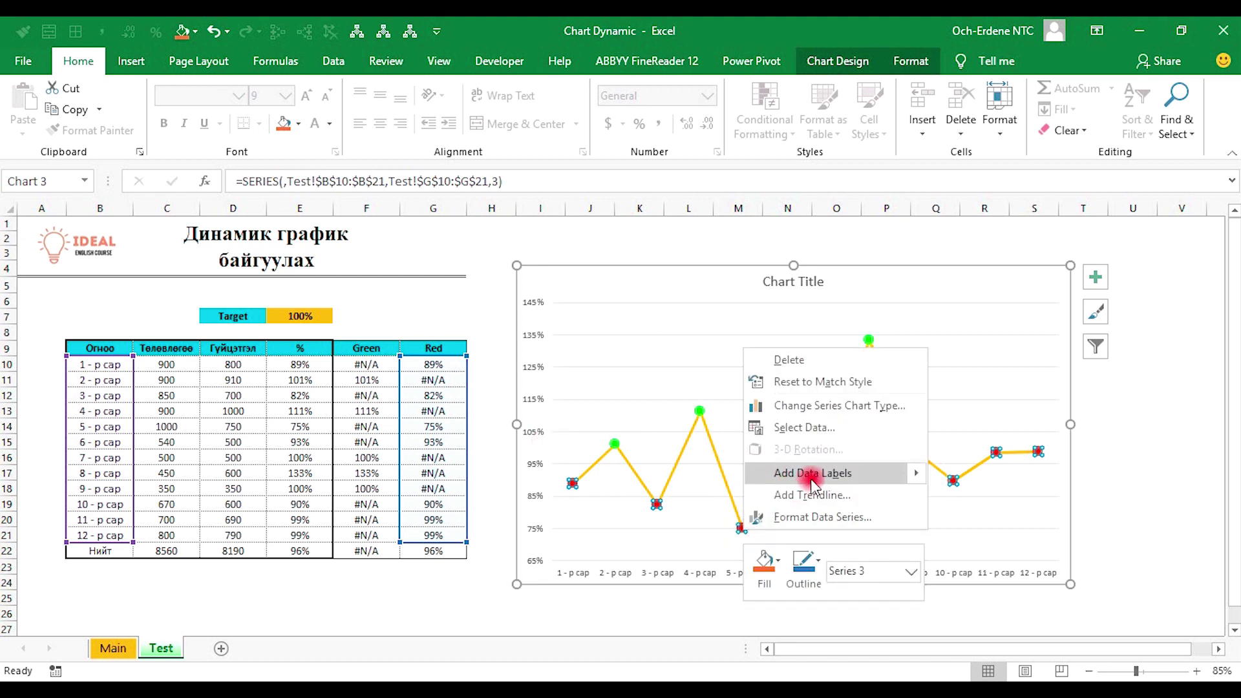
pyautogui.moveTo(908, 474)
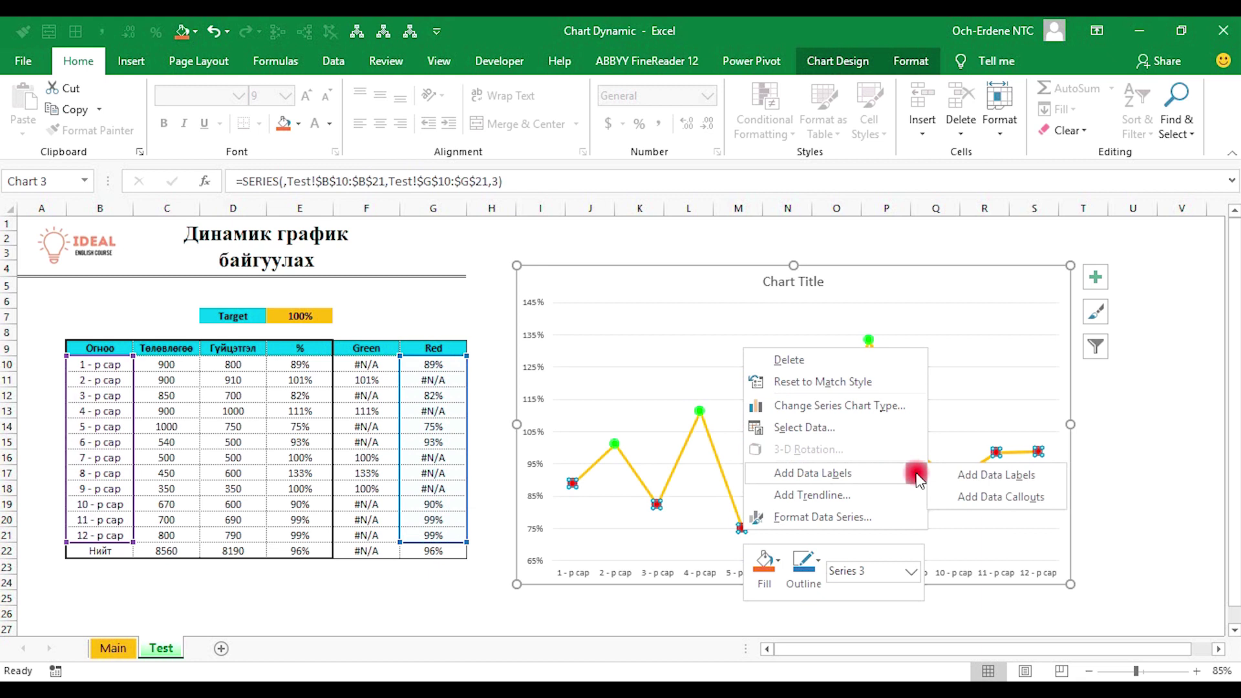
pyautogui.click(996, 475)
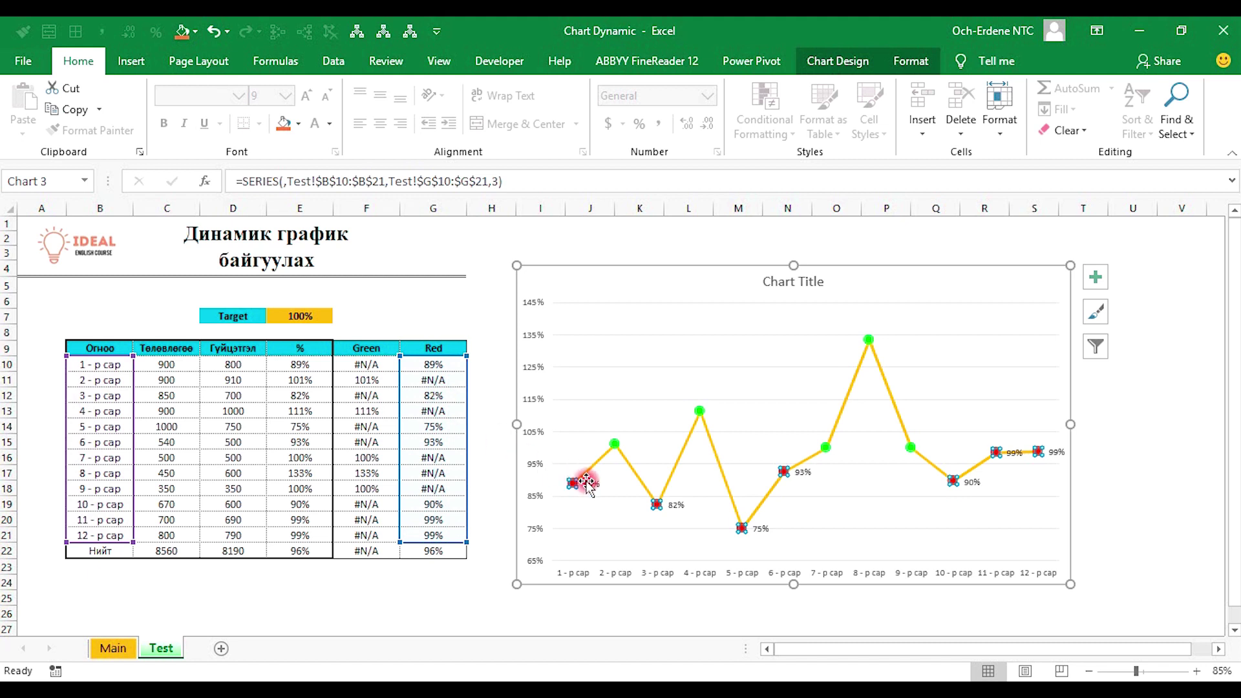
# Set the label position of the Series 3 data labels to Below and close the label formatting.
pyautogui.click(680, 508)
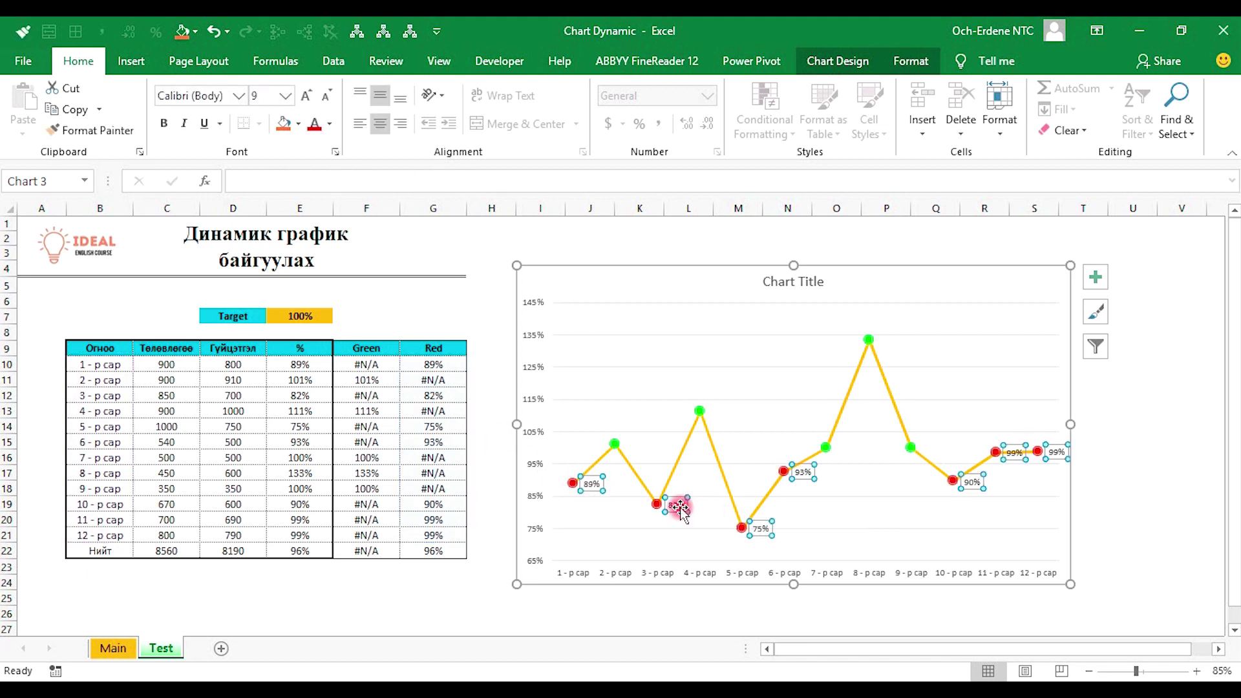
pyautogui.rightClick(670, 505)
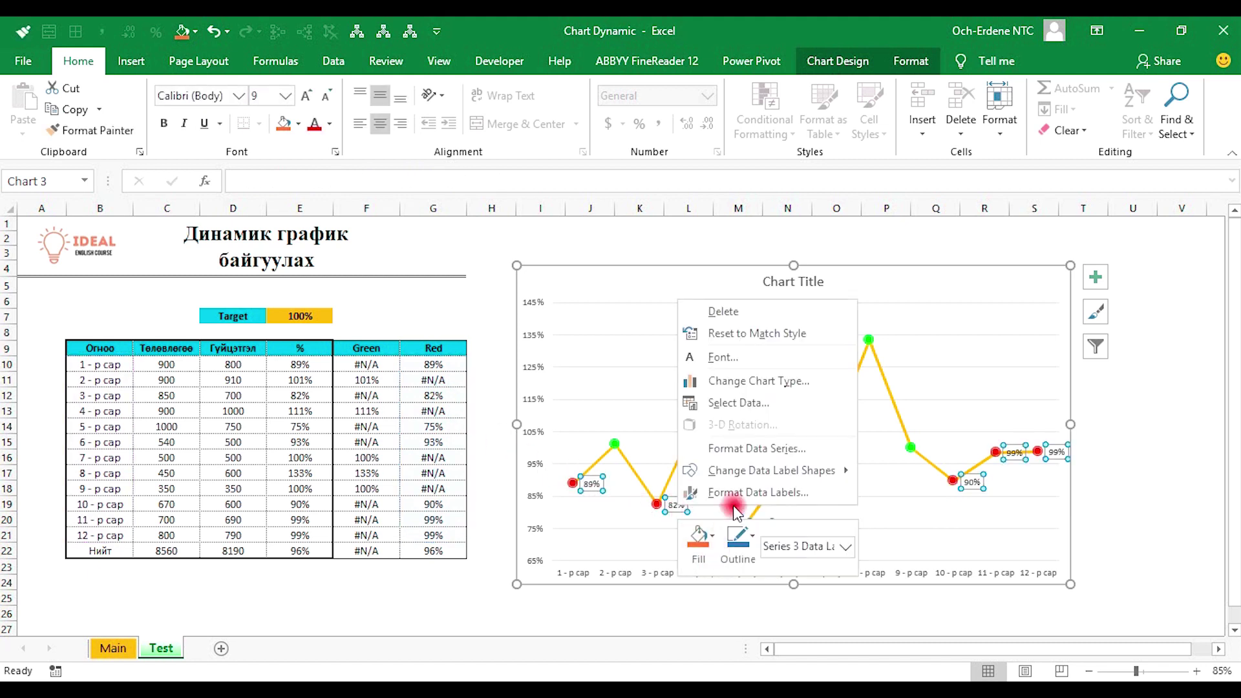
pyautogui.click(742, 494)
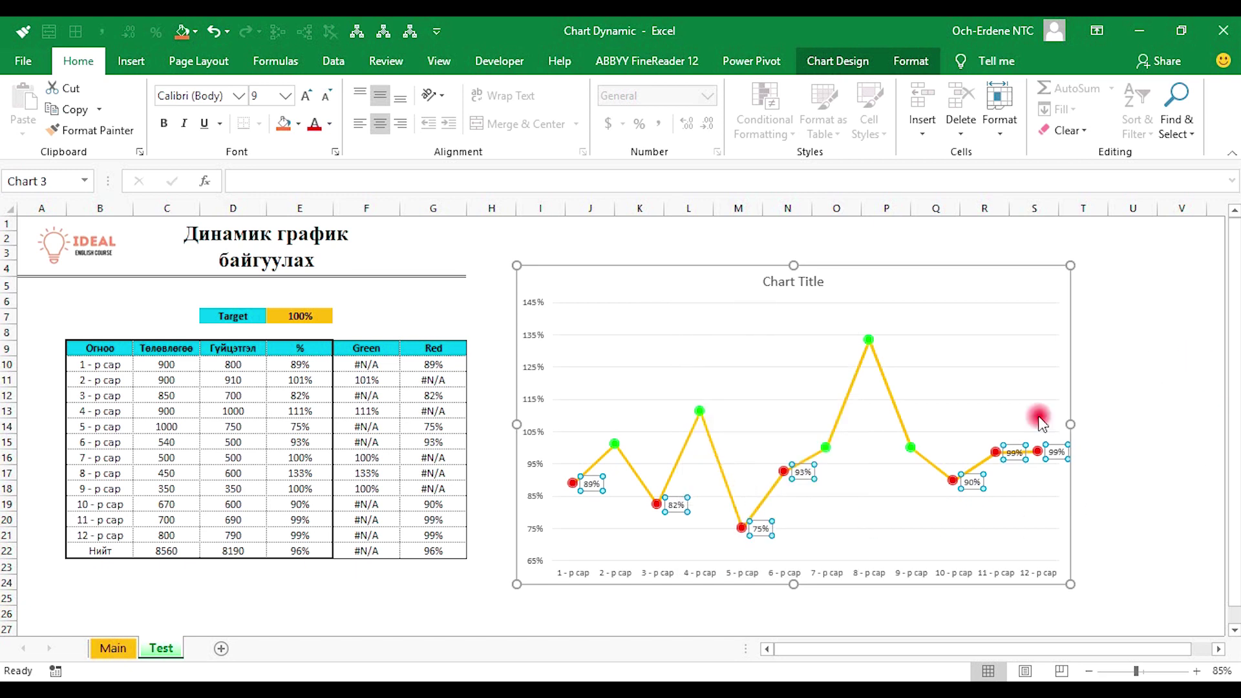
pyautogui.rightClick(679, 508)
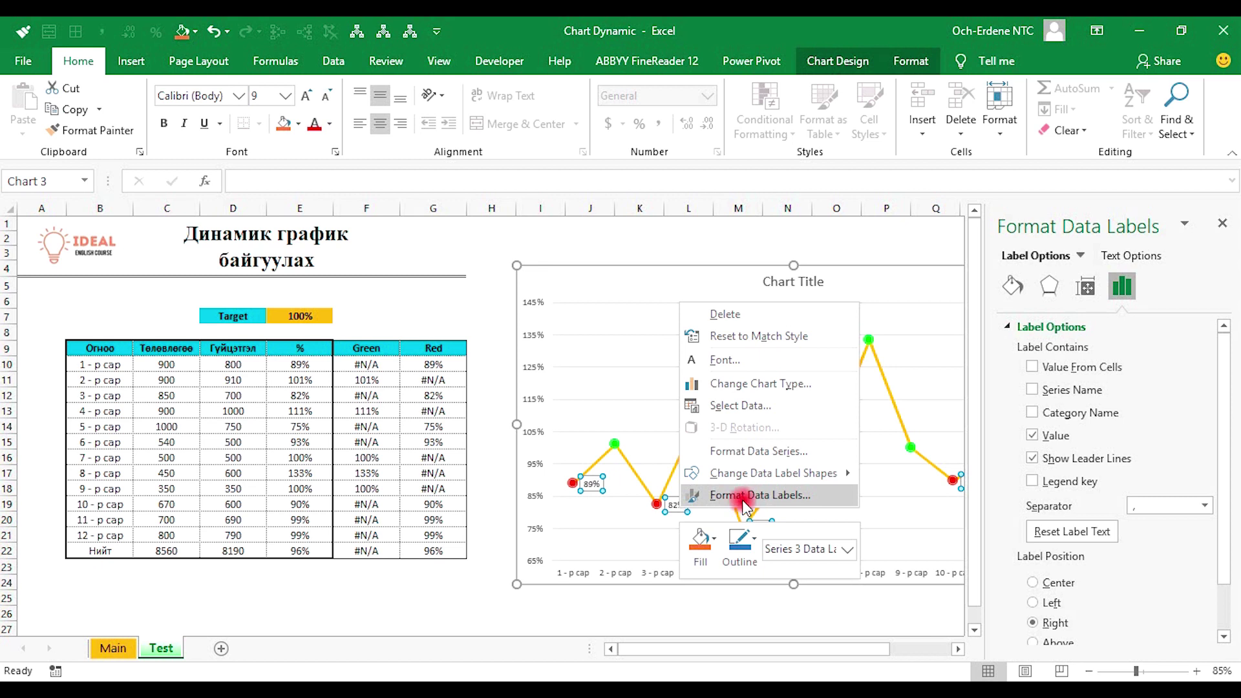
pyautogui.scroll(-2, 1138, 395)
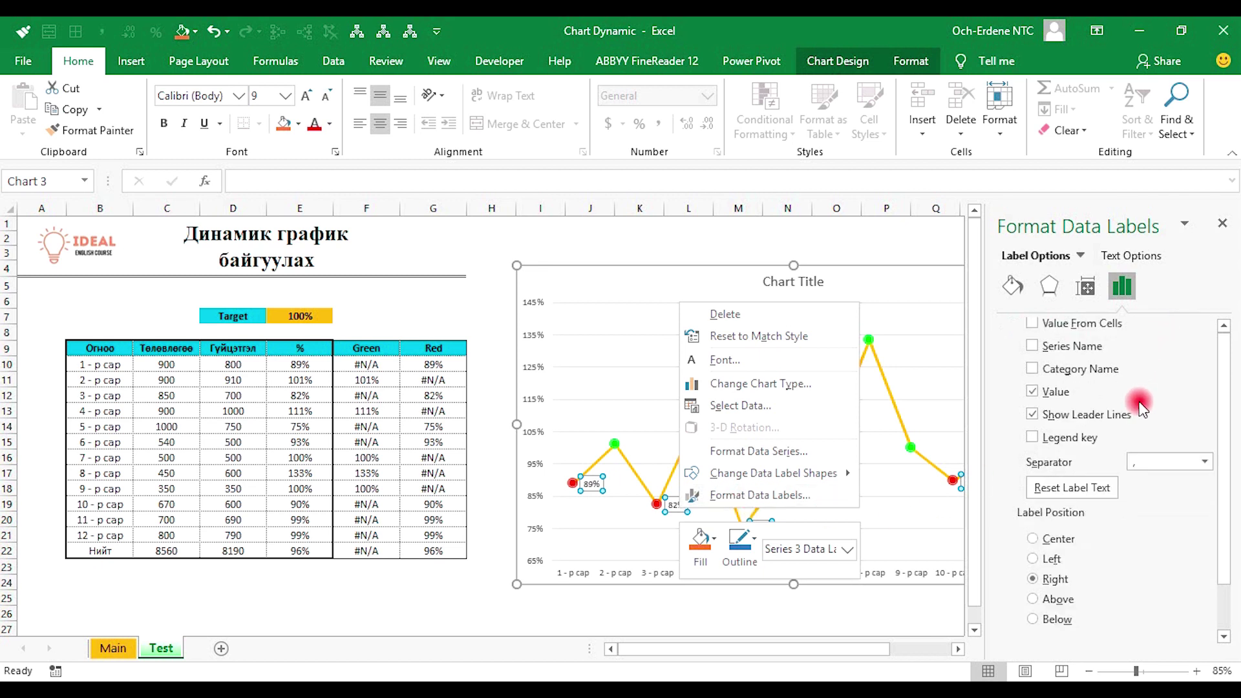
pyautogui.click(1046, 608)
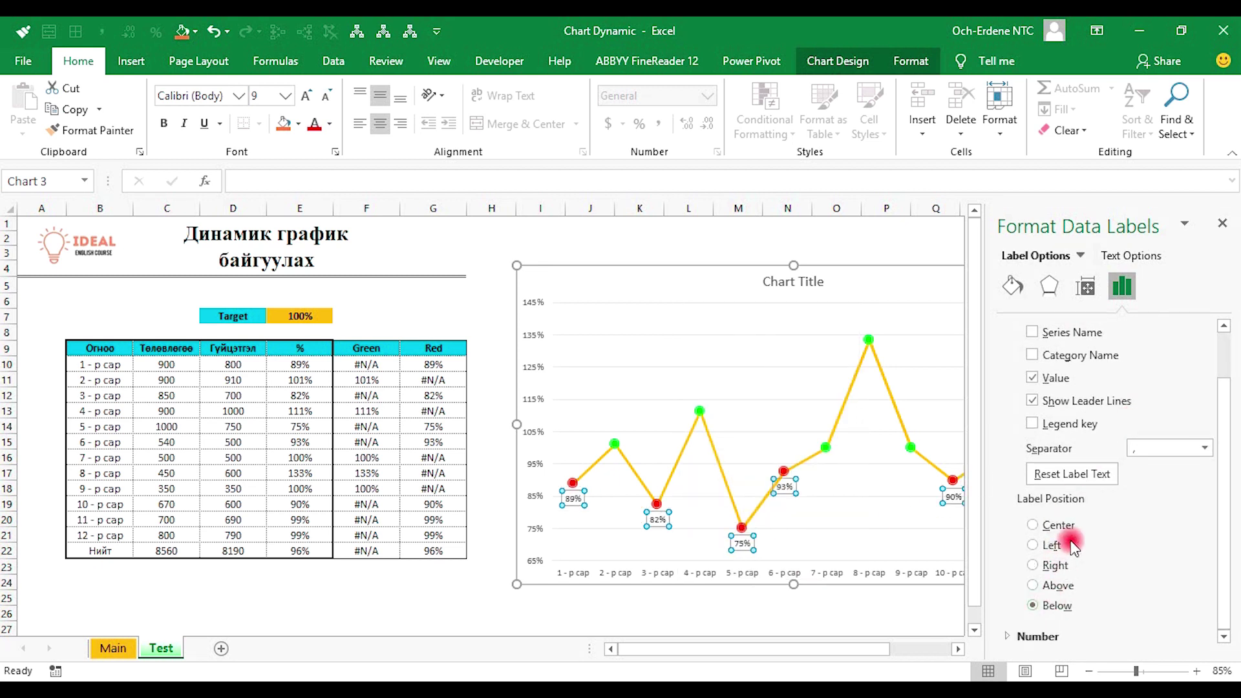
pyautogui.click(1222, 226)
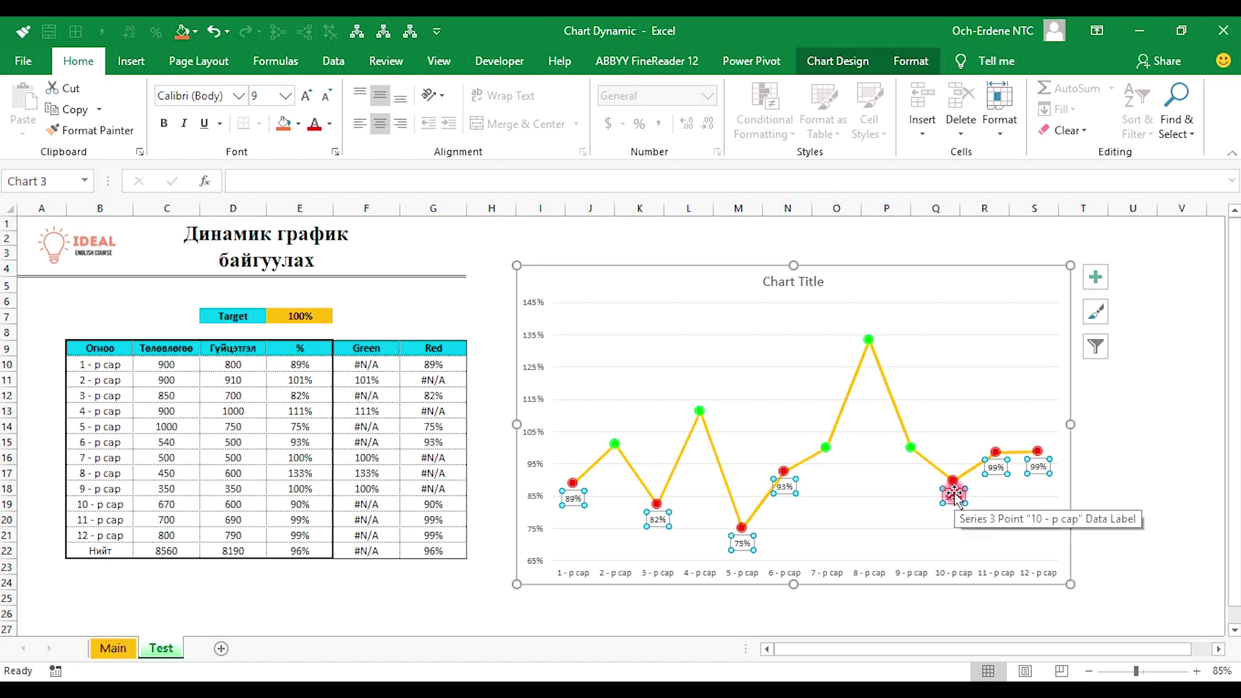
# Change the shape of the red Series 3 data labels to the up arrow callout.
pyautogui.rightClick(955, 496)
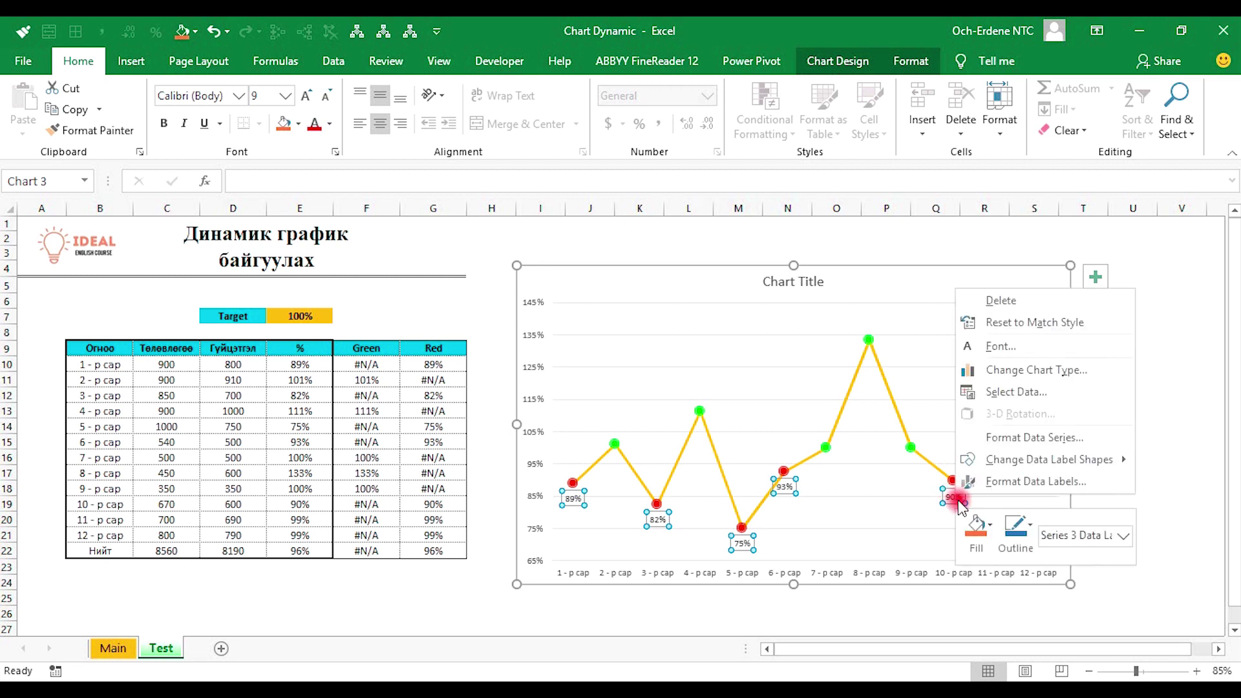
pyautogui.moveTo(1019, 460)
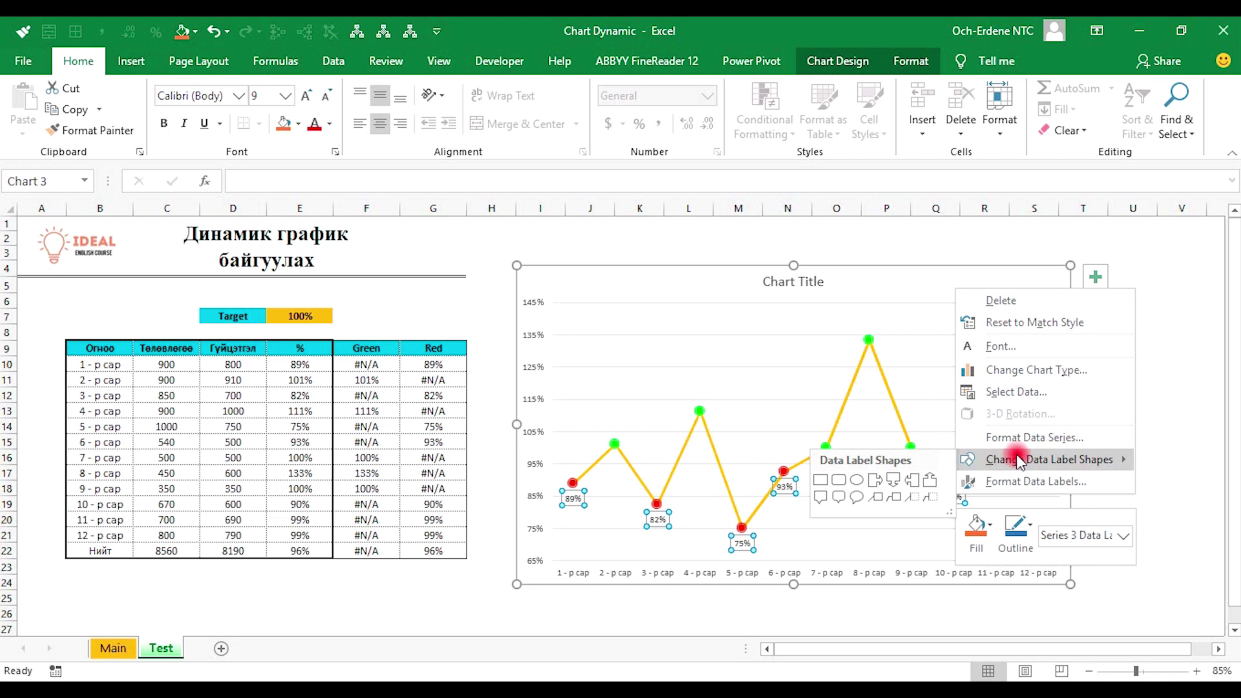
pyautogui.click(931, 481)
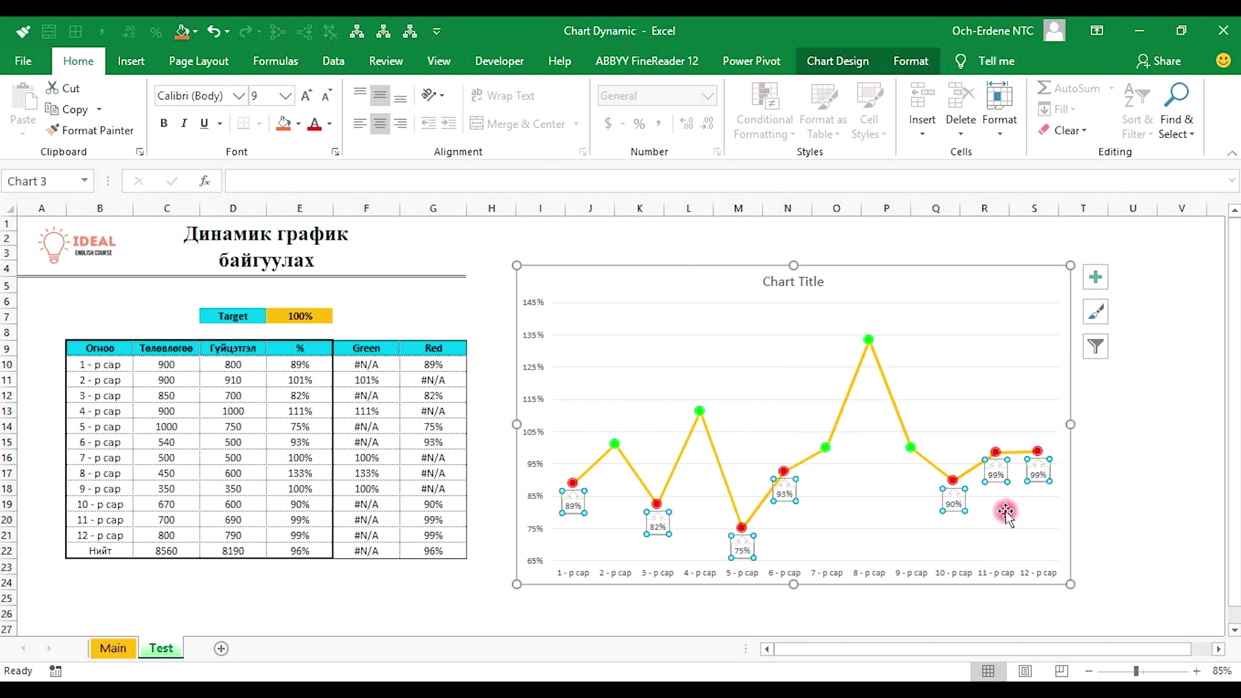
# Remove the outline from the Series 3 data labels and fill them with the recently used red.
pyautogui.click(907, 61)
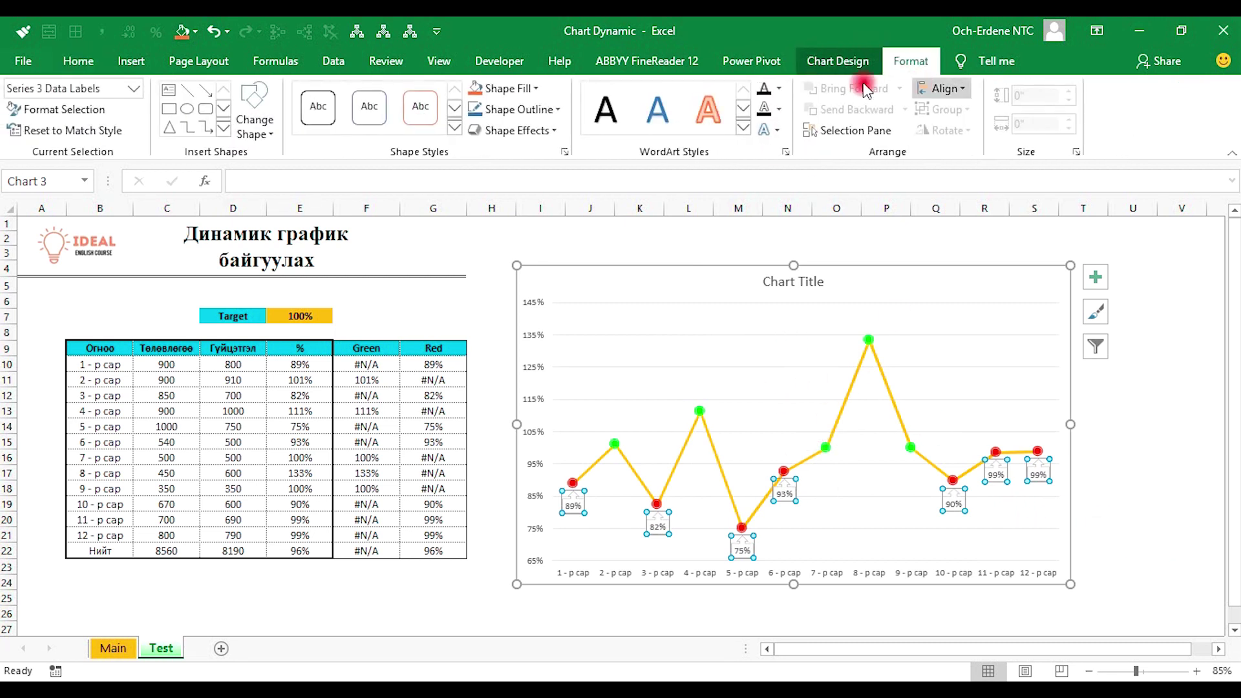
pyautogui.click(510, 110)
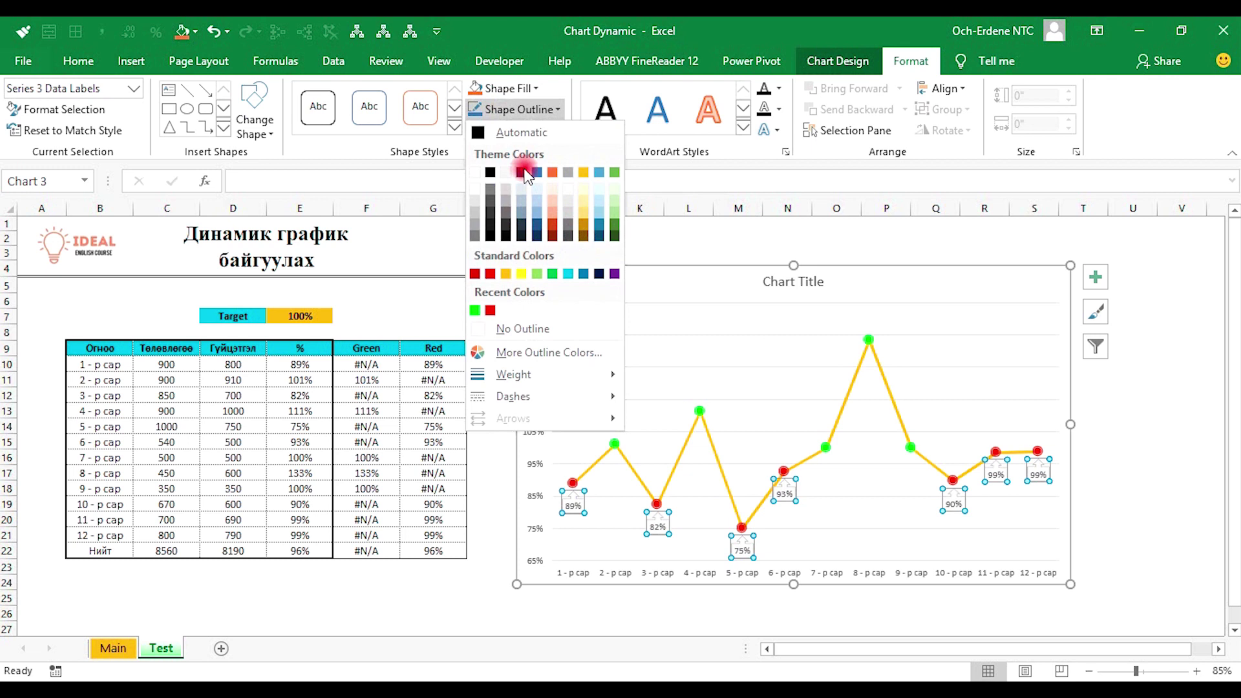
pyautogui.click(543, 330)
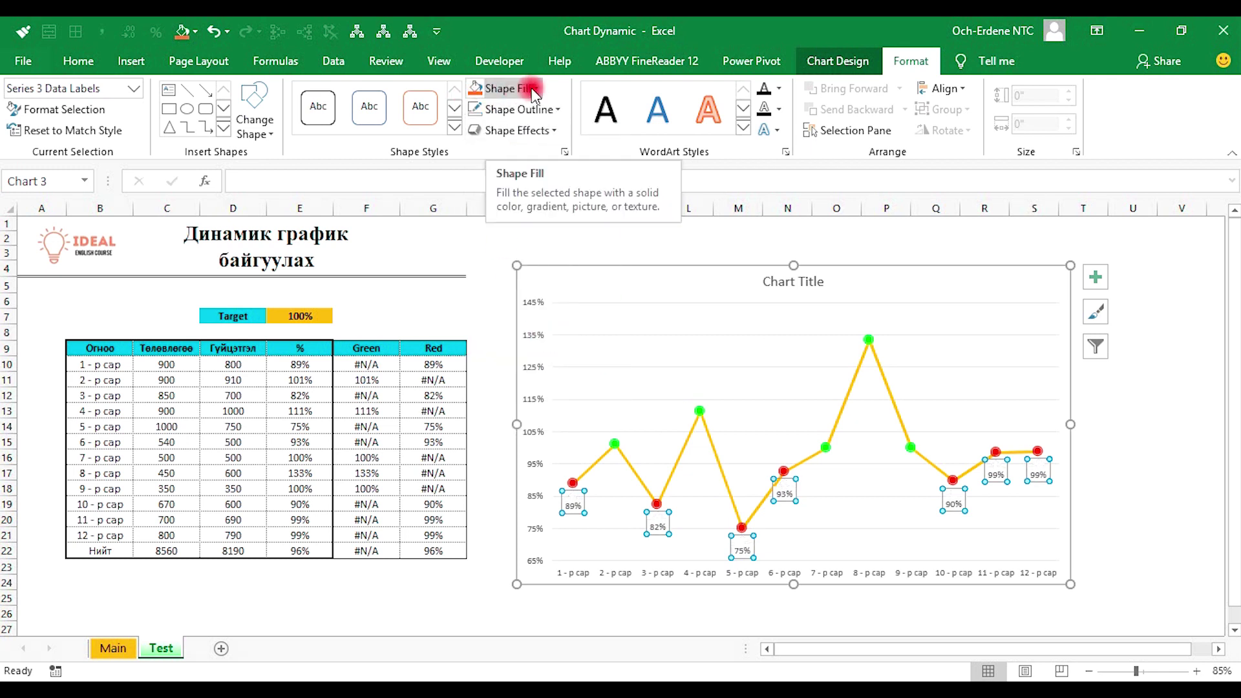
pyautogui.click(516, 90)
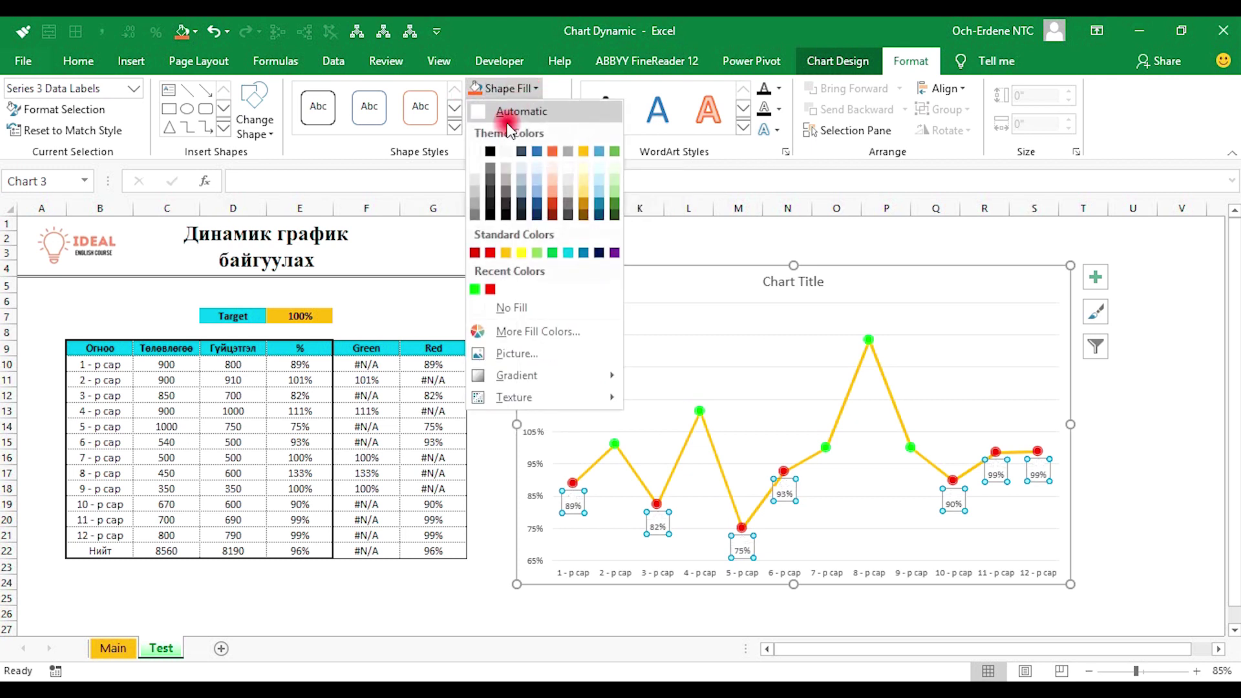
pyautogui.click(491, 289)
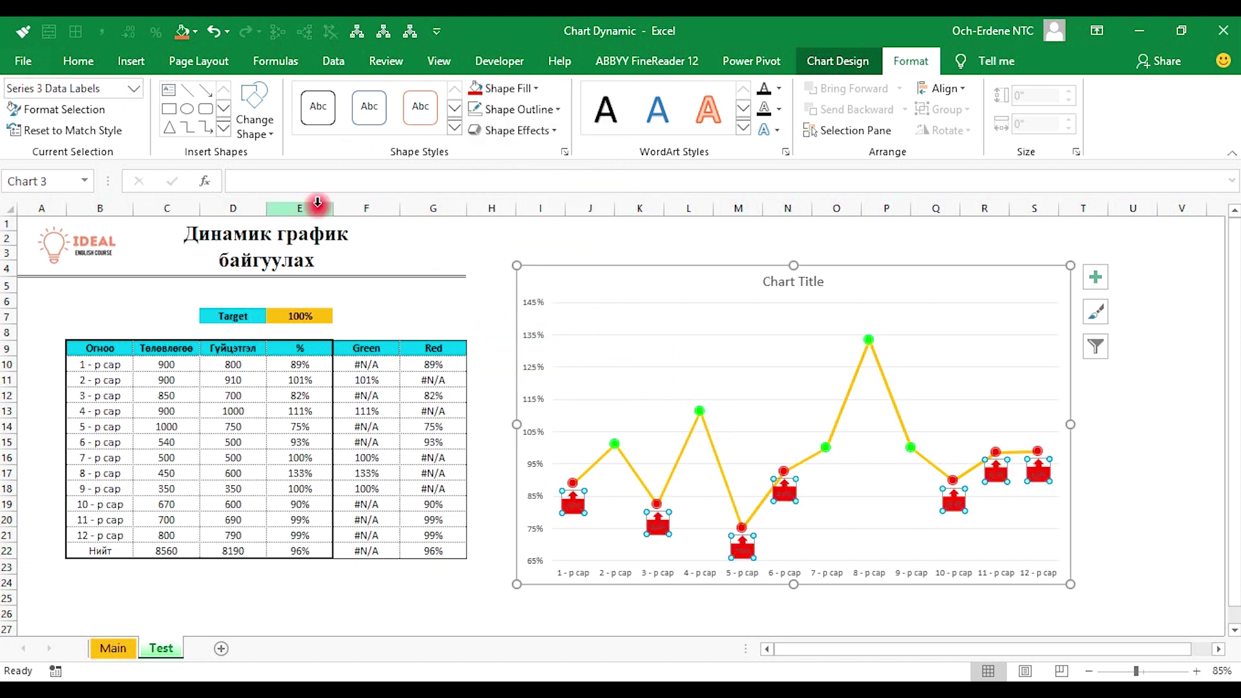
# Make the Series 3 data label text black and bold, with a font size of 10.5.
pyautogui.click(78, 61)
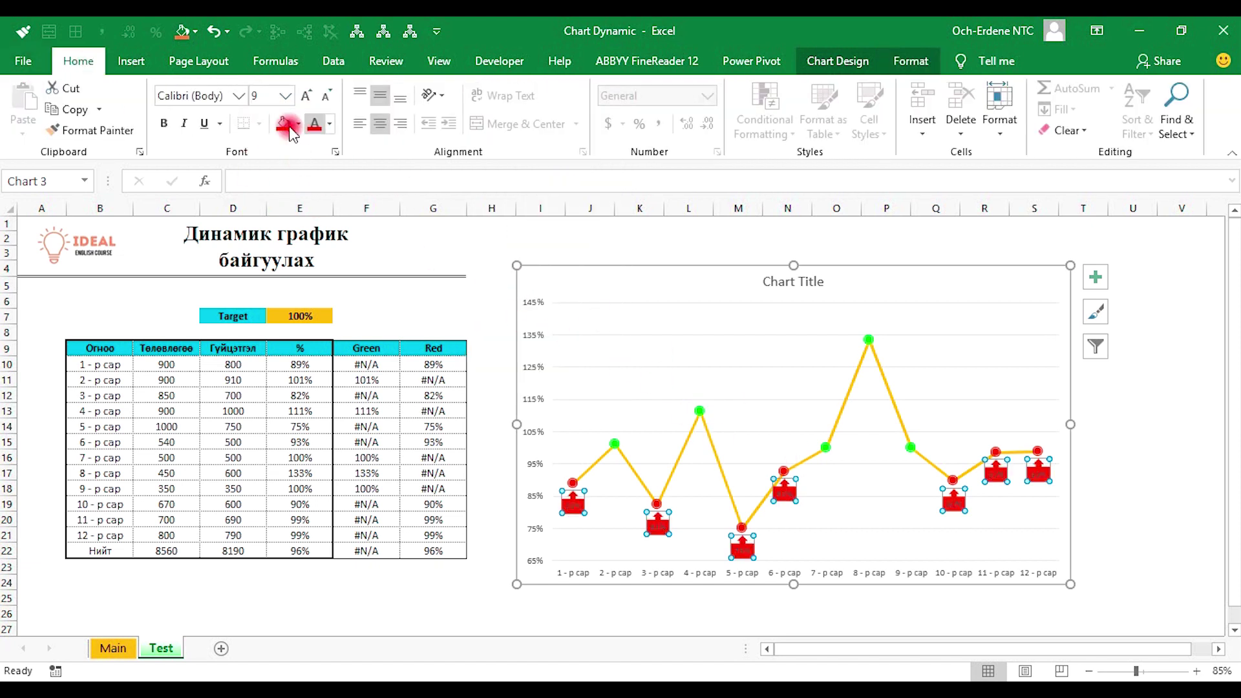
pyautogui.click(329, 123)
pyautogui.click(333, 144)
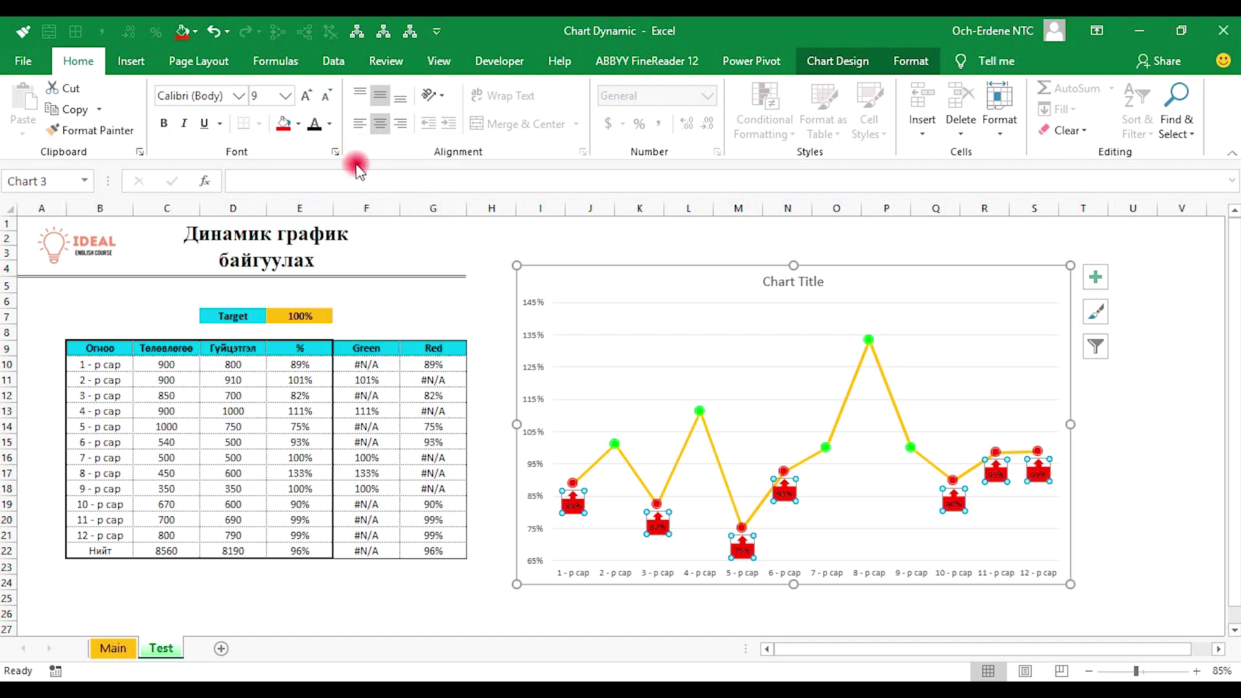
pyautogui.click(179, 129)
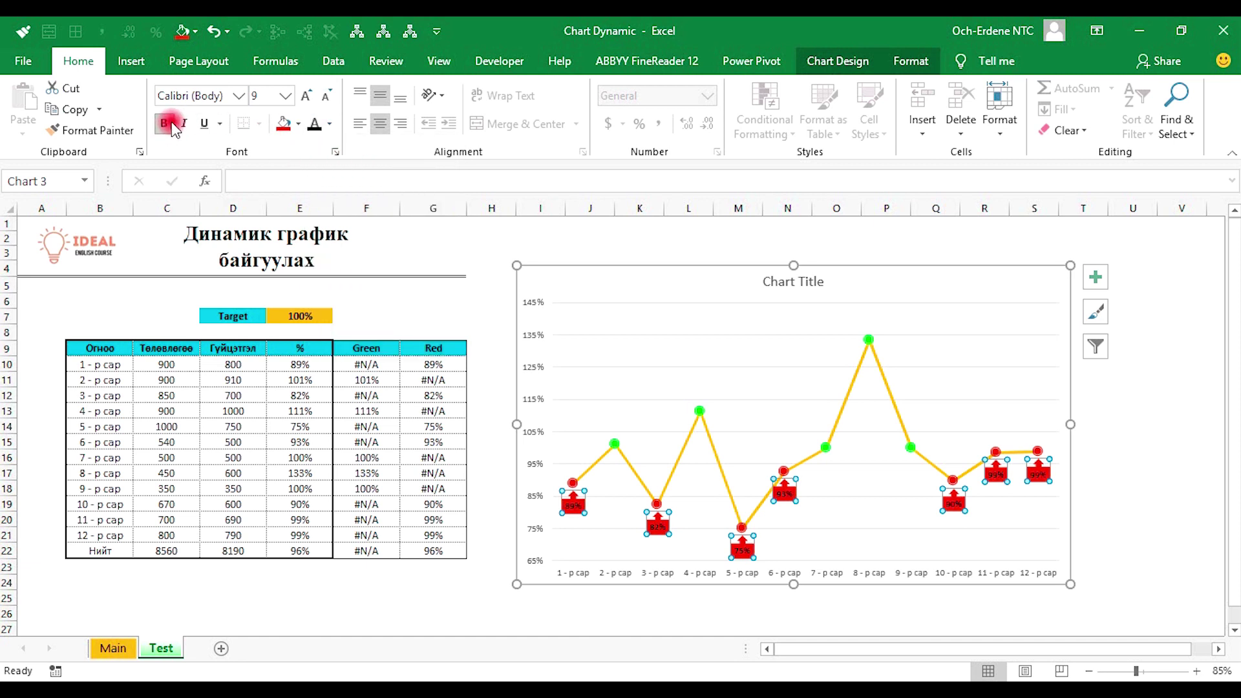
pyautogui.click(981, 474)
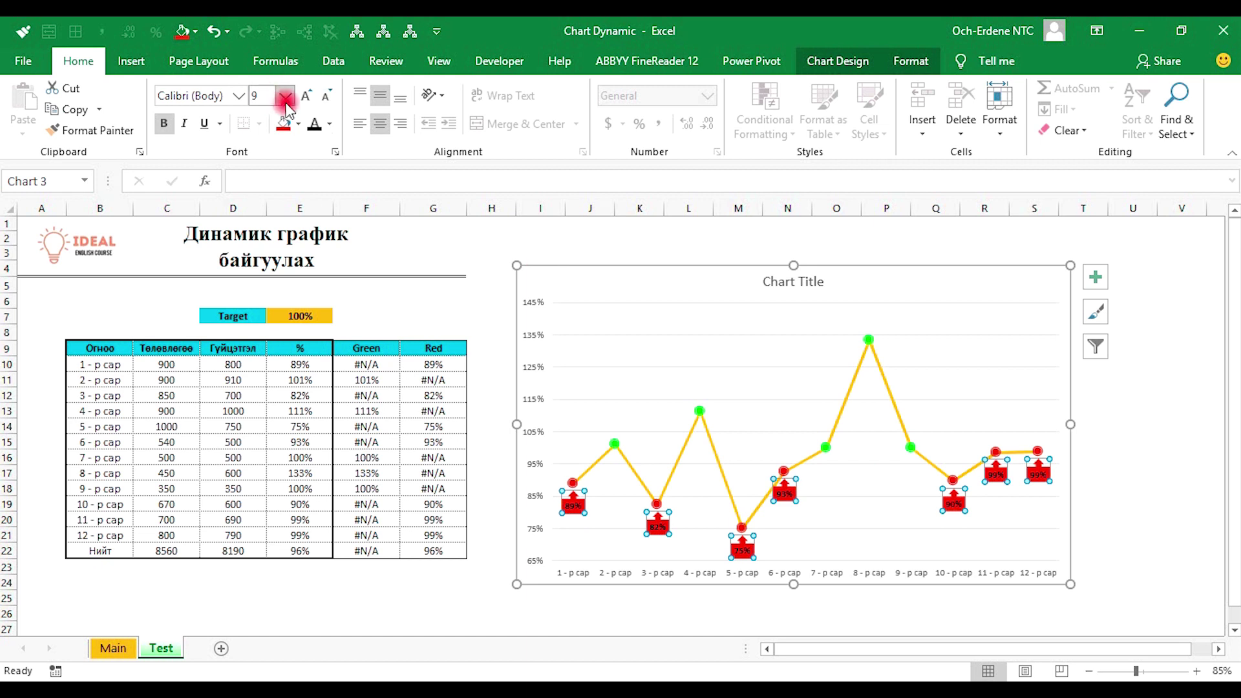
pyautogui.click(306, 95)
pyautogui.click(307, 95)
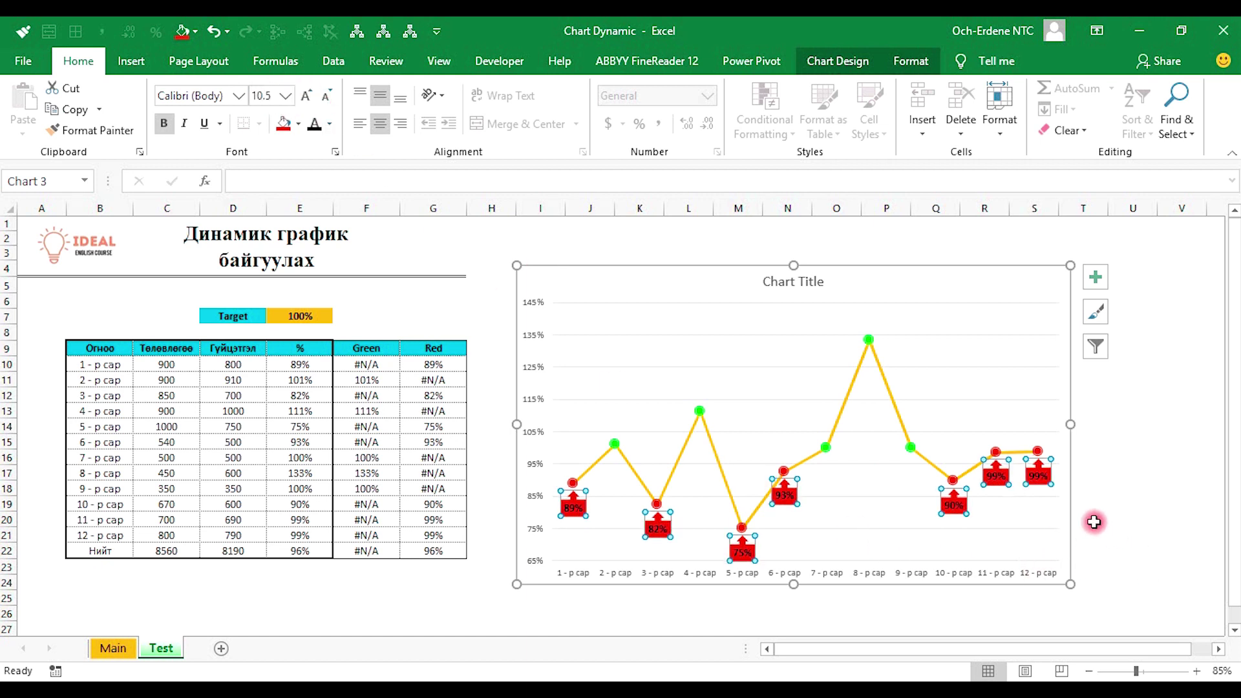
pyautogui.click(1148, 551)
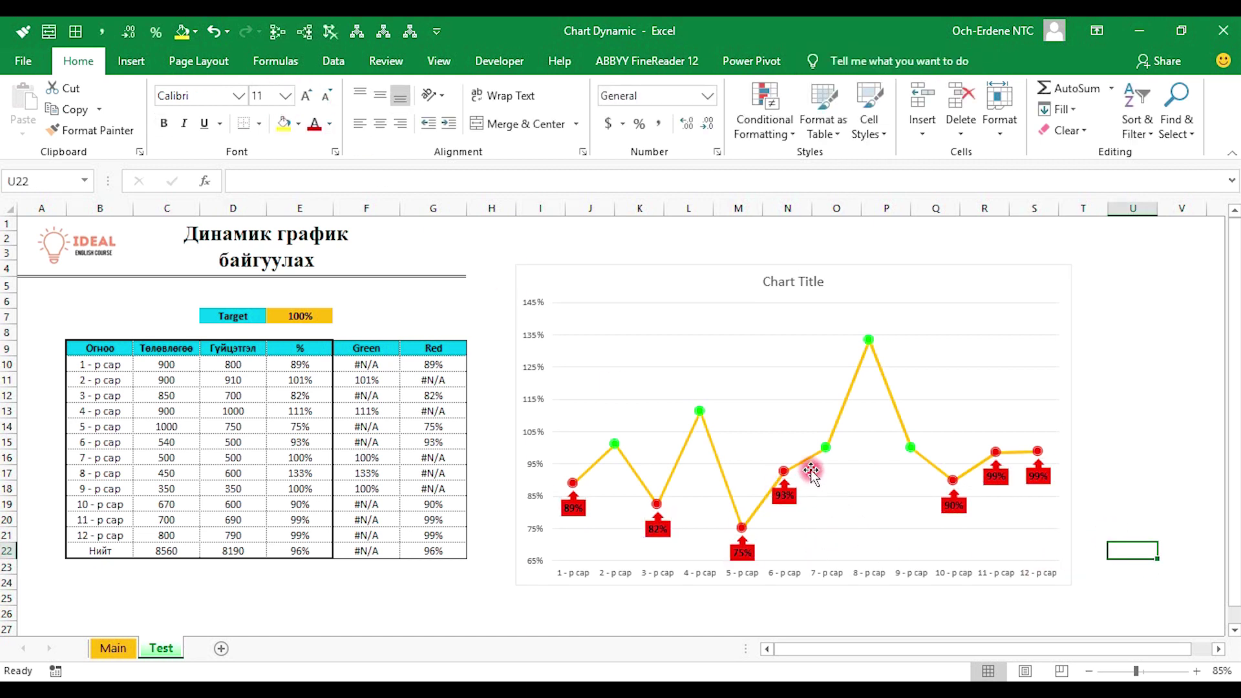
# Add plain data labels to the green markers of Series 2.
pyautogui.click(867, 342)
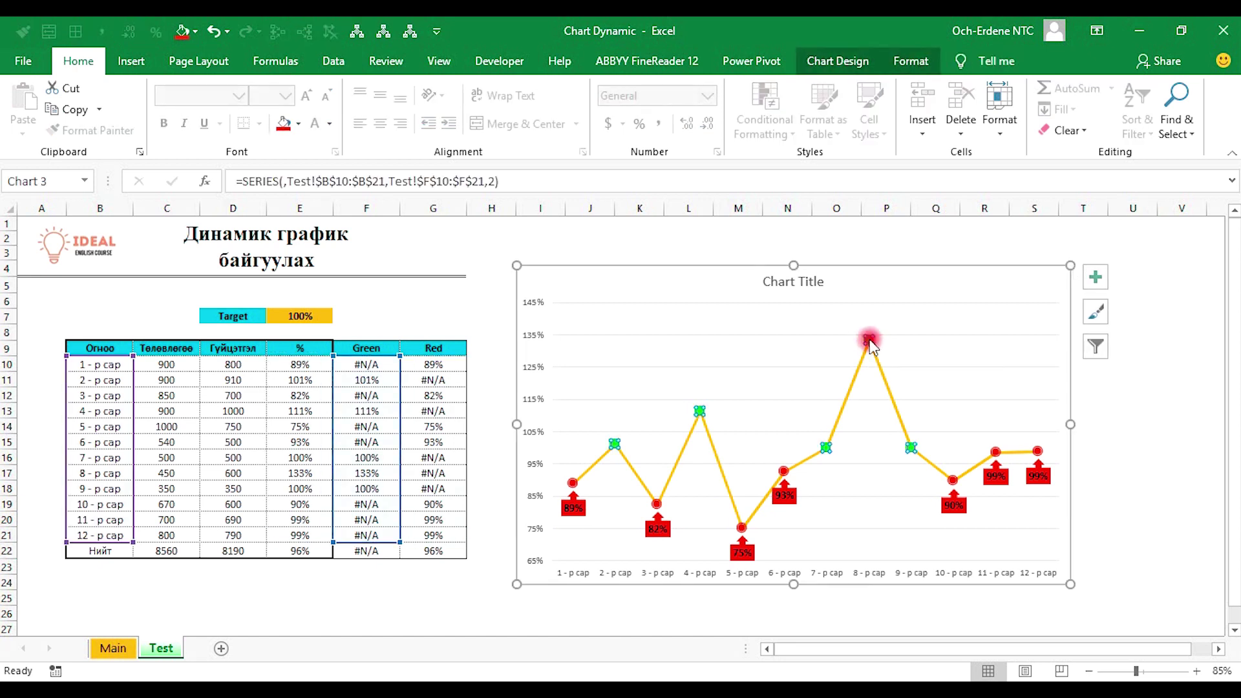
pyautogui.rightClick(869, 343)
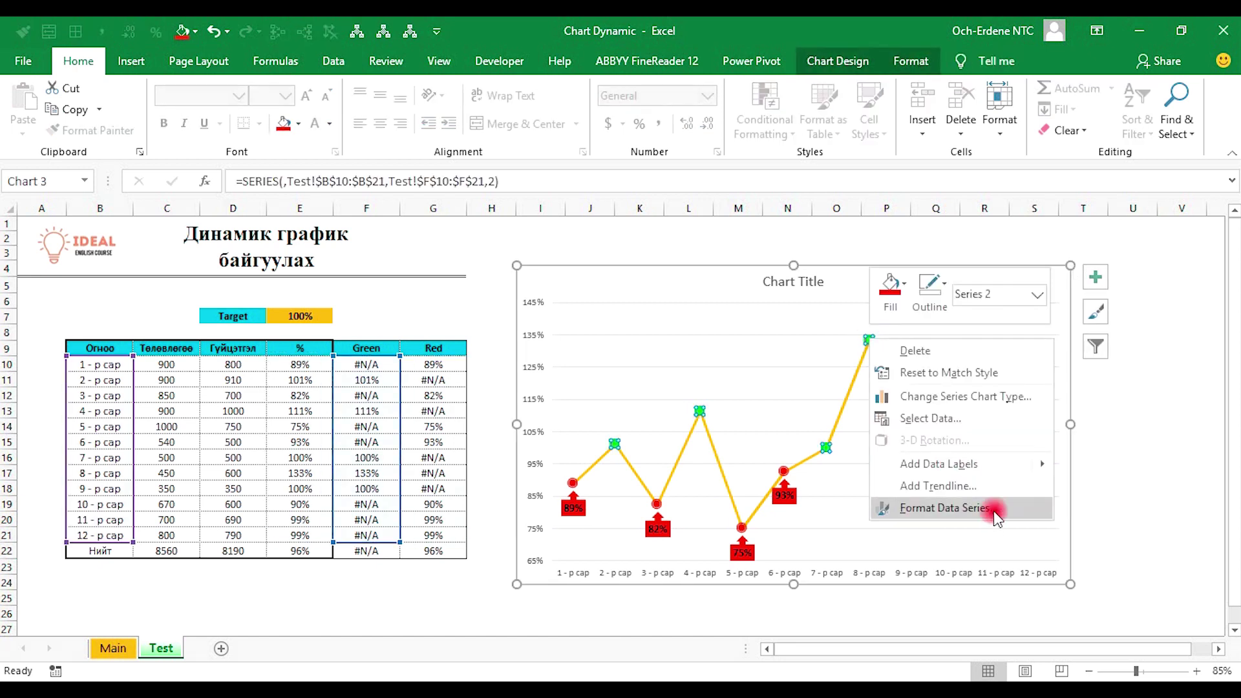
pyautogui.click(1020, 463)
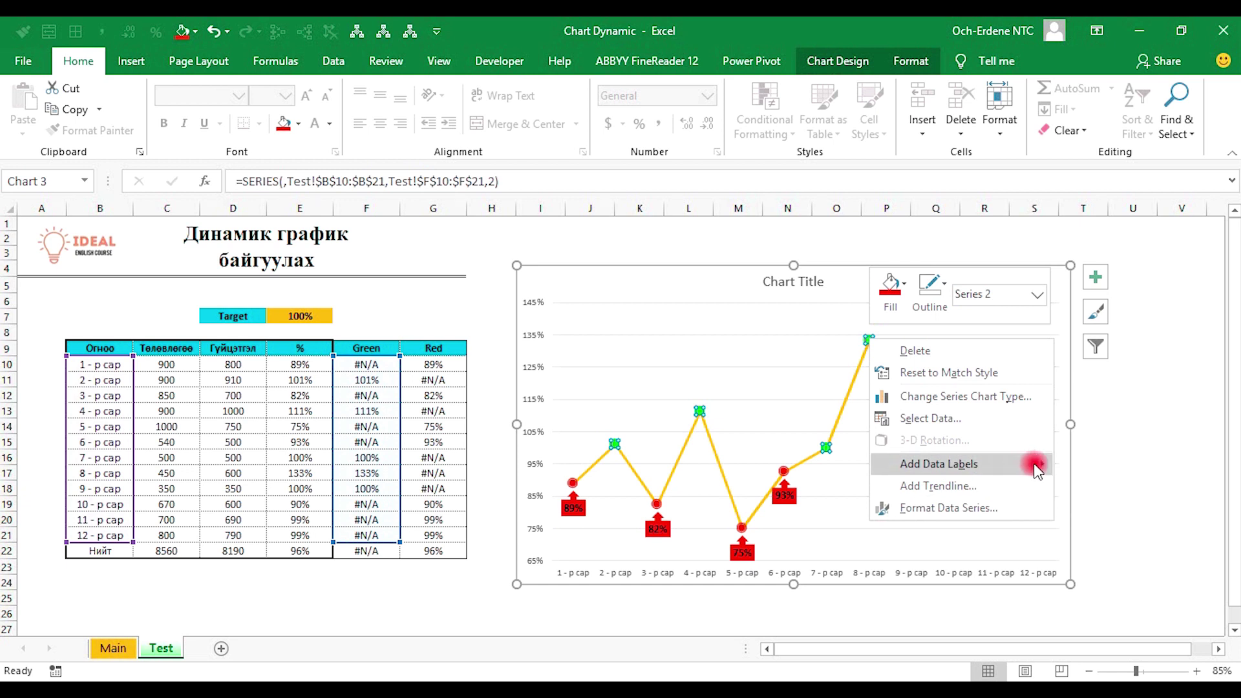
pyautogui.click(1099, 471)
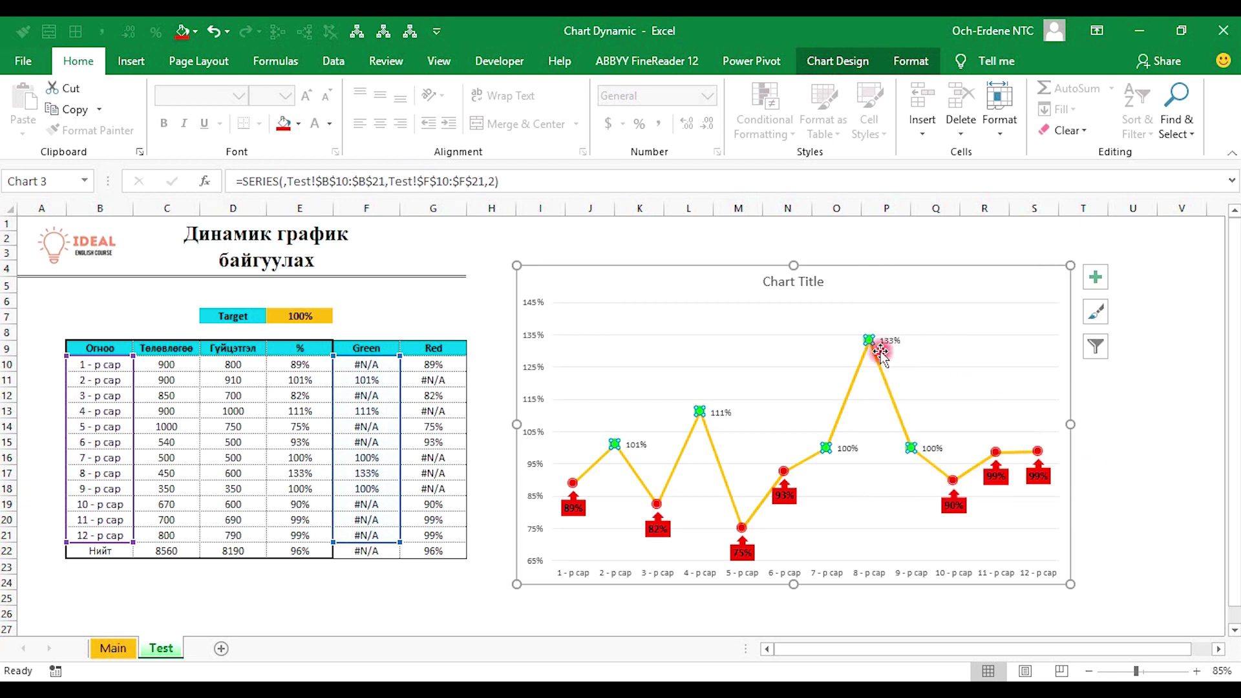
# Set the label position of the Series 2 data labels to Above and close the label formatting.
pyautogui.rightClick(893, 345)
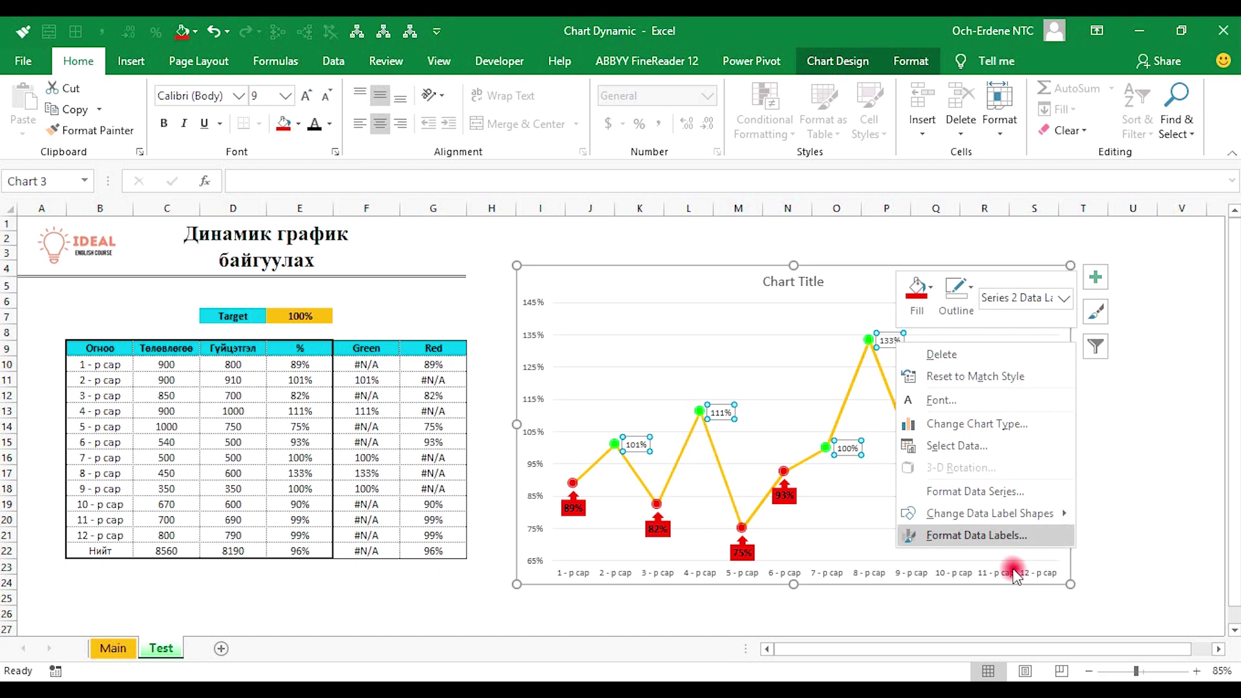
pyautogui.click(1013, 536)
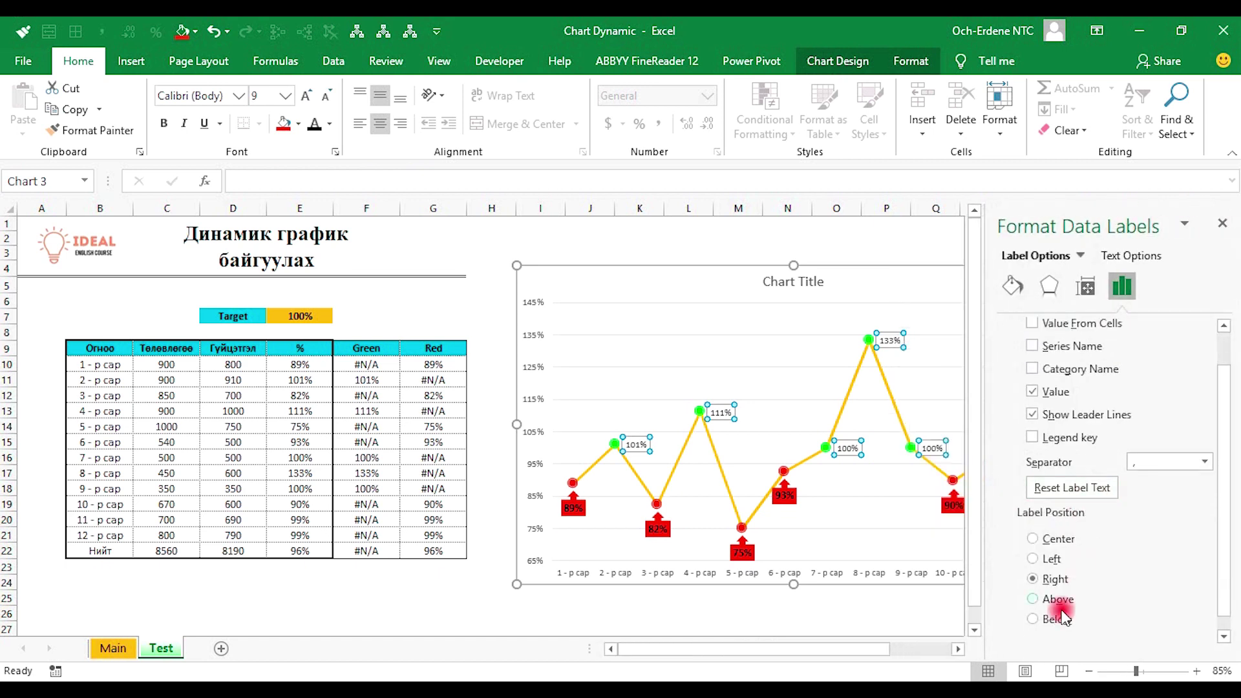
pyautogui.click(1064, 586)
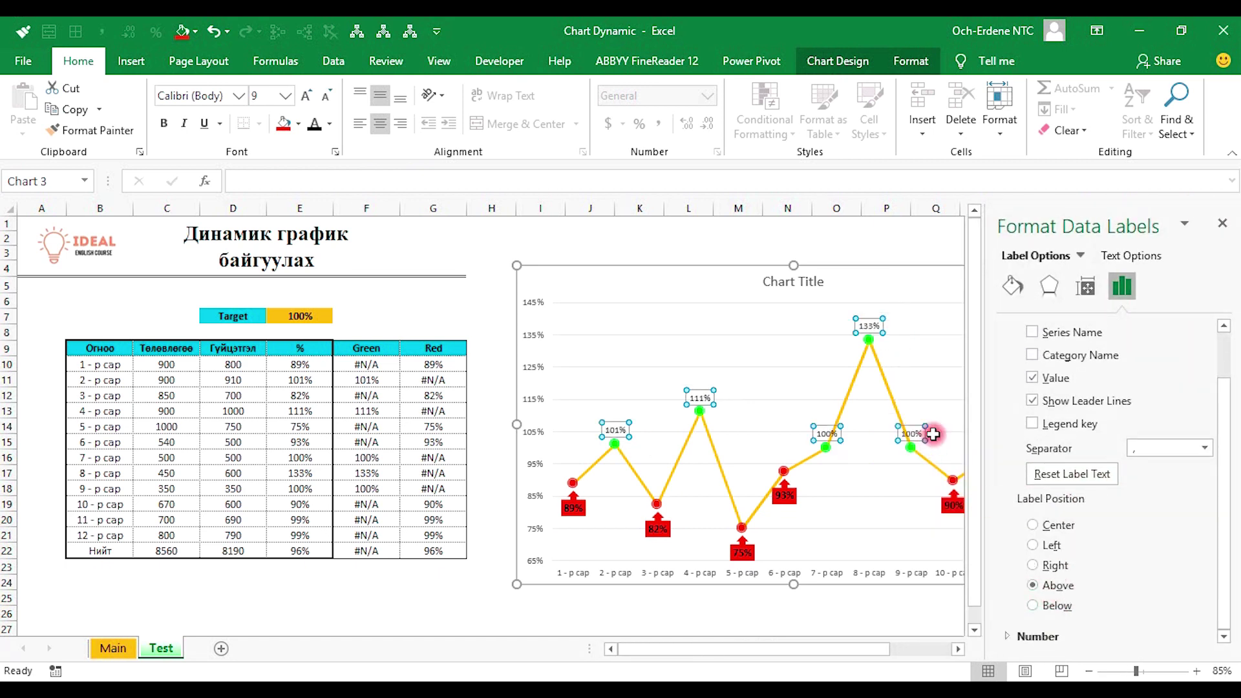
pyautogui.click(1223, 228)
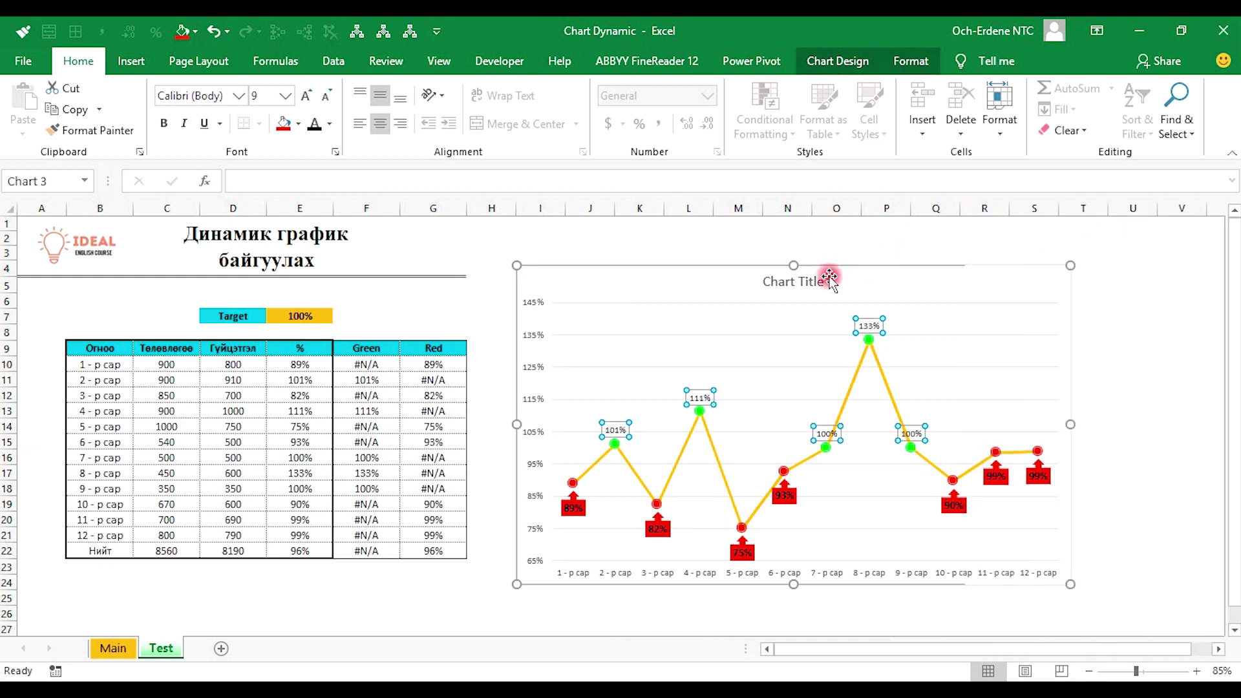
# Change the shape of the Series 2 data labels to the down arrow callout.
pyautogui.rightClick(870, 327)
pyautogui.moveTo(971, 501)
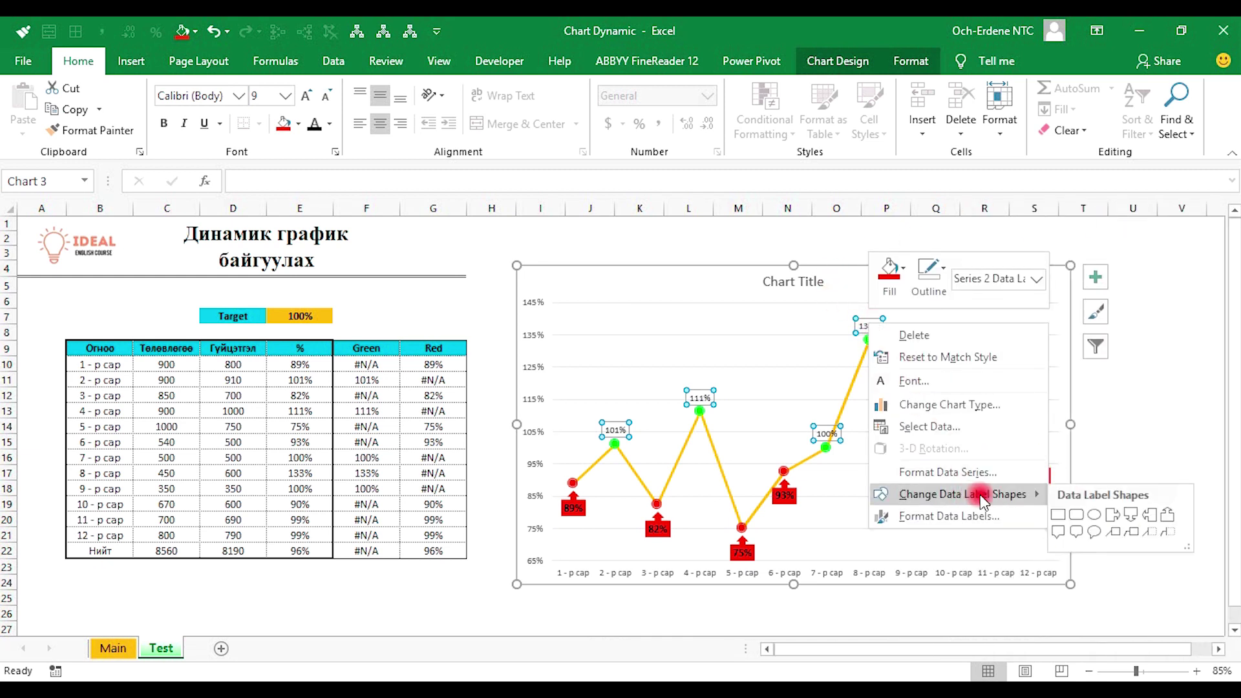
pyautogui.click(1132, 516)
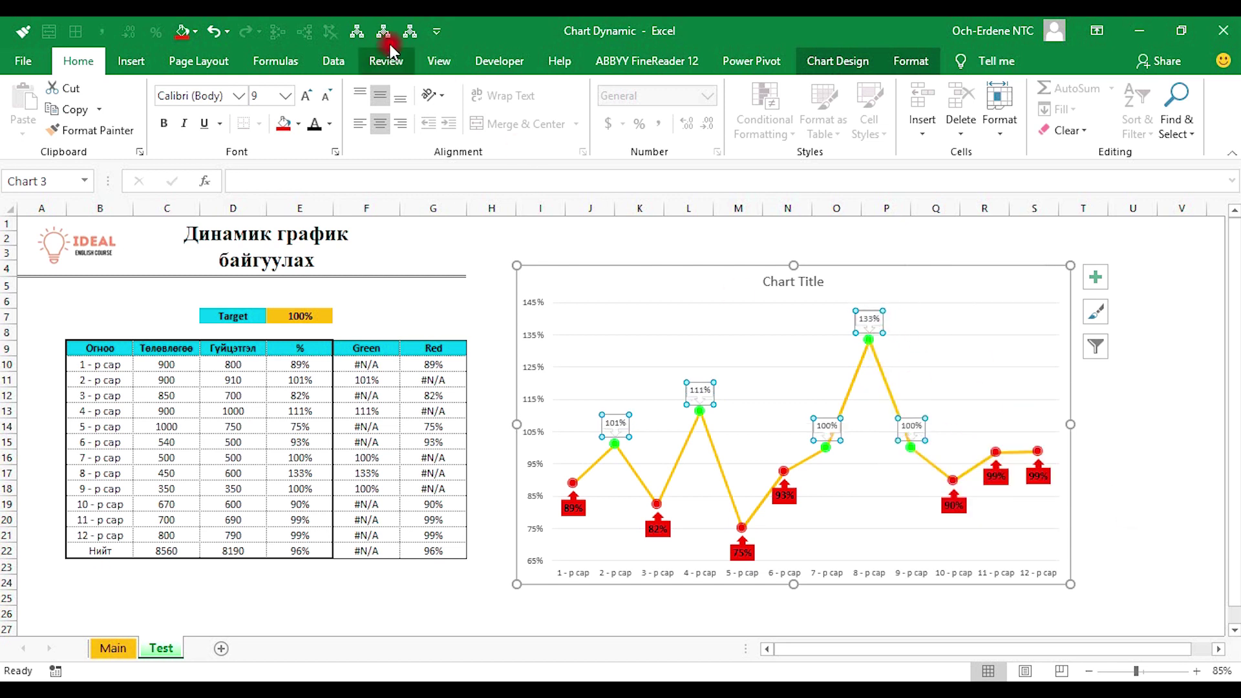
# Fill the Series 2 data labels with the recently used bright green and remove their outline.
pyautogui.click(911, 61)
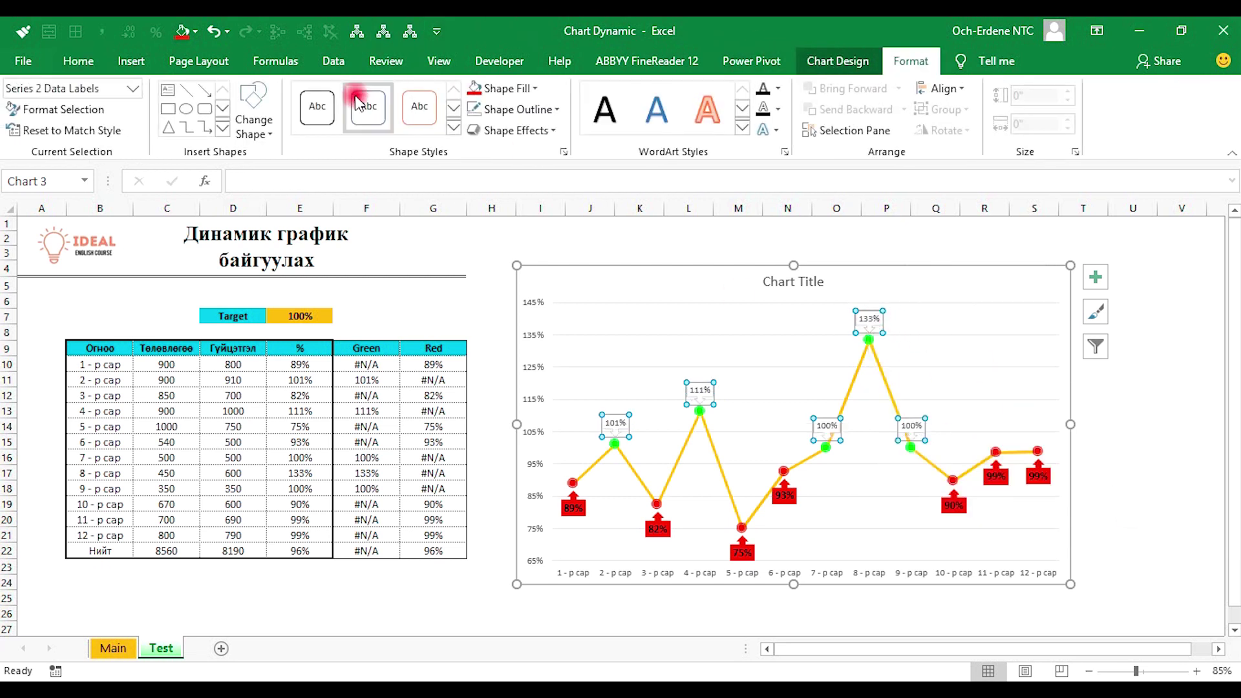
pyautogui.click(493, 92)
pyautogui.click(477, 284)
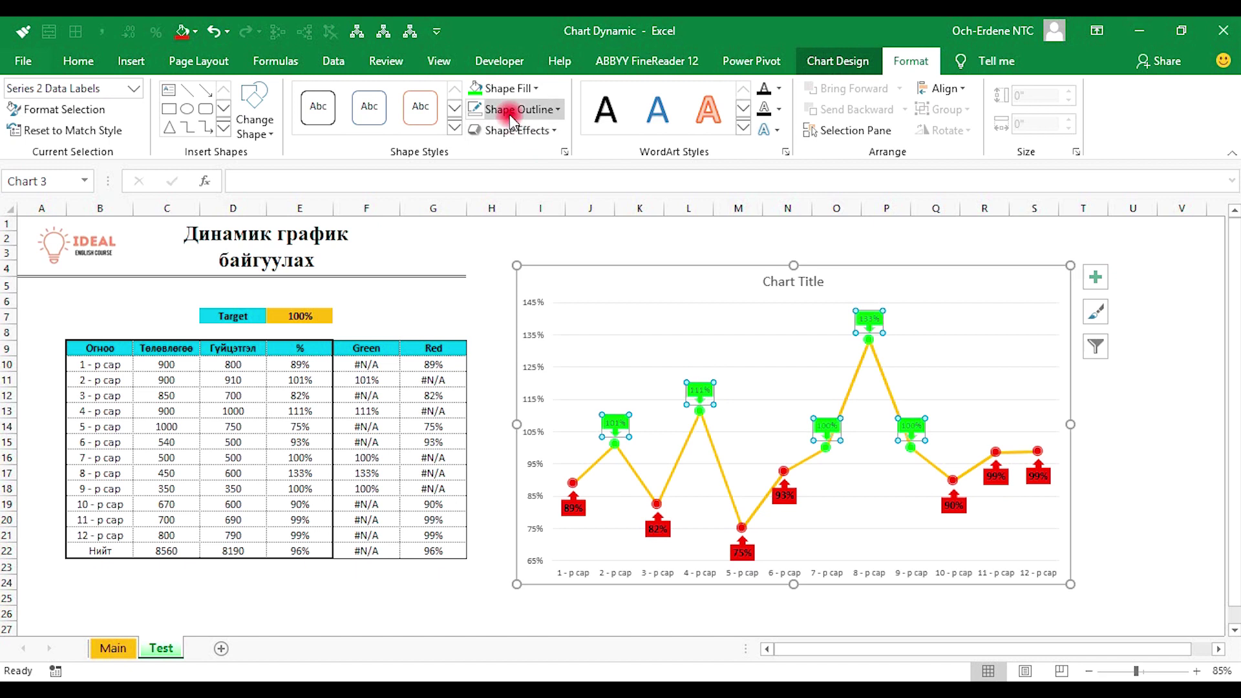
pyautogui.click(512, 113)
pyautogui.click(516, 328)
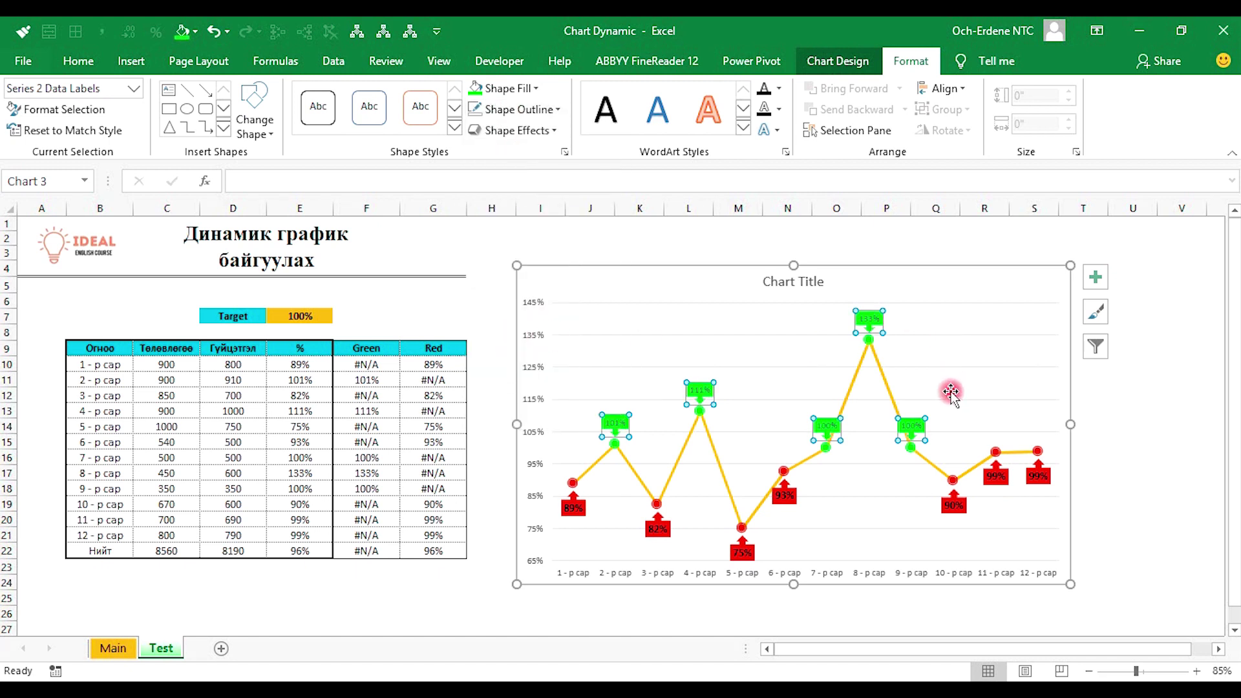
# Make the Series 2 data label text black and bold at size 10.5, matching the red labels.
pyautogui.click(79, 61)
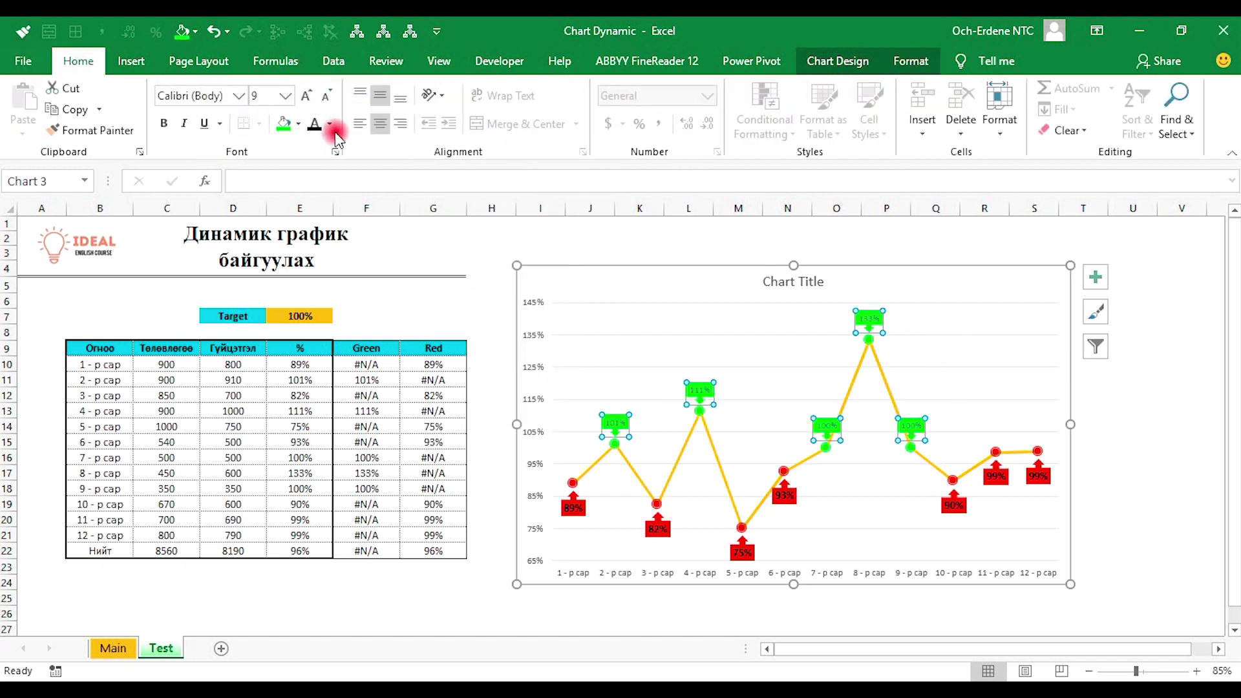
pyautogui.click(315, 128)
pyautogui.click(310, 98)
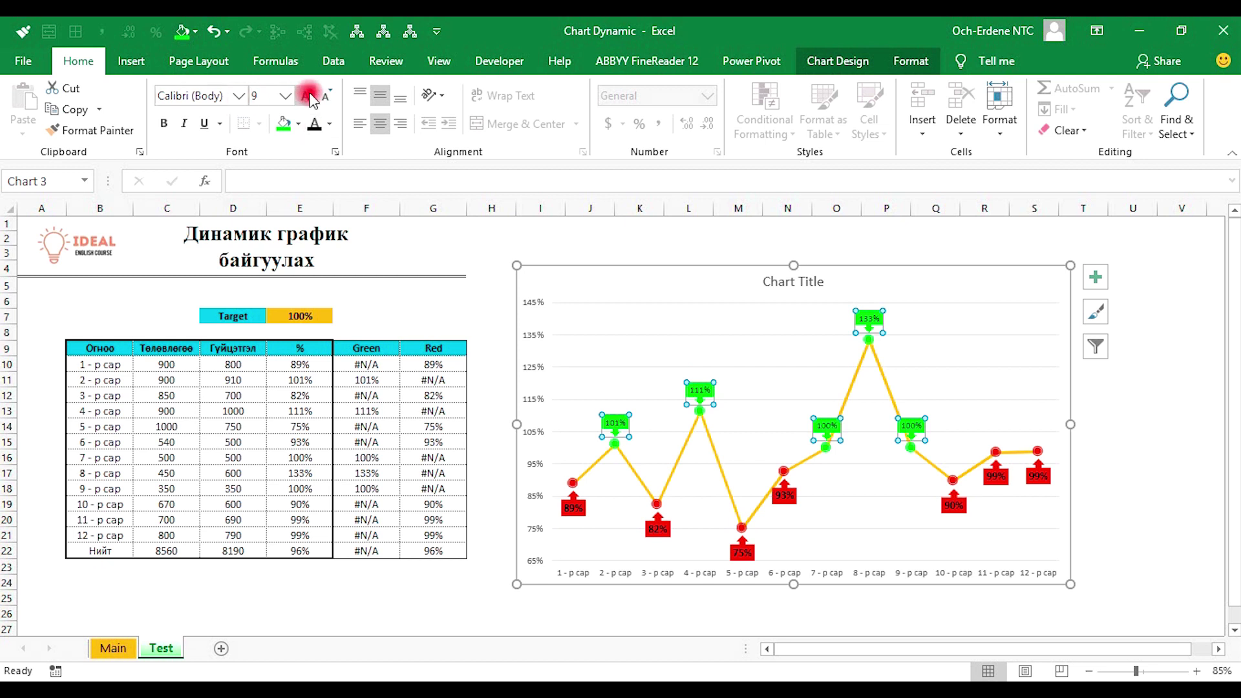
pyautogui.click(304, 98)
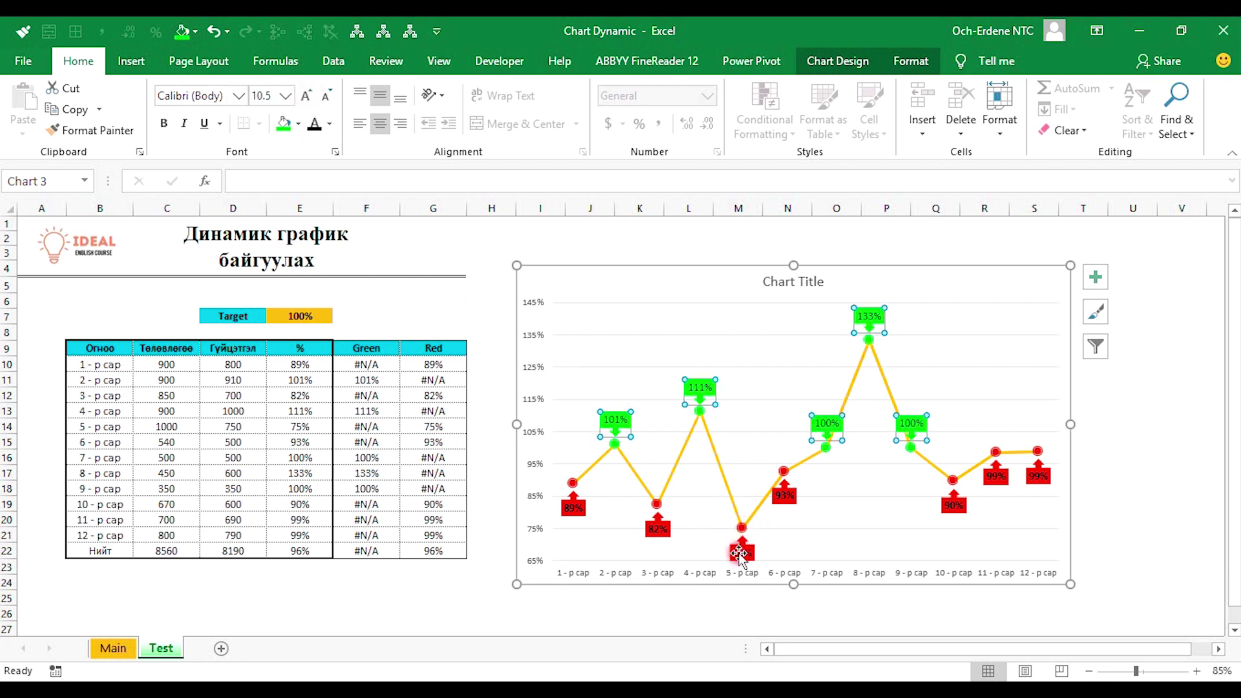
pyautogui.click(739, 554)
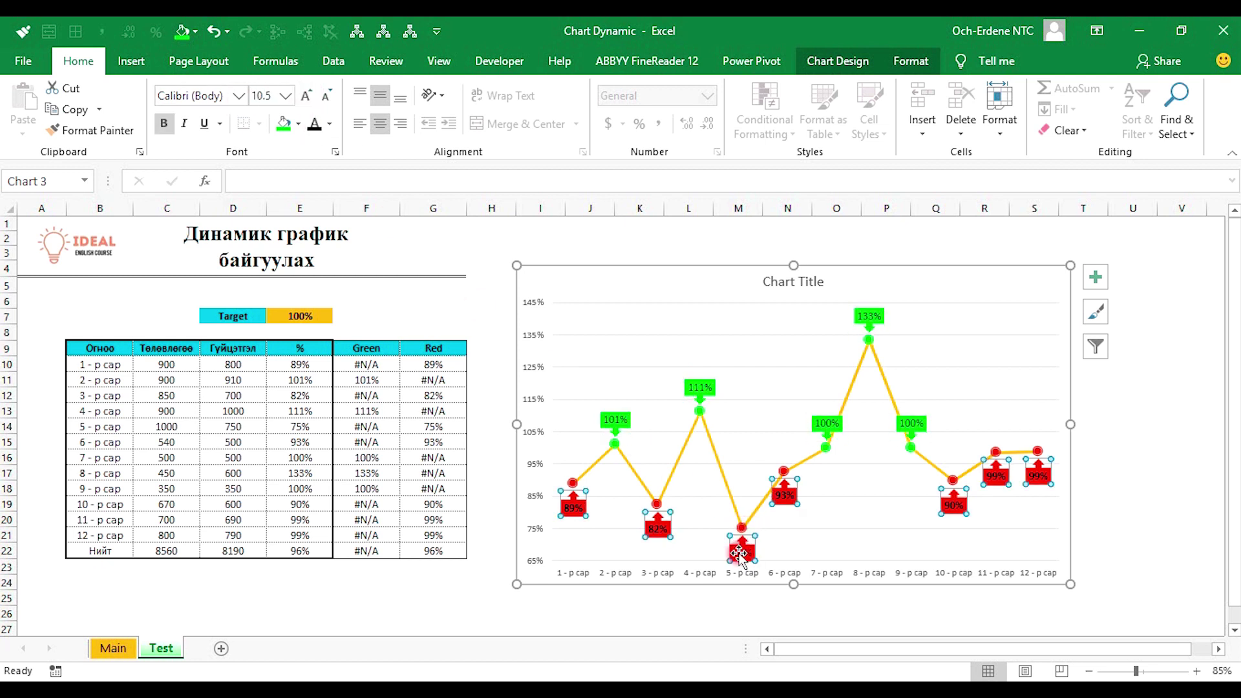
pyautogui.click(871, 315)
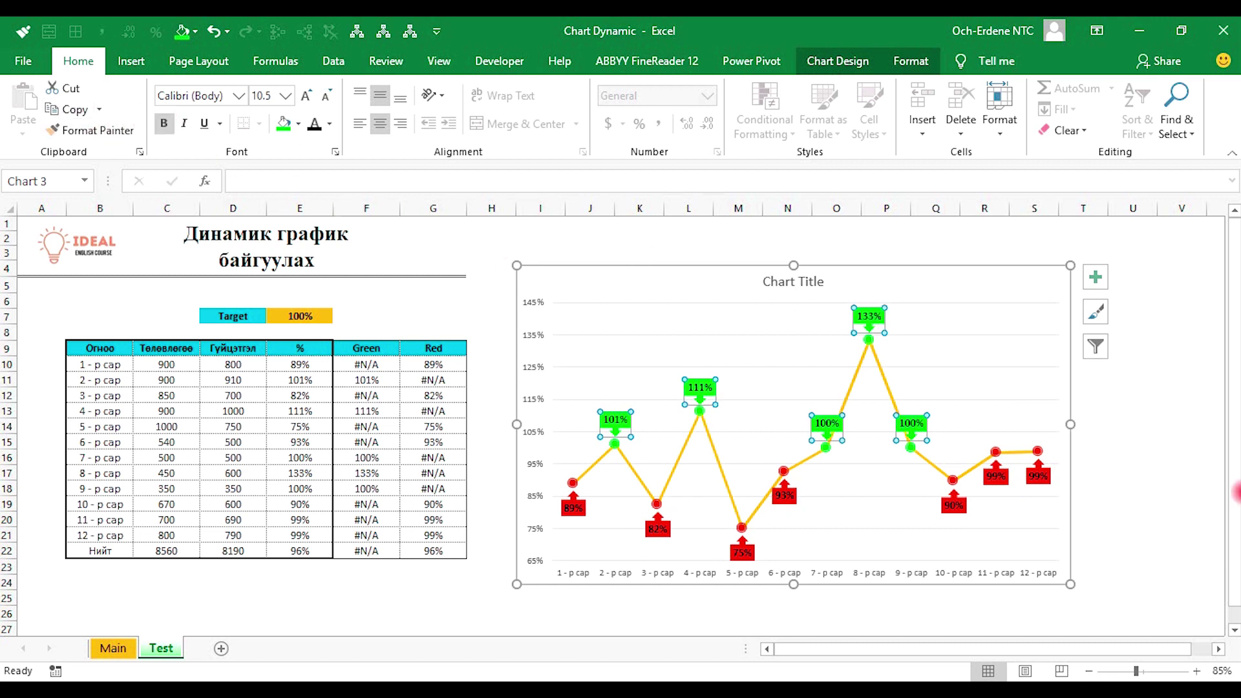
# Widen the chart to the right so that it extends just past column T.
pyautogui.click(1202, 476)
pyautogui.click(1057, 409)
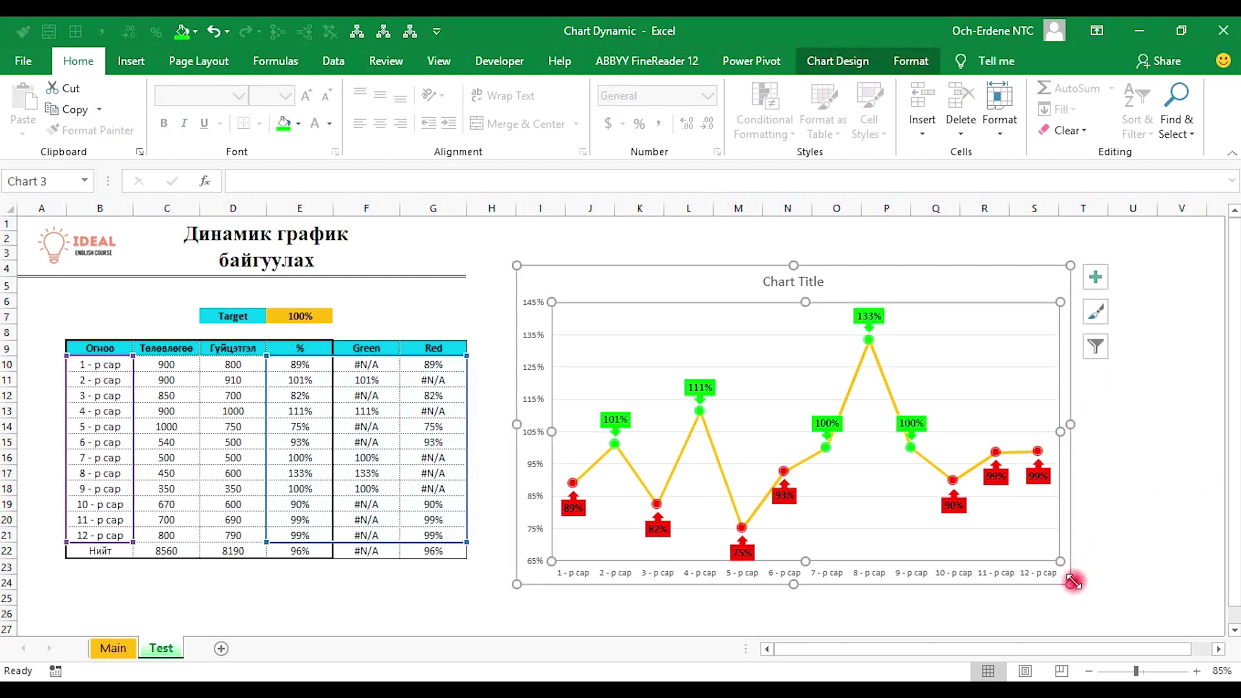
pyautogui.moveTo(1072, 584); pyautogui.dragTo(1113, 587)
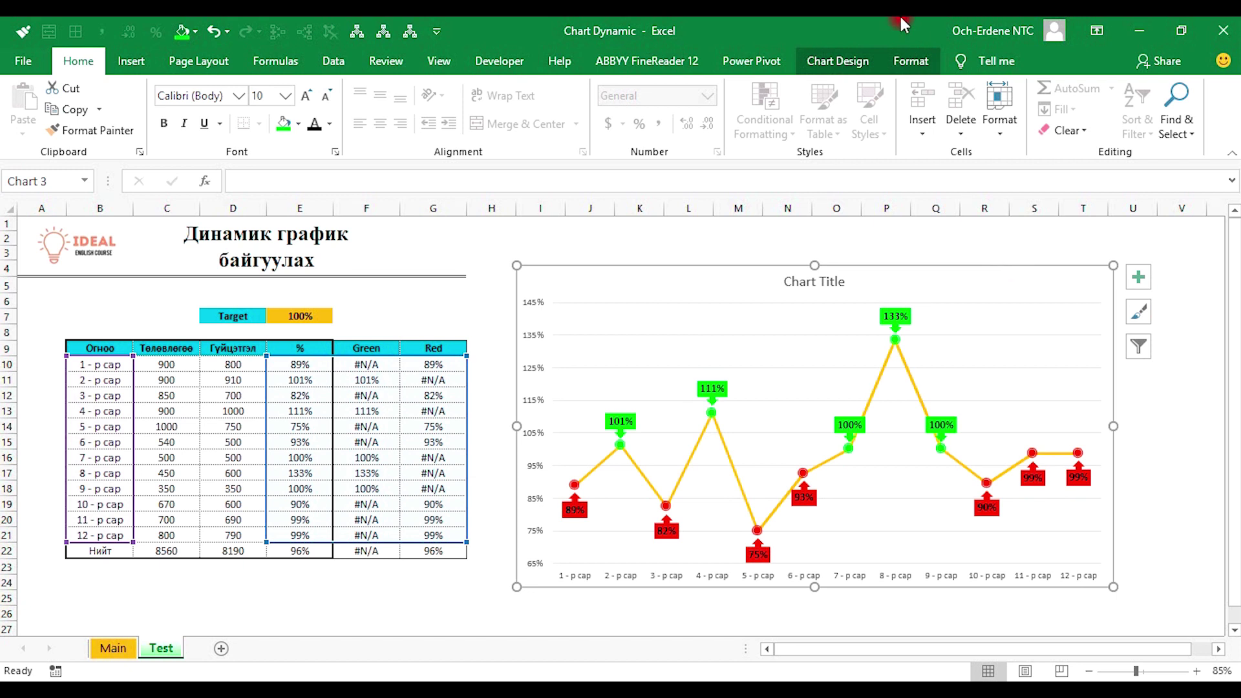
pyautogui.click(839, 58)
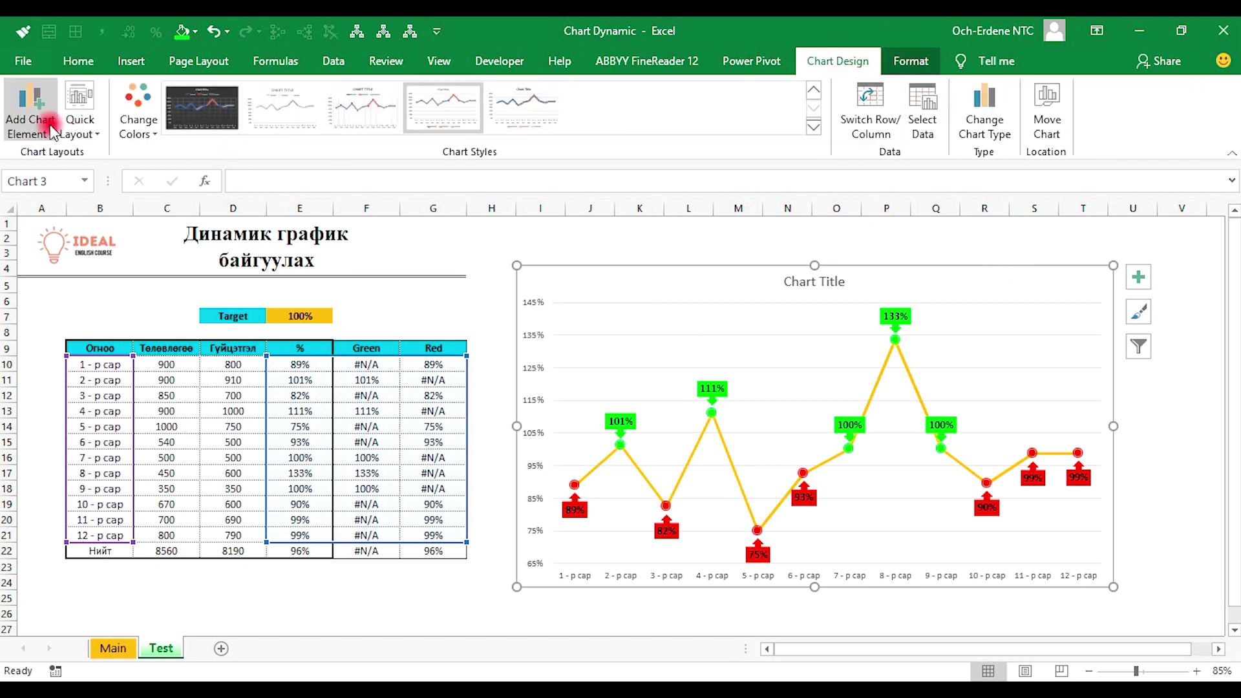
pyautogui.click(31, 123)
pyautogui.moveTo(90, 285)
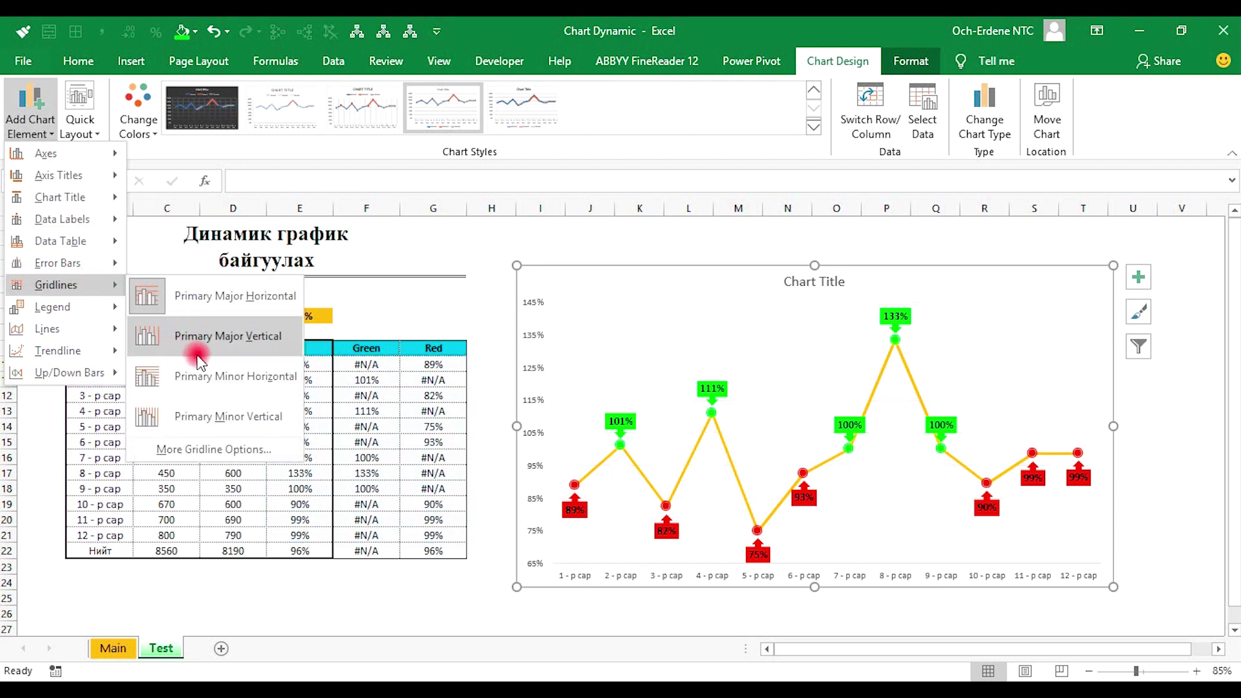
pyautogui.click(187, 421)
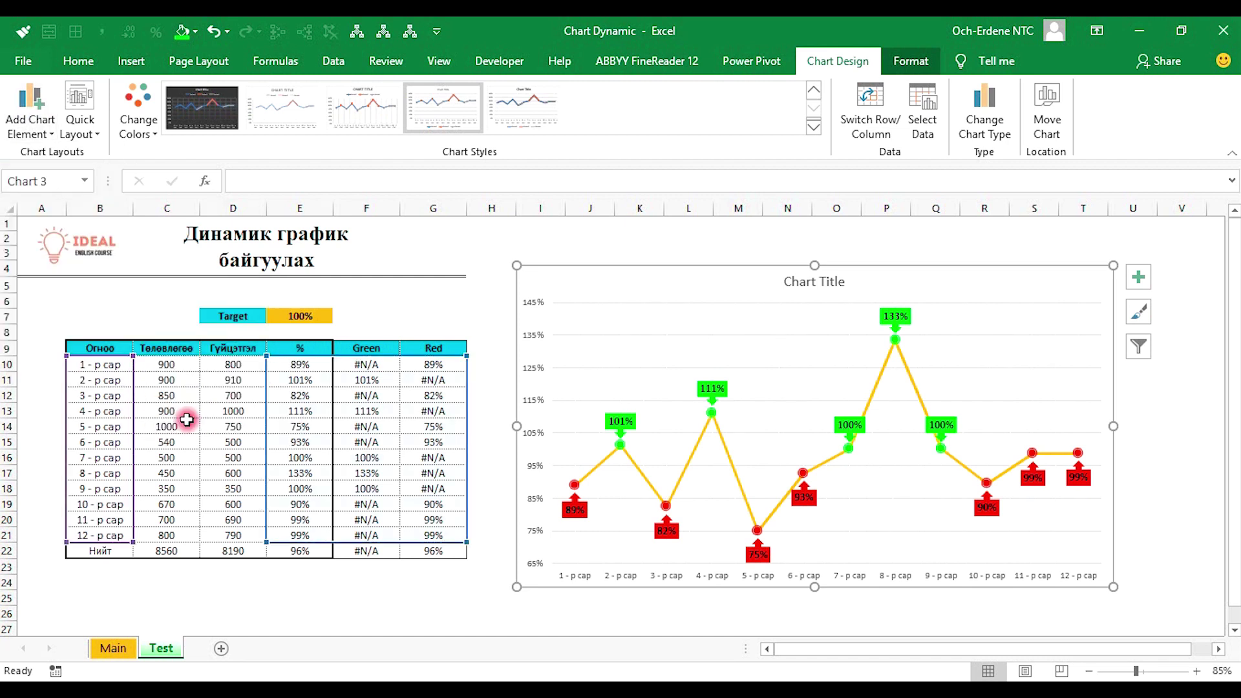
# Replace the chart title with "Борлуулалтын гүйцэтгэл" and make it bold.
pyautogui.click(811, 284)
pyautogui.tripleClick(811, 283)
pyautogui.press('Delete')
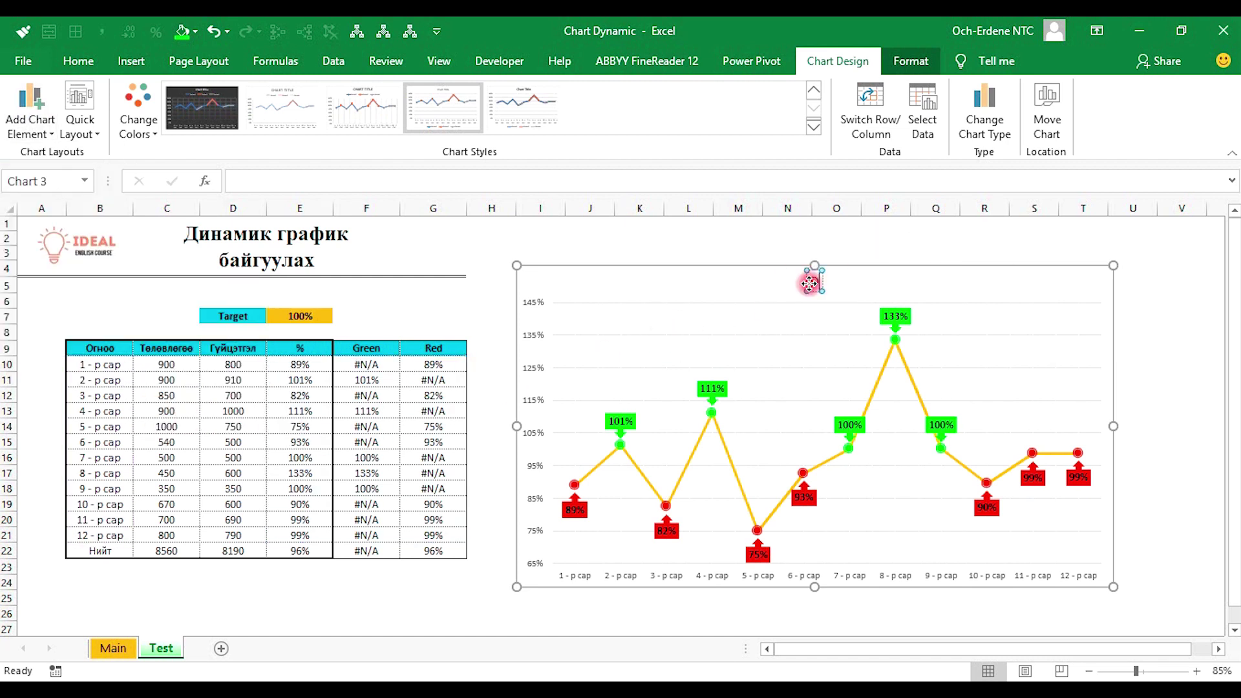
pyautogui.write('Борлу')
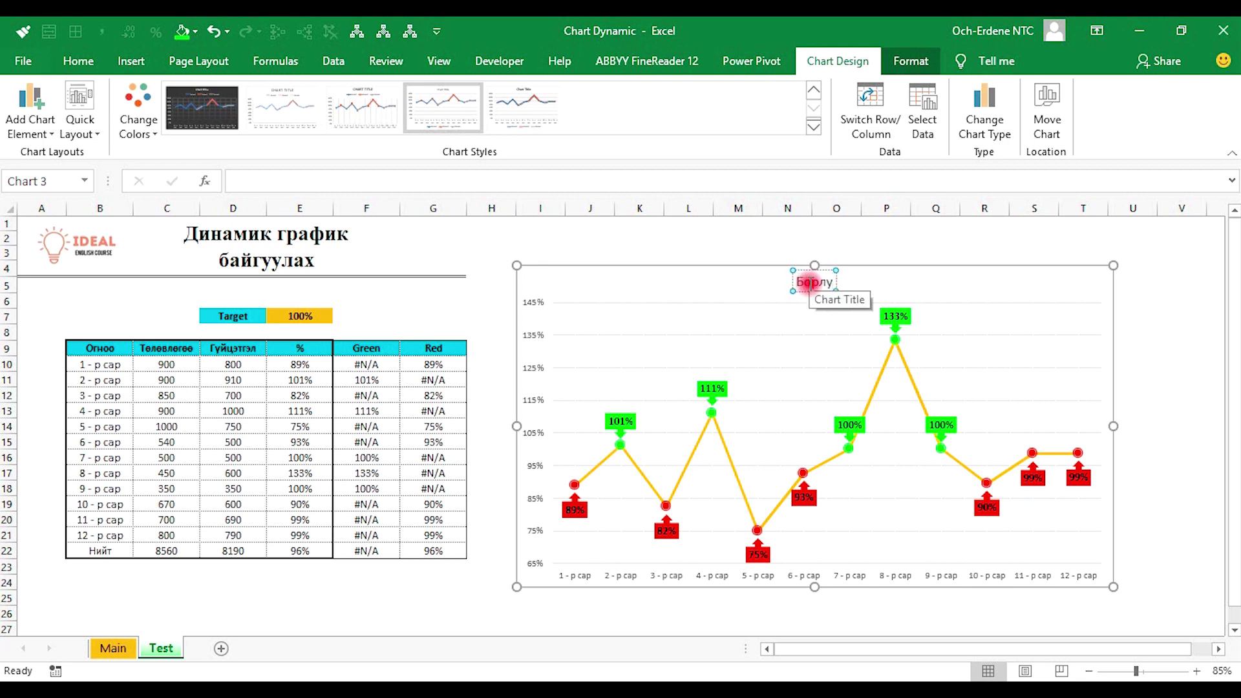
pyautogui.write('улалтын гү')
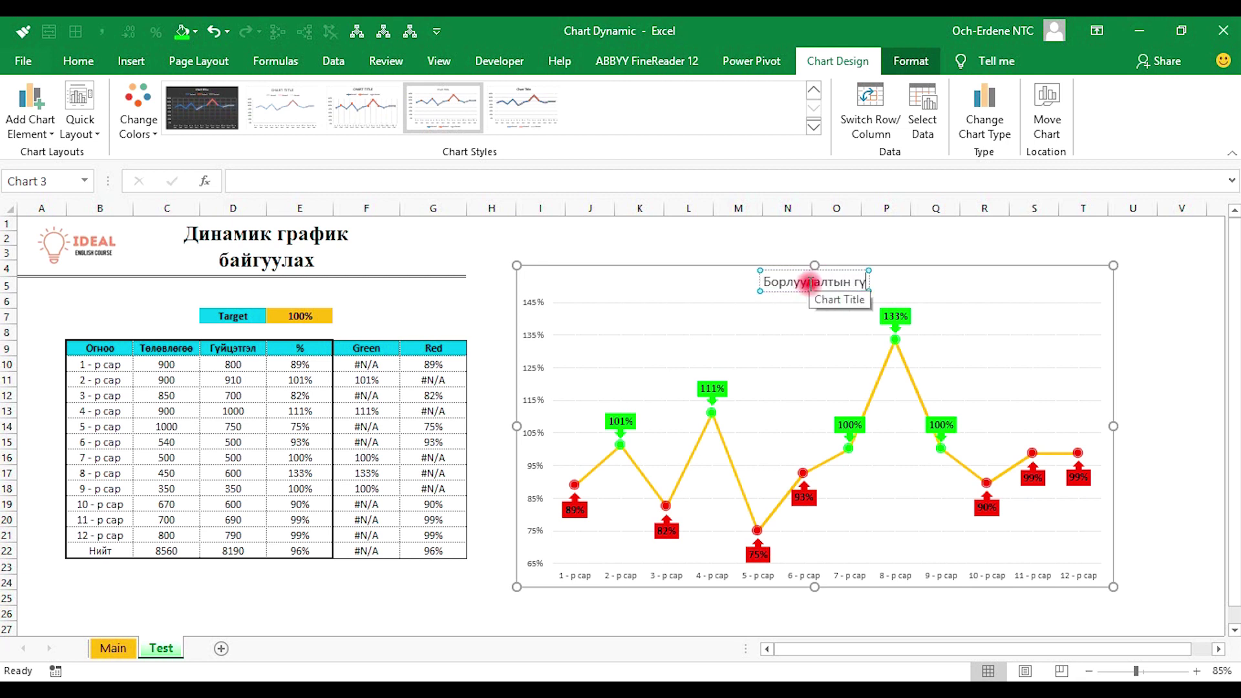
pyautogui.write('йцэтгэл')
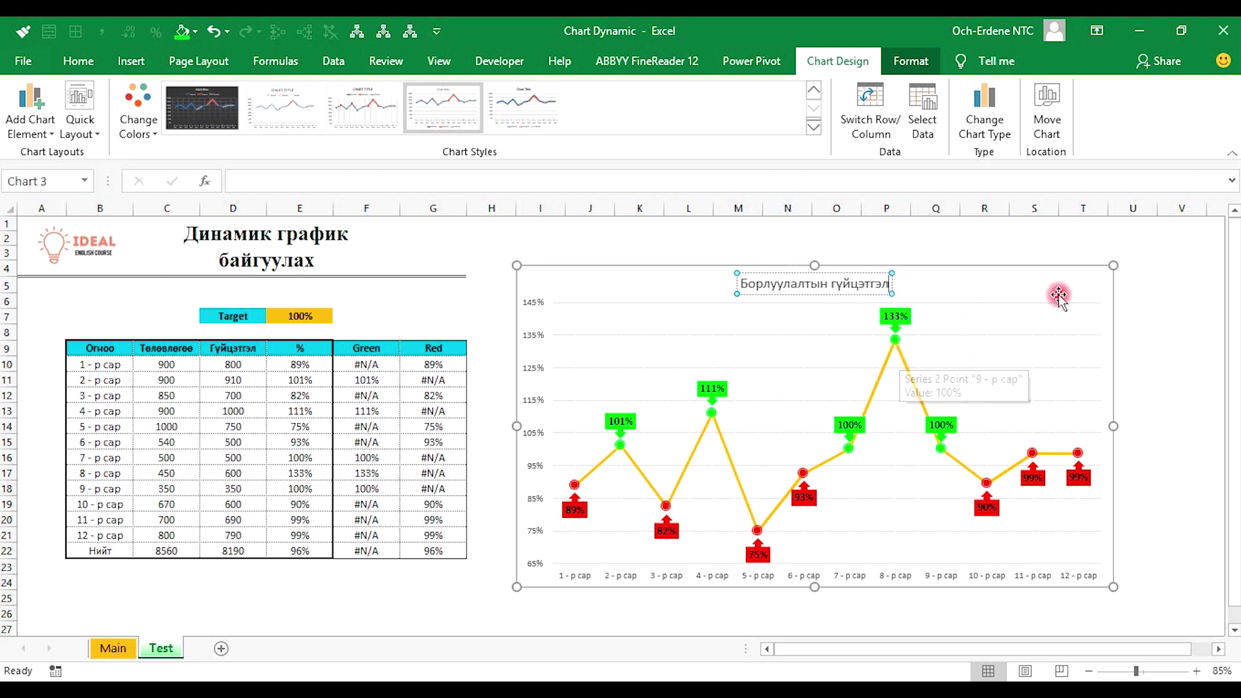
pyautogui.click(1133, 284)
pyautogui.click(866, 289)
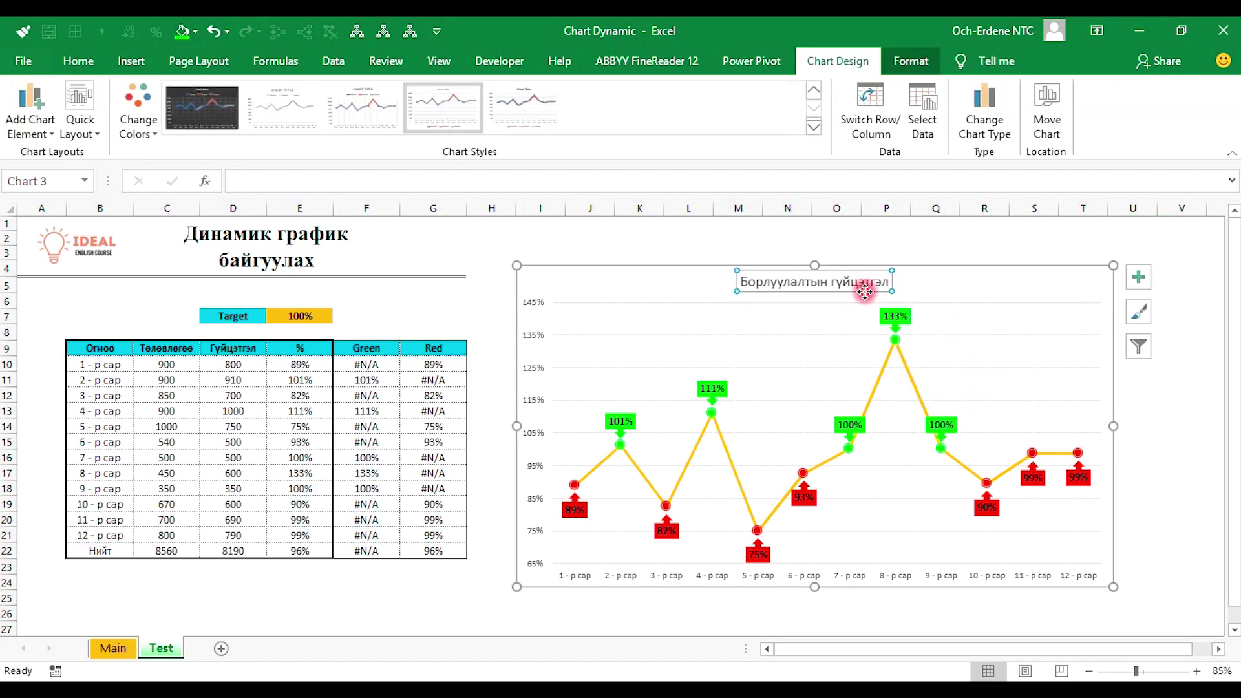
# Make the chart's vertical percentage axis labels bold at size 10.5.
pyautogui.click(529, 304)
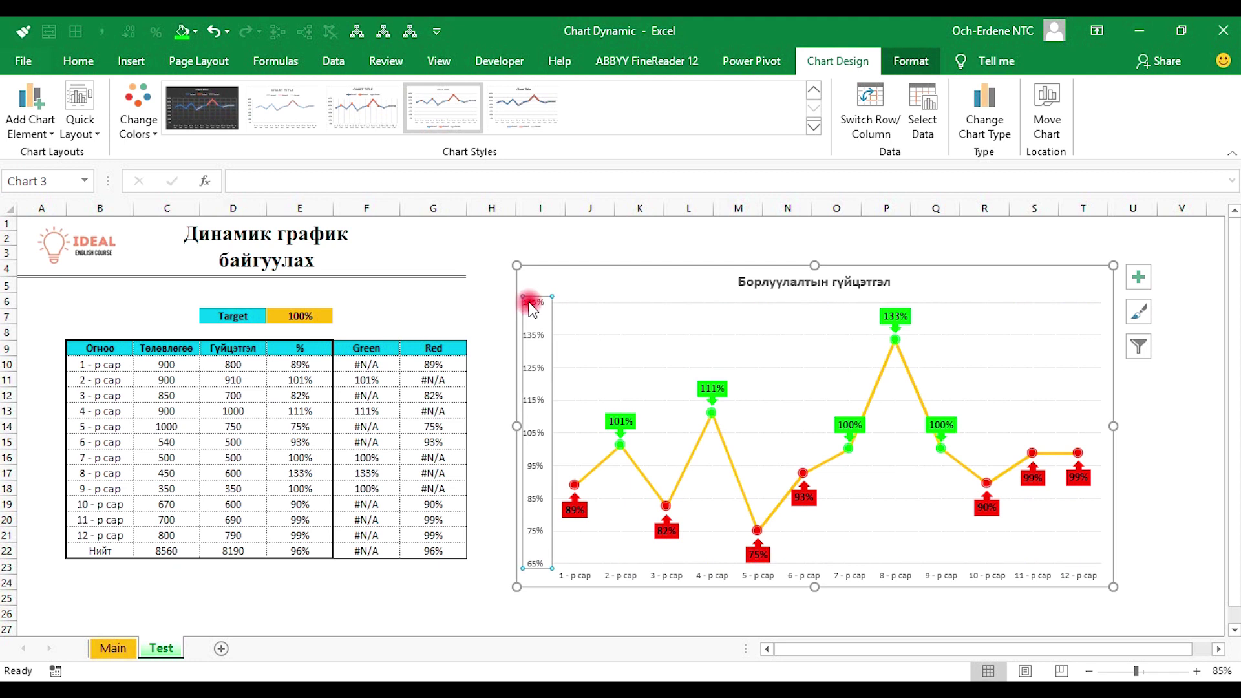
pyautogui.click(73, 61)
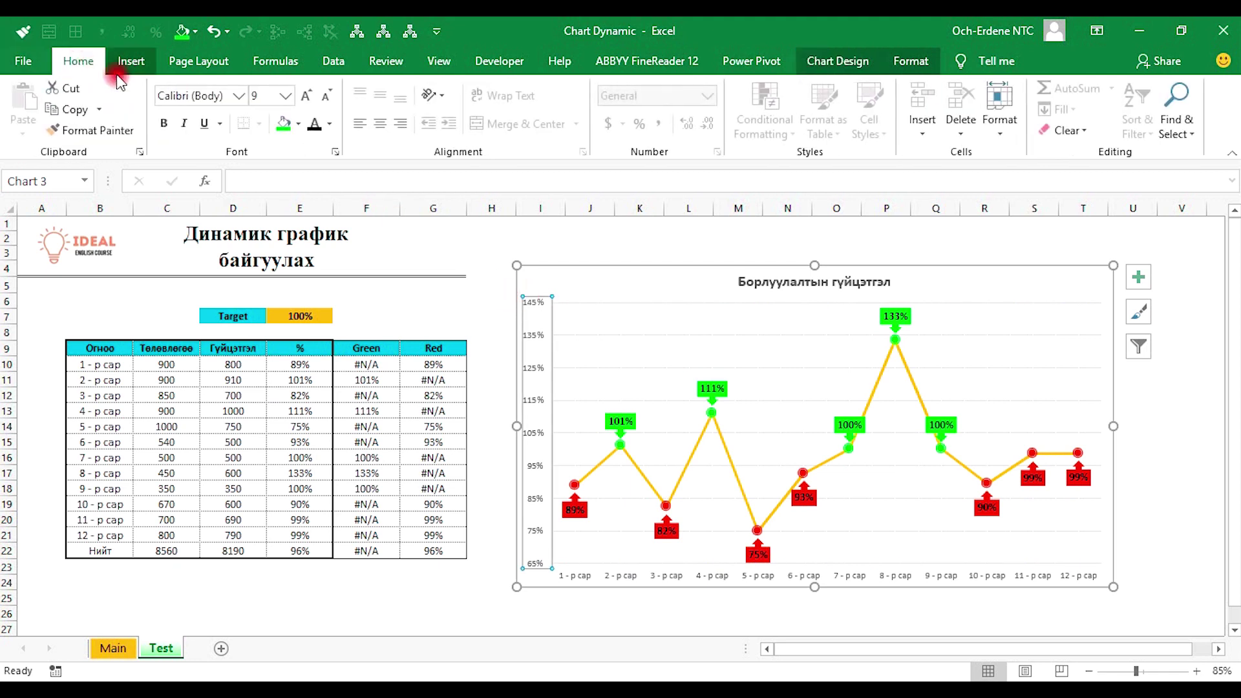
pyautogui.click(308, 96)
pyautogui.click(164, 123)
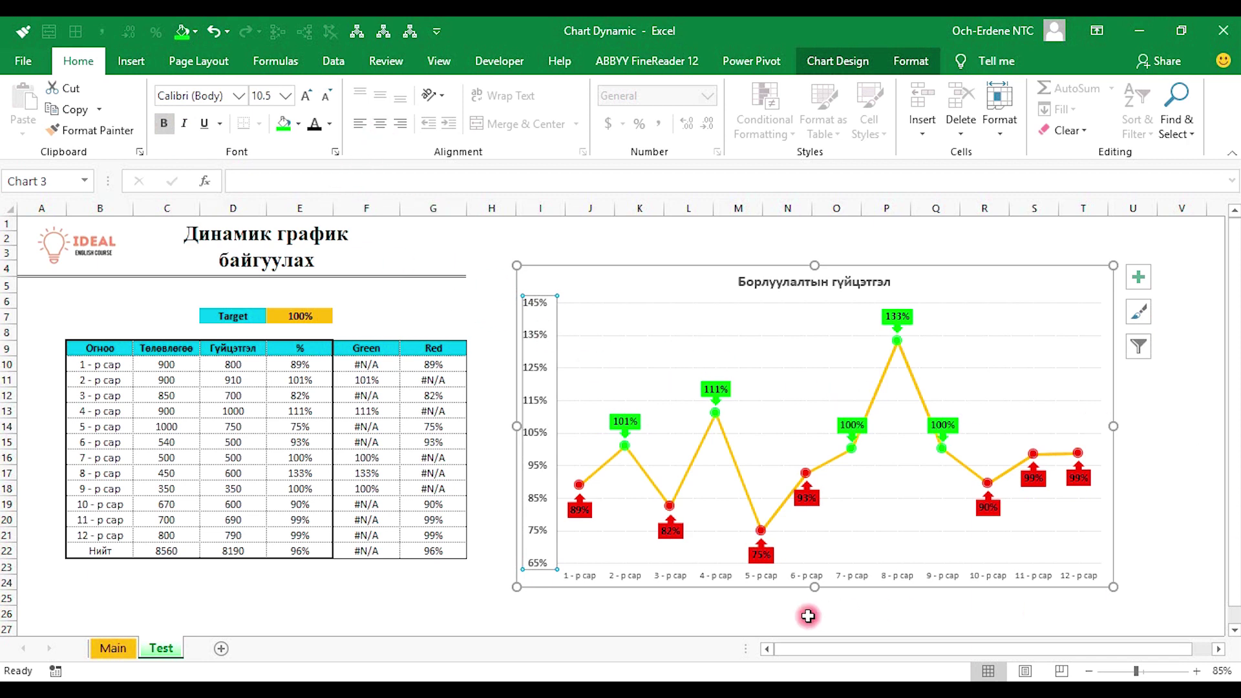
# Make the chart's horizontal month axis labels bold at size 10.5.
pyautogui.click(783, 582)
pyautogui.click(592, 578)
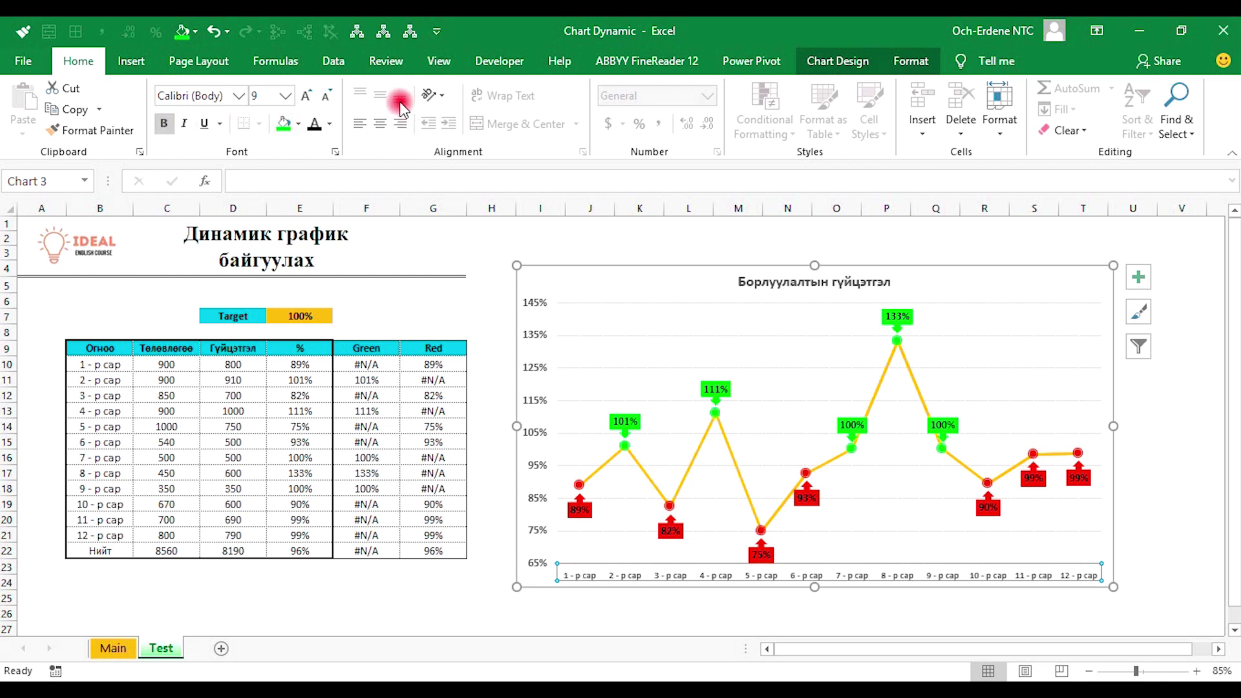
pyautogui.click(308, 97)
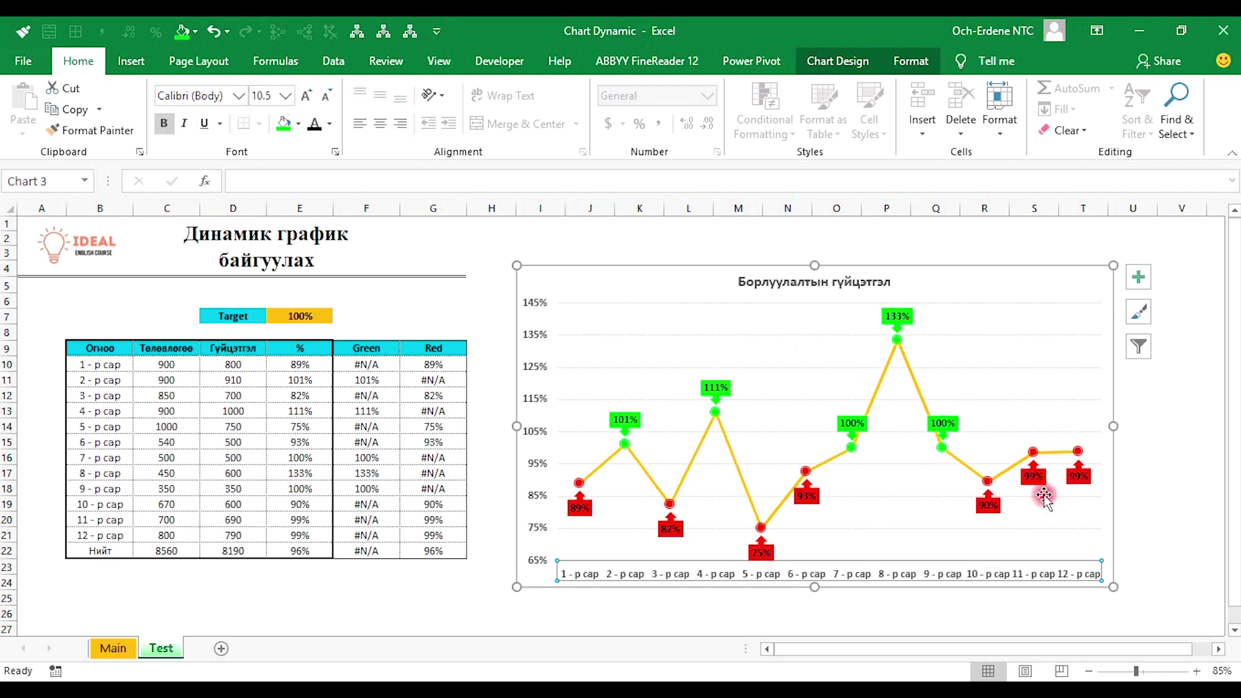
pyautogui.press('Escape')
pyautogui.click(1107, 525)
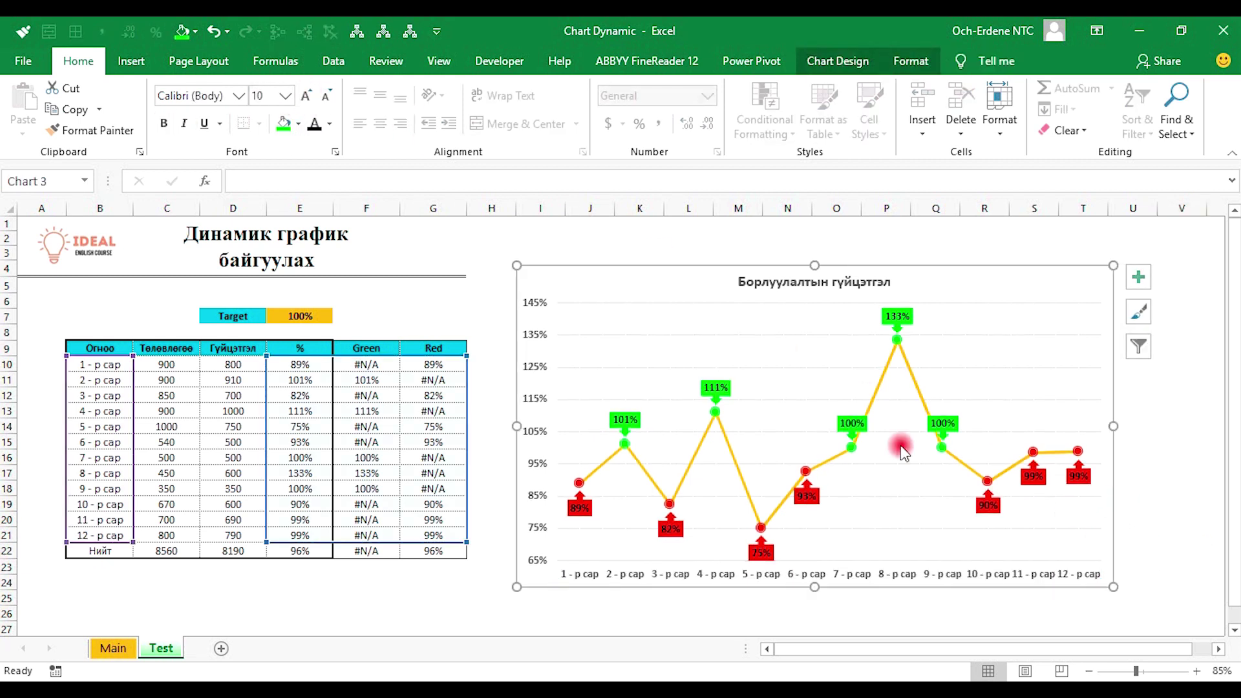
# Set the Target value in cell E7 to 90% to test the chart's marker colours.
pyautogui.click(410, 300)
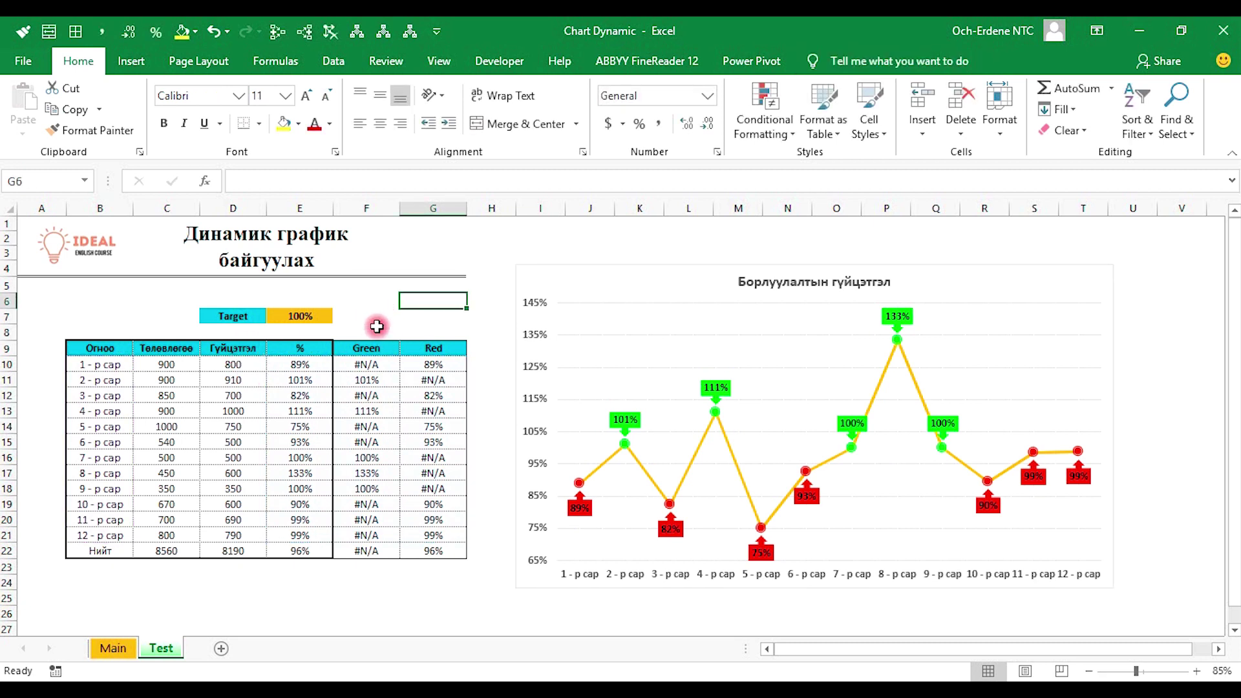
pyautogui.click(309, 316)
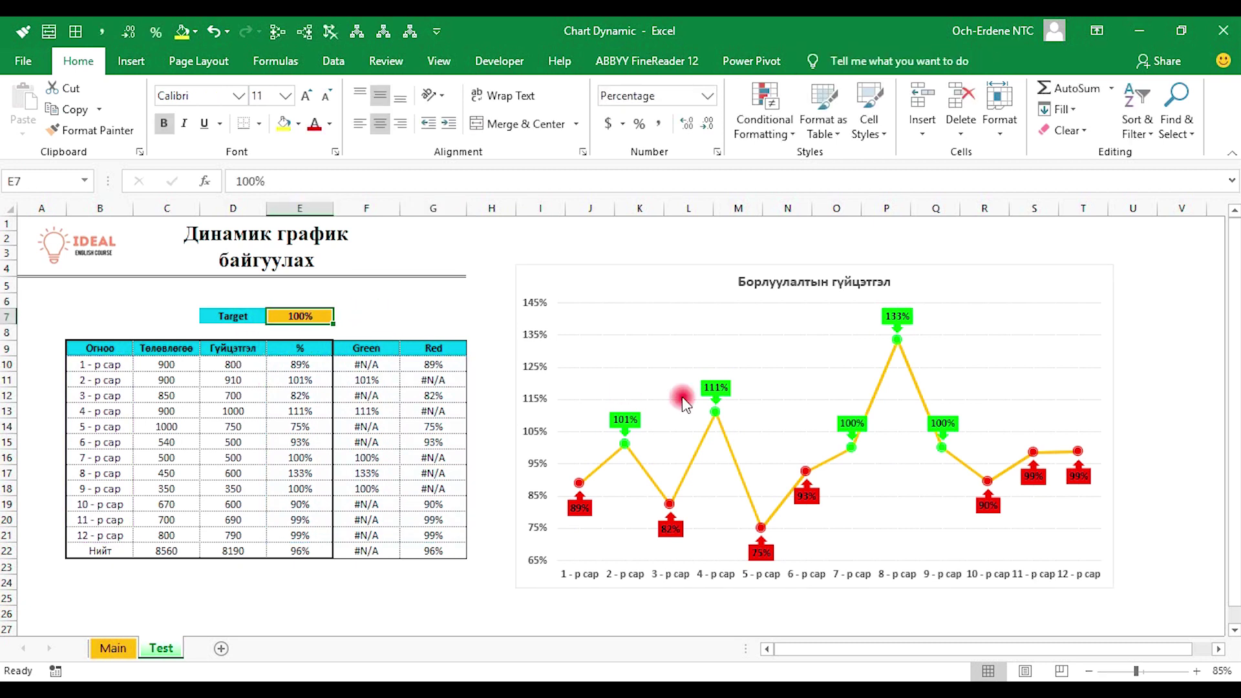
pyautogui.press('BackSpace')
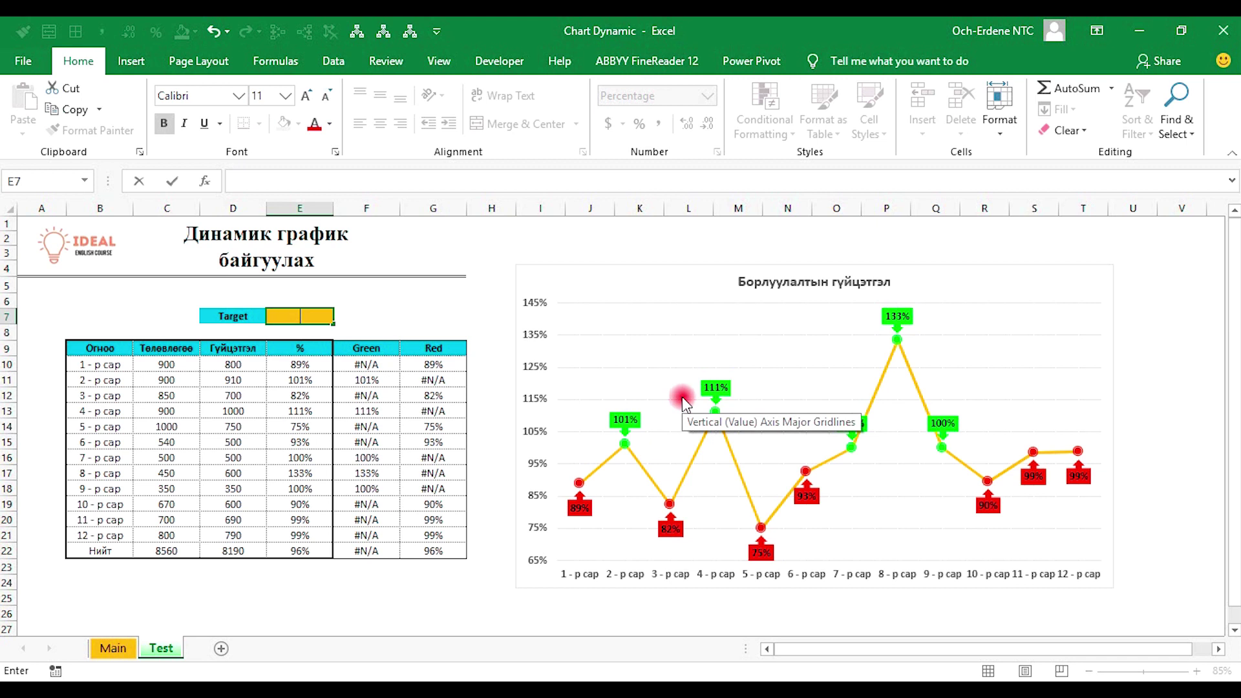
pyautogui.write('90')
pyautogui.press('Escape')
pyautogui.write('90')
pyautogui.press('Return')
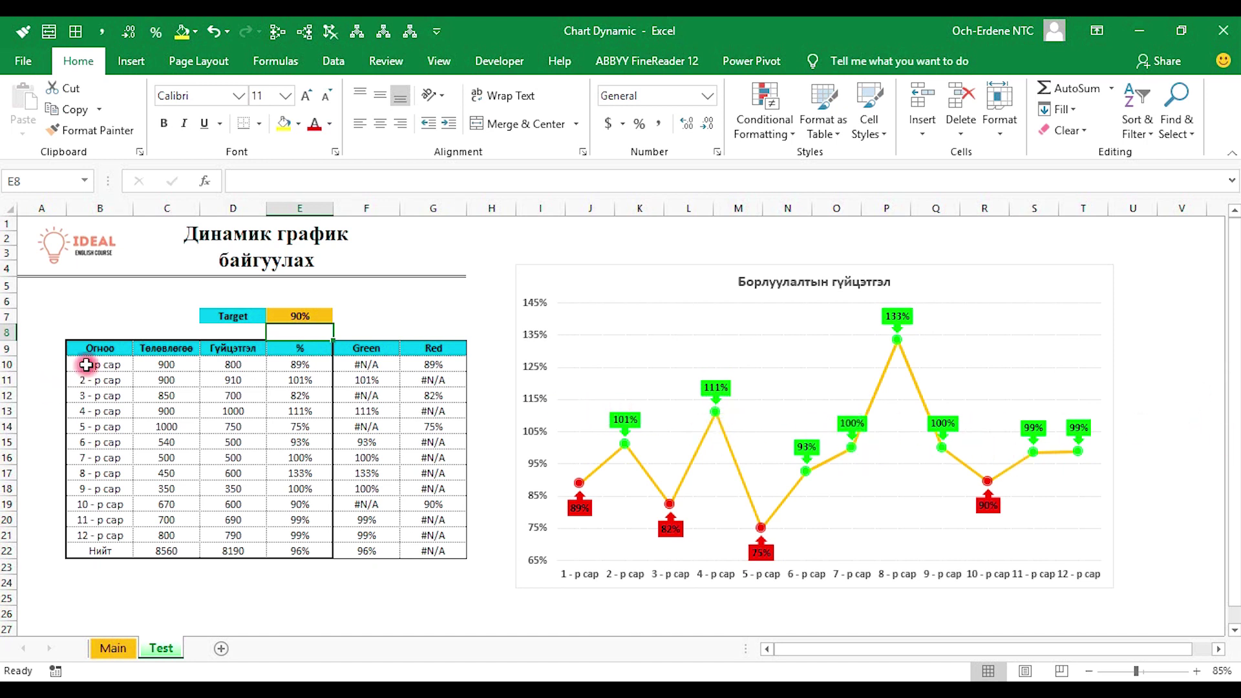
# Set the Target value in cell E7 to 110% to test the chart with a higher threshold.
pyautogui.click(296, 318)
pyautogui.write('100')
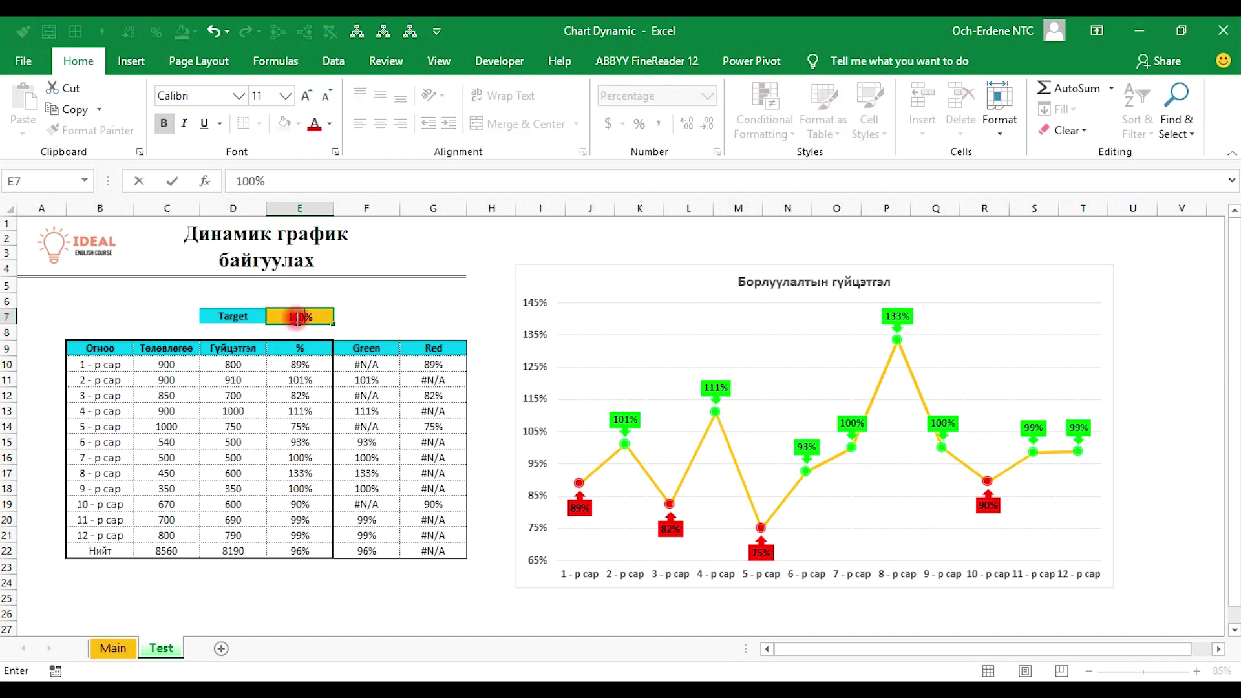
pyautogui.press('BackSpace')
pyautogui.press('BackSpace')
pyautogui.press('BackSpace')
pyautogui.write('110')
pyautogui.press('Return')
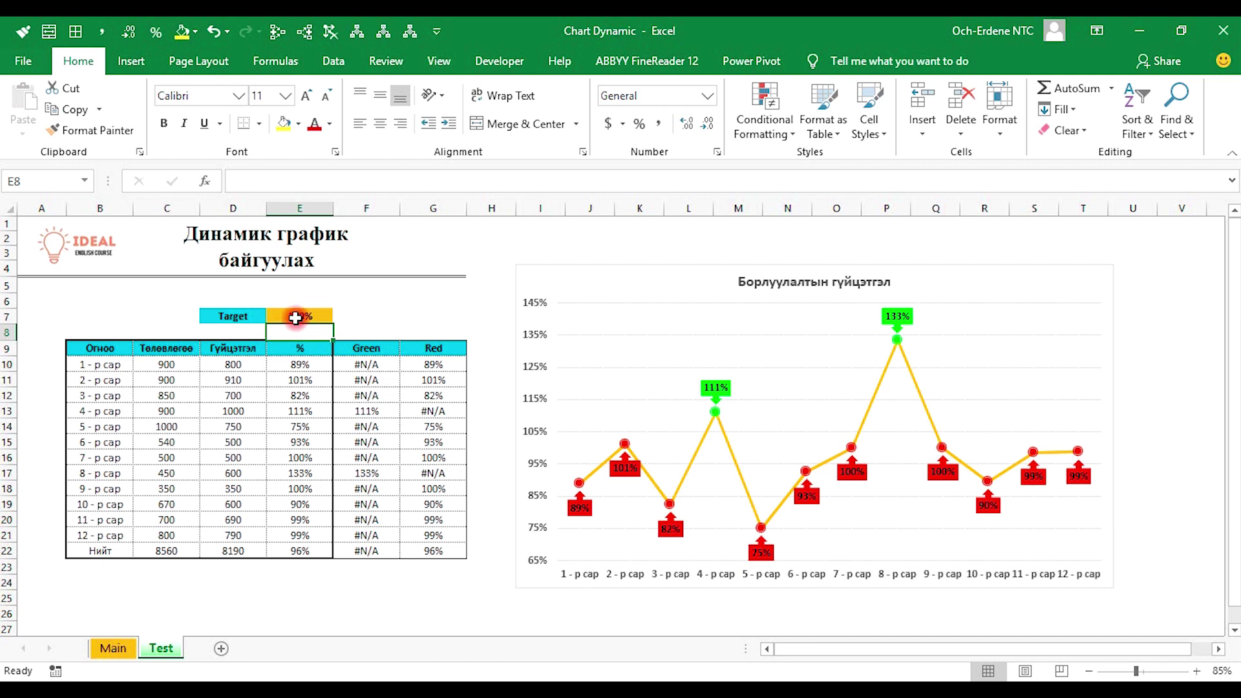
# Set the Target value in cell E7 to 100%.
pyautogui.click(295, 318)
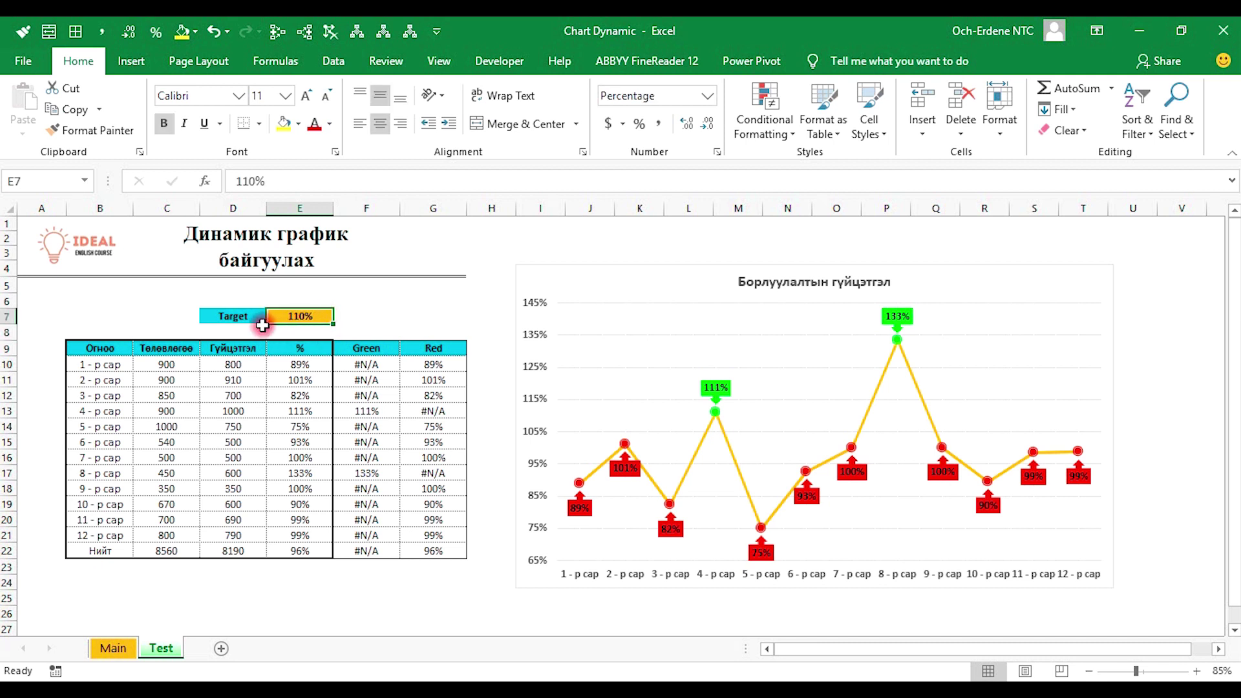
pyautogui.write('100')
pyautogui.press('Return')
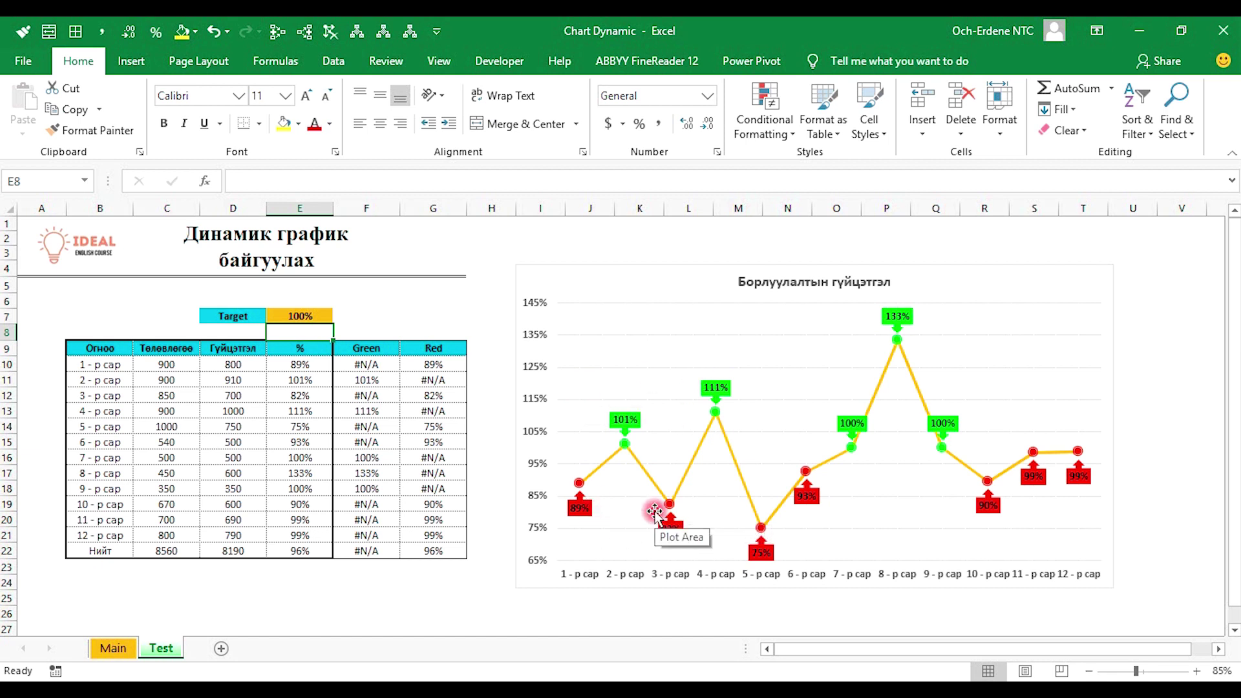
# Move the chart up and to the left so that its upper-left corner sits in cell H2, and deselect it.
pyautogui.click(574, 511)
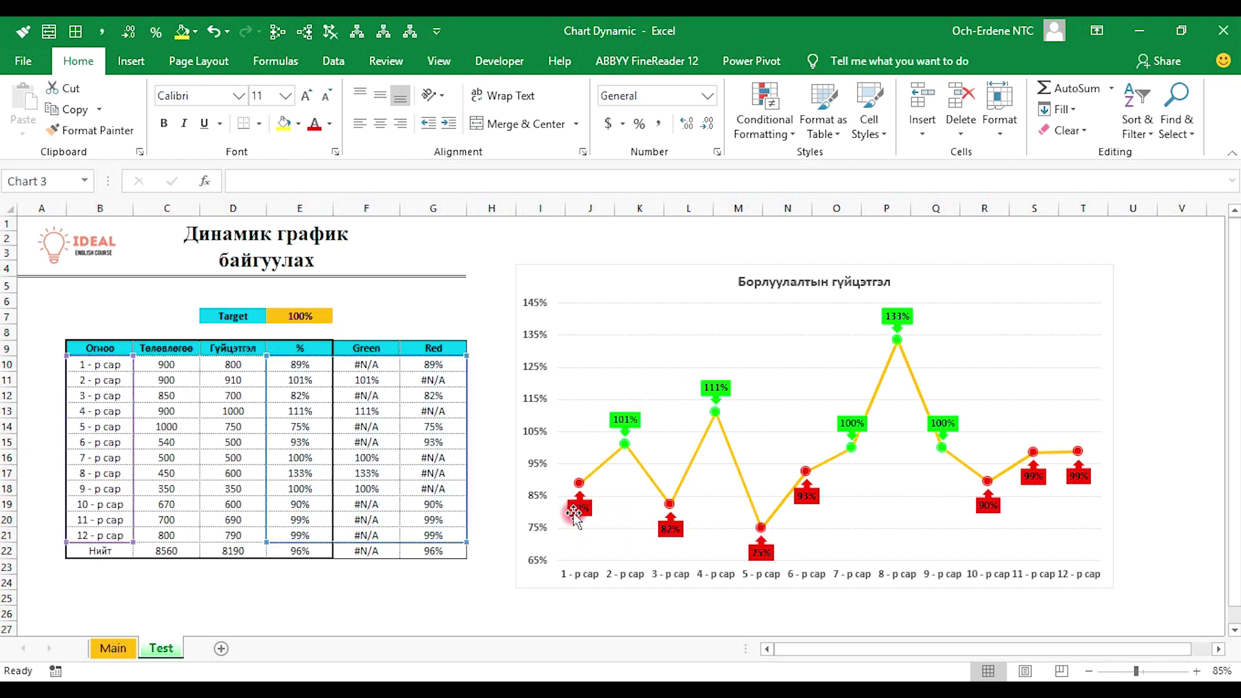
pyautogui.click(697, 612)
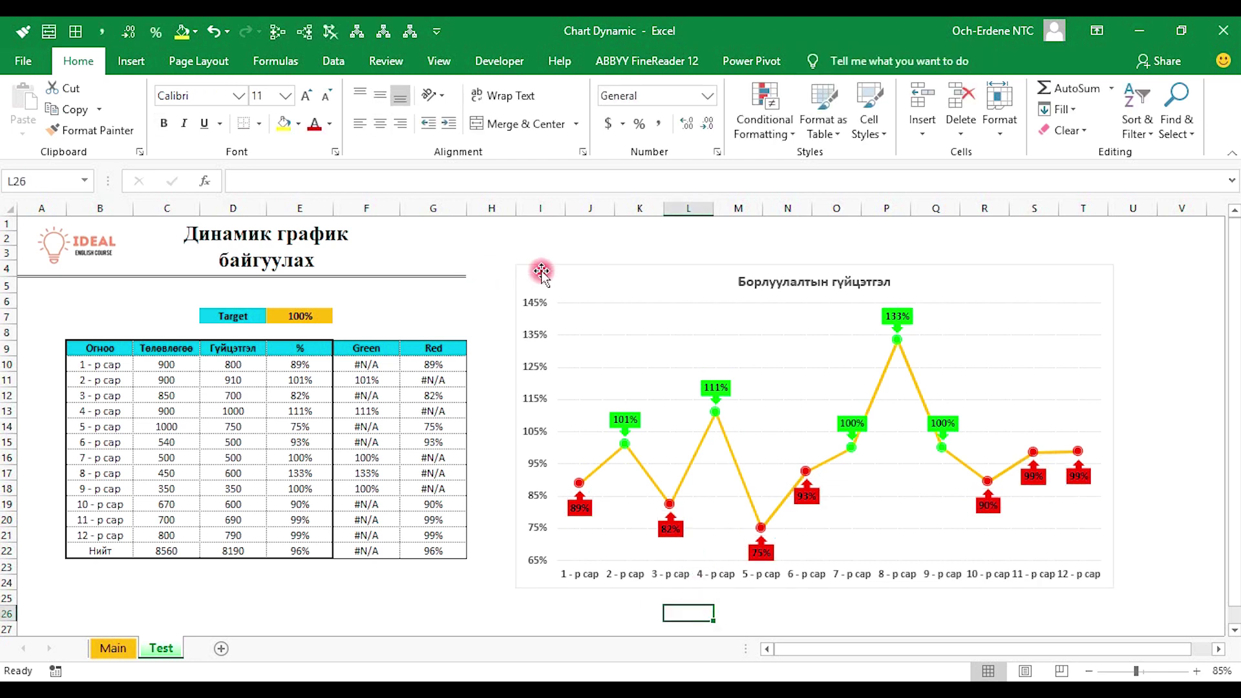
pyautogui.moveTo(542, 272); pyautogui.dragTo(511, 244)
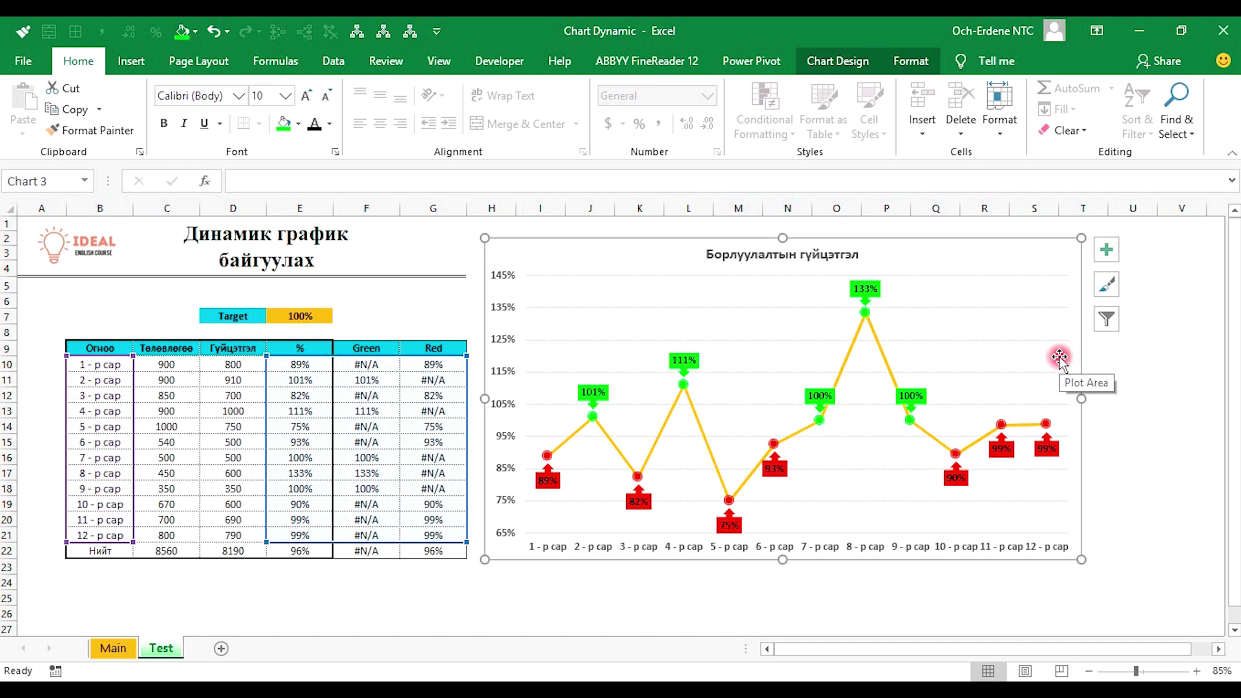
pyautogui.click(1187, 410)
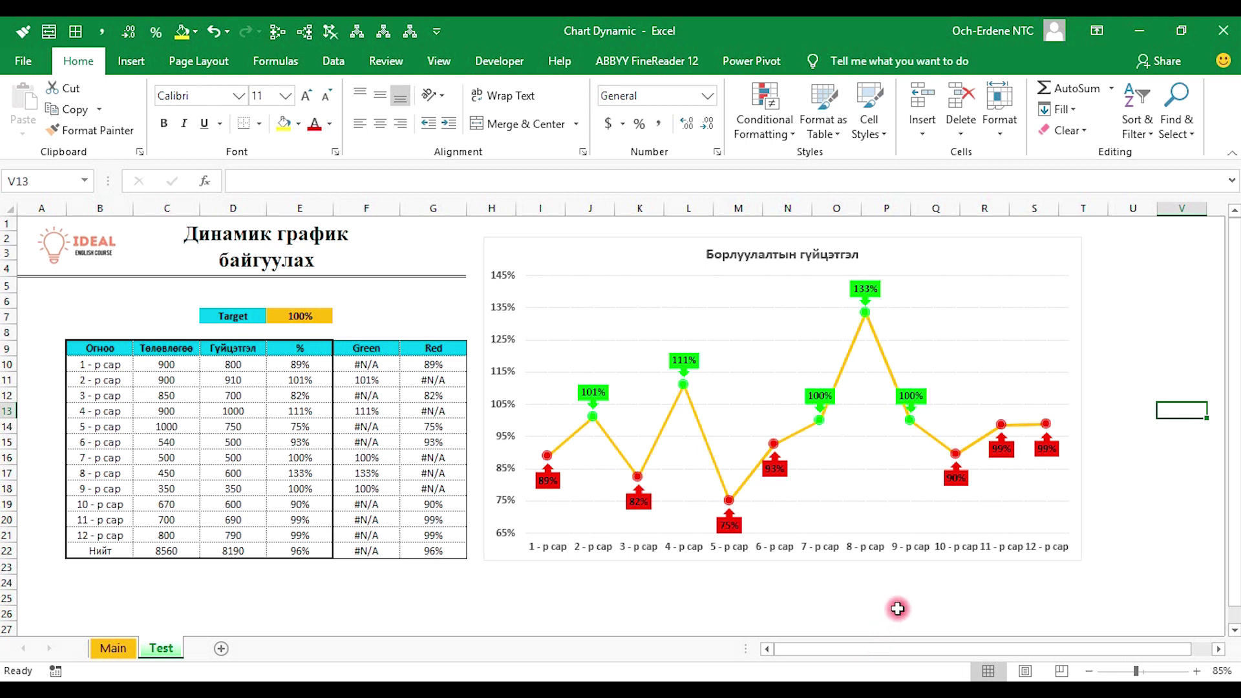
pyautogui.click(897, 609)
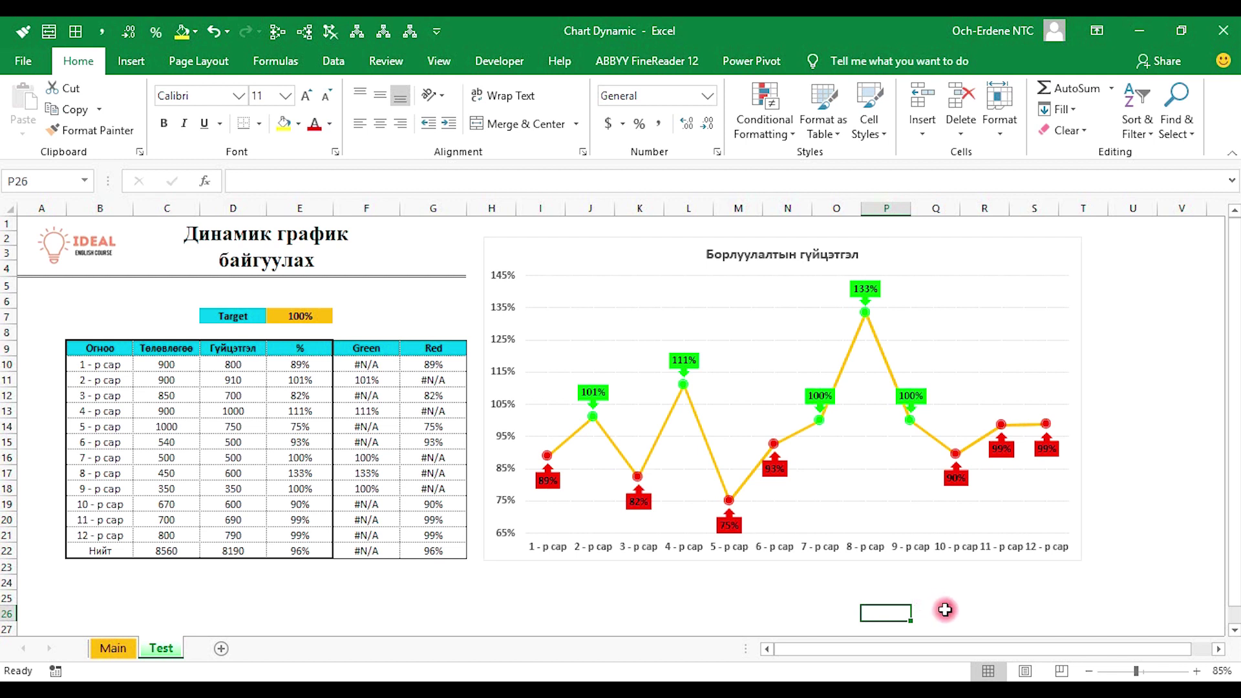
pyautogui.click(1028, 694)
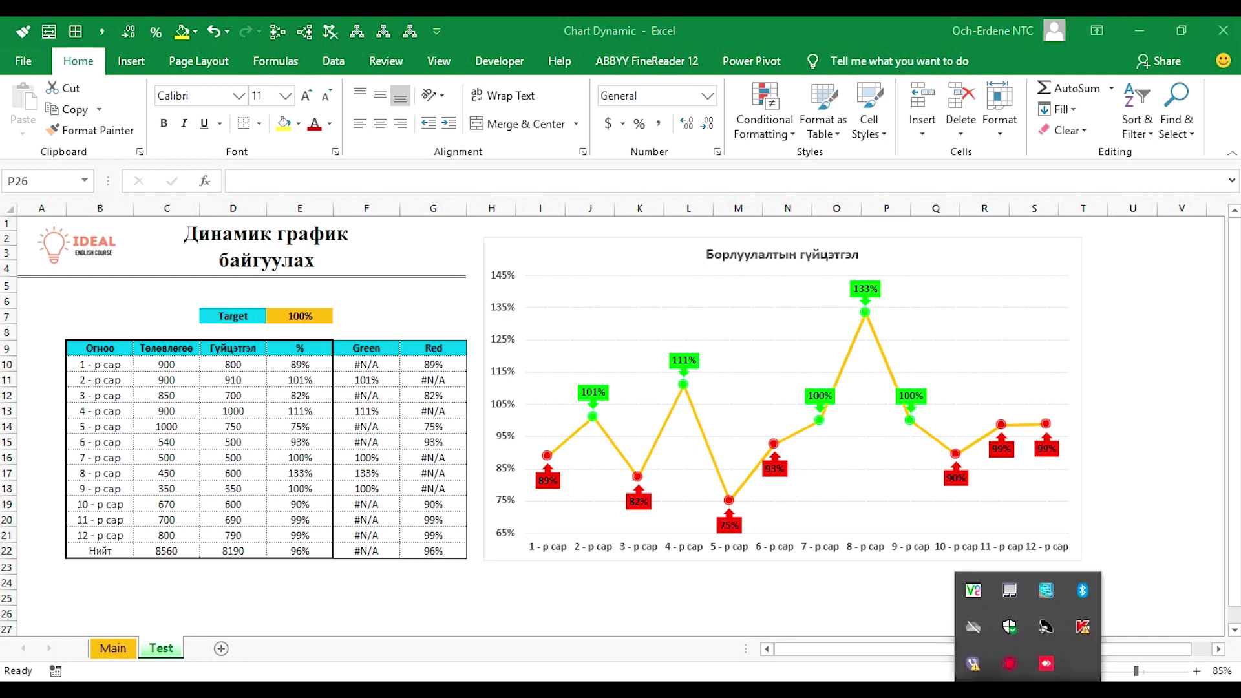